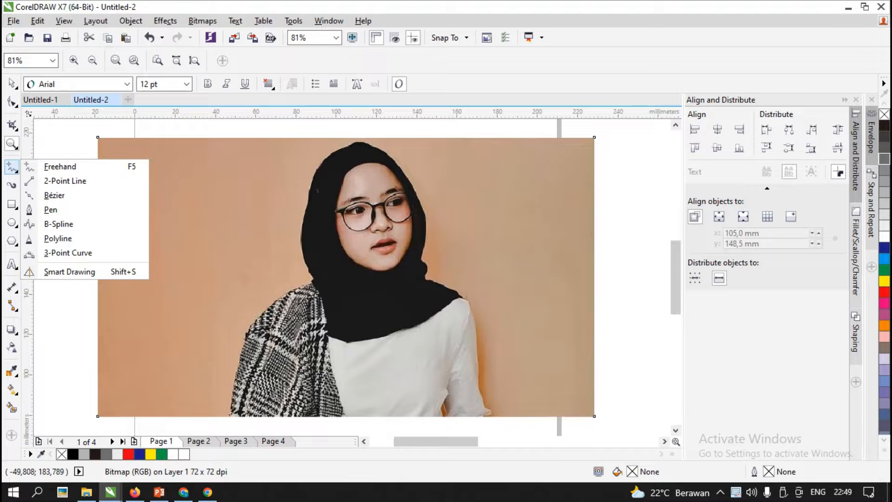
Trace the jacket's outer edge with the Bézier tool, from the photo's bottom edge up to where the shoulder meets the headscarf.
{"action": "left_click", "coordinate": [54, 196]}
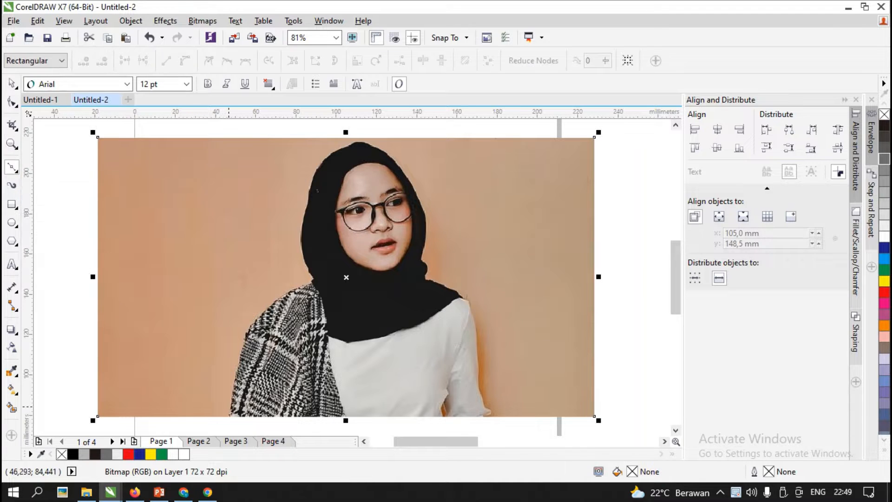
{"action": "left_click", "coordinate": [232, 416]}
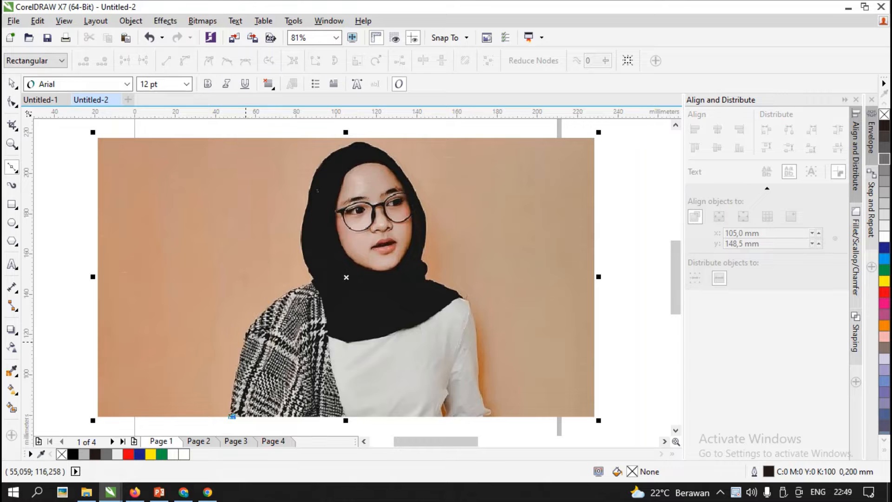
{"action": "left_click", "coordinate": [245, 339]}
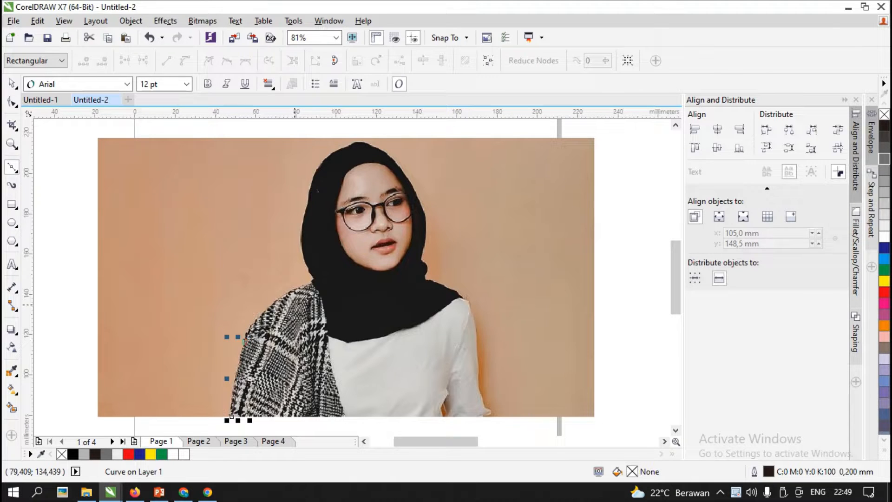
{"action": "mouse_move", "coordinate": [308, 285]}
{"action": "left_mouse_down"}
{"action": "mouse_move", "coordinate": [324, 292]}
{"action": "mouse_move", "coordinate": [353, 281]}
{"action": "left_mouse_up"}
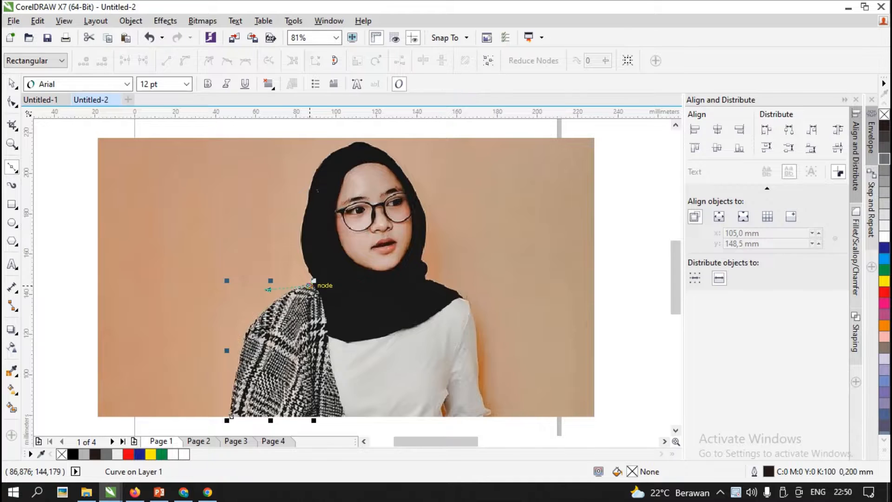
{"action": "scroll", "coordinate": [313, 280], "scroll_direction": "up", "scroll_amount": 2}
{"action": "left_click", "coordinate": [319, 268]}
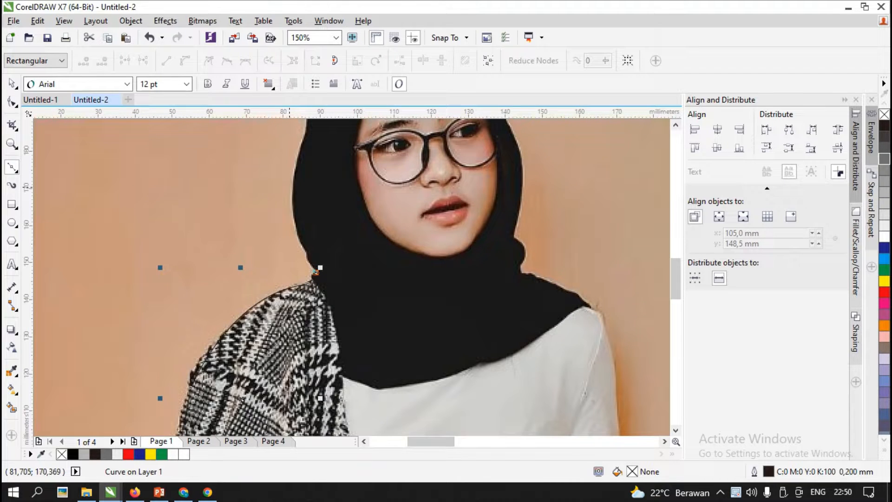
Continue the Bézier outline up the left edge of the headscarf to just before its crown.
{"action": "left_click_drag", "start_coordinate": [296, 180], "coordinate": [307, 140]}
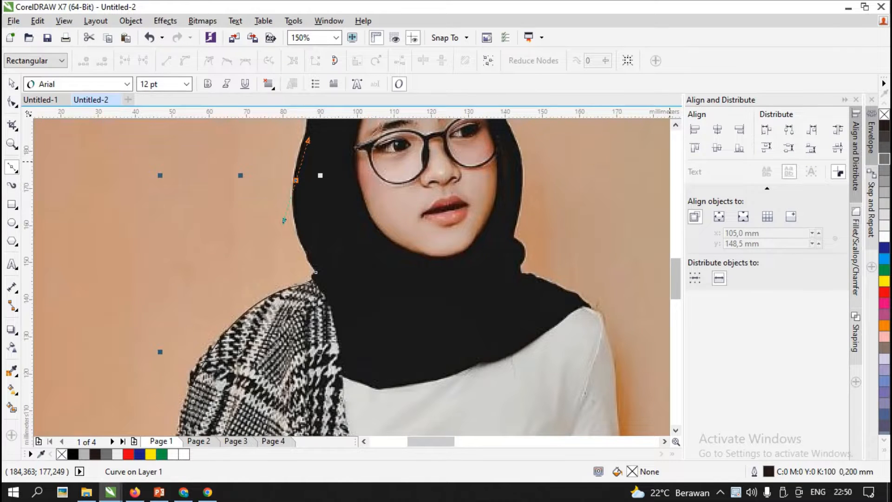
{"action": "scroll", "coordinate": [322, 142], "scroll_direction": "up", "scroll_amount": 1}
{"action": "scroll", "coordinate": [322, 142], "scroll_direction": "up", "scroll_amount": 3}
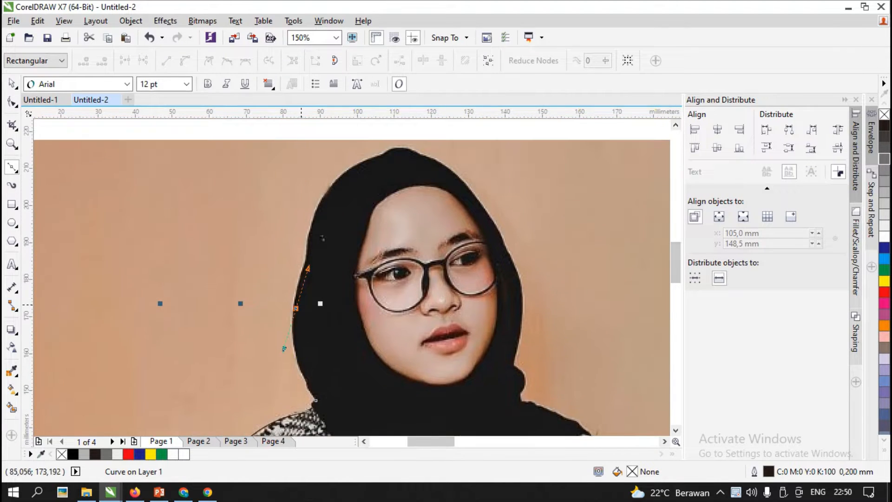
{"action": "left_click", "coordinate": [296, 308]}
{"action": "left_click_drag", "start_coordinate": [308, 263], "coordinate": [318, 259]}
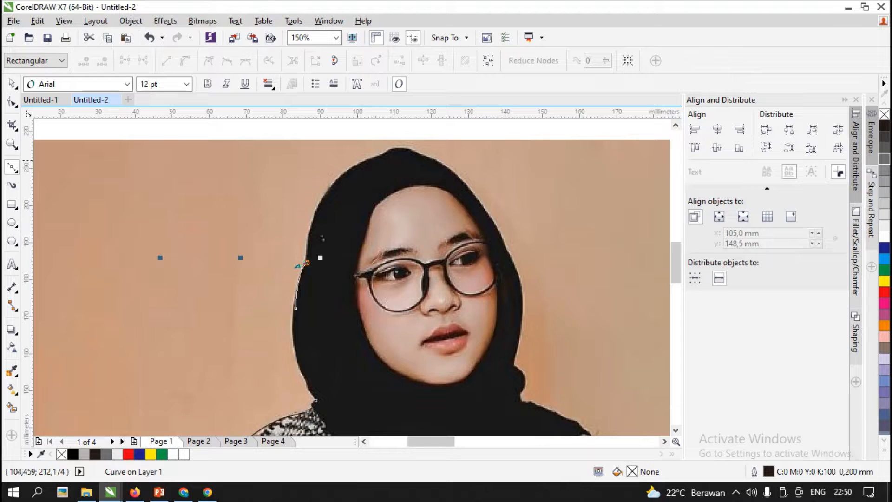
{"action": "left_click_drag", "start_coordinate": [379, 155], "coordinate": [452, 139]}
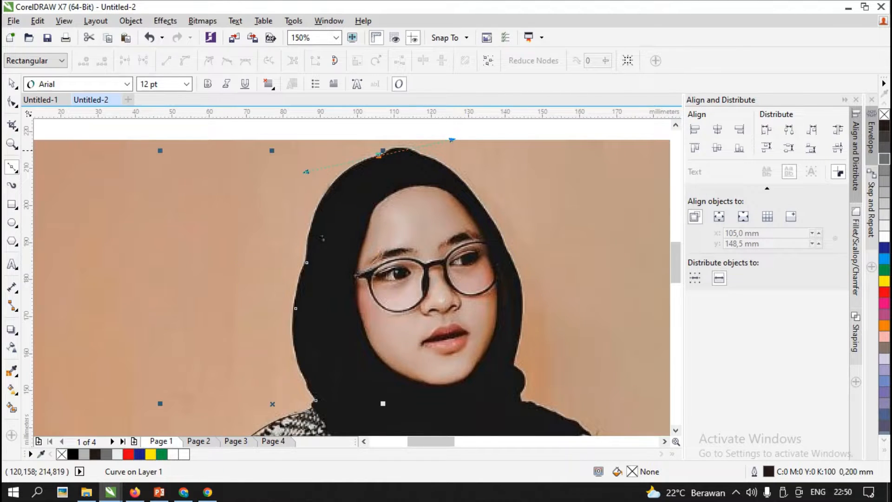
{"action": "scroll", "coordinate": [409, 149], "scroll_direction": "up", "scroll_amount": 2}
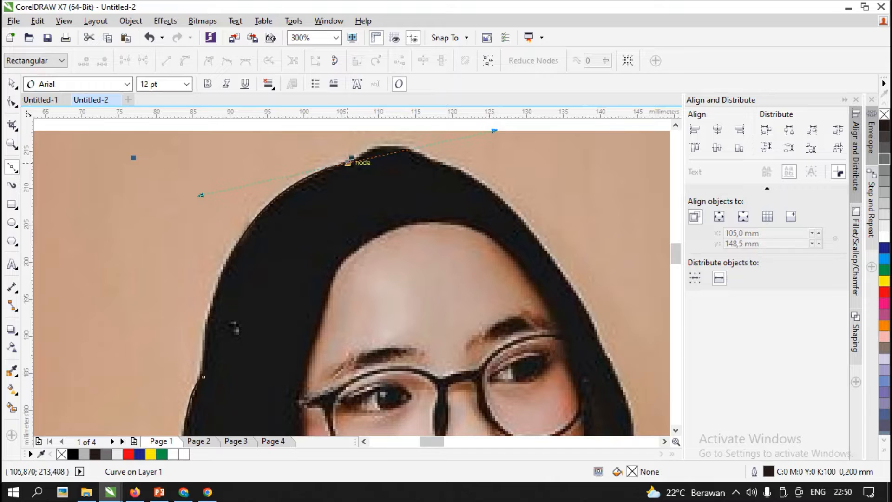
{"action": "double_click", "coordinate": [348, 163]}
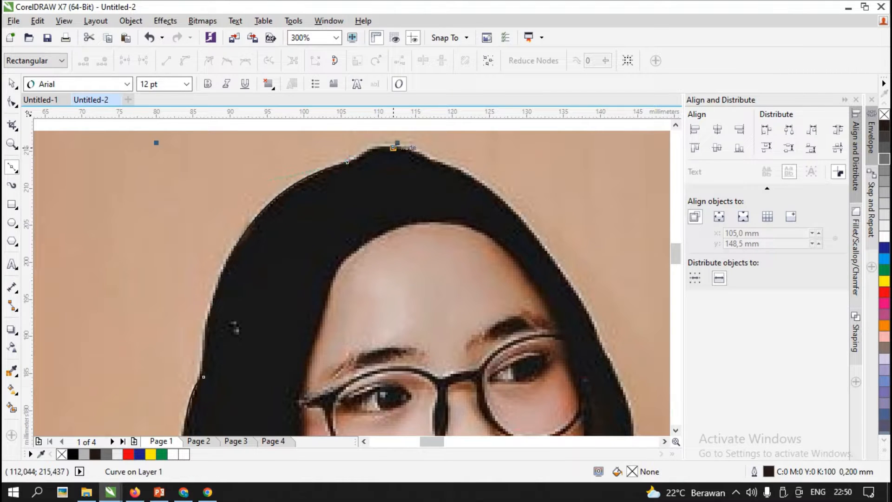
Trace the outline over the headscarf's crown and down its right edge to beside the glasses.
{"action": "left_click_drag", "start_coordinate": [395, 146], "coordinate": [447, 169]}
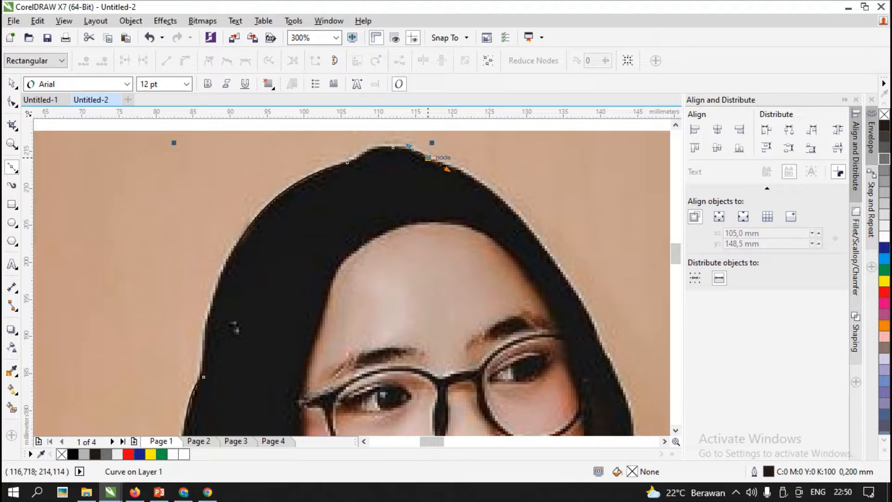
{"action": "double_click", "coordinate": [428, 158]}
{"action": "left_click_drag", "start_coordinate": [596, 335], "coordinate": [618, 428]}
{"action": "left_click_drag", "start_coordinate": [596, 296], "coordinate": [644, 421]}
{"action": "double_click", "coordinate": [597, 296]}
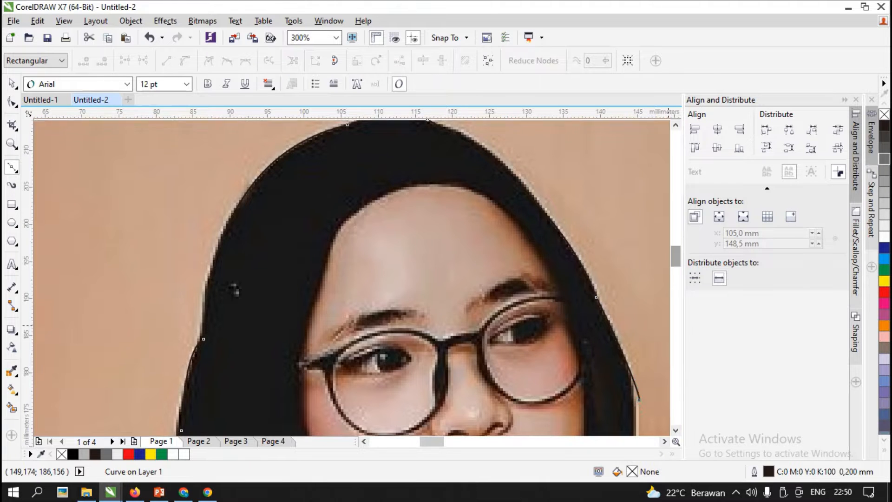
Continue the outline down the headscarf's right edge past the cheek and around the small fold at the neck.
{"action": "left_click_drag", "start_coordinate": [675, 256], "coordinate": [676, 260]}
{"action": "scroll", "coordinate": [643, 358], "scroll_direction": "down", "scroll_amount": 3}
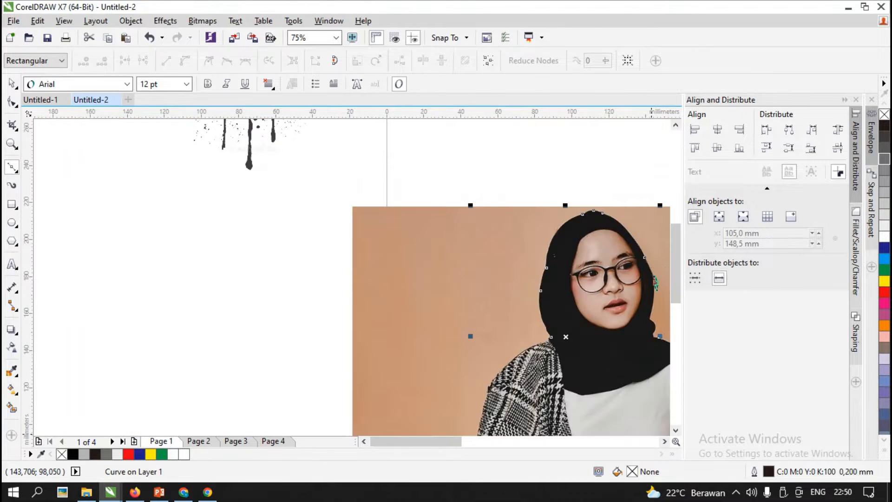
{"action": "scroll", "coordinate": [353, 277], "scroll_direction": "right", "scroll_amount": 4}
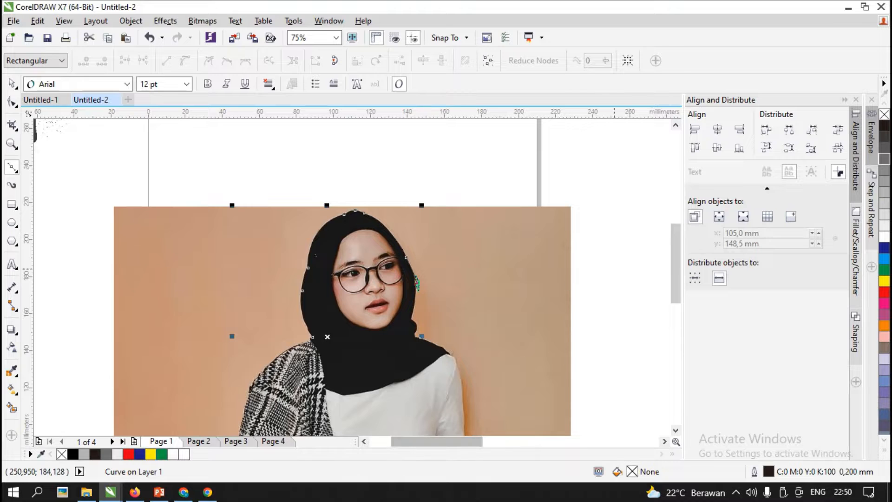
{"action": "scroll", "coordinate": [667, 275], "scroll_direction": "down", "scroll_amount": 2}
{"action": "scroll", "coordinate": [403, 261], "scroll_direction": "up", "scroll_amount": 1}
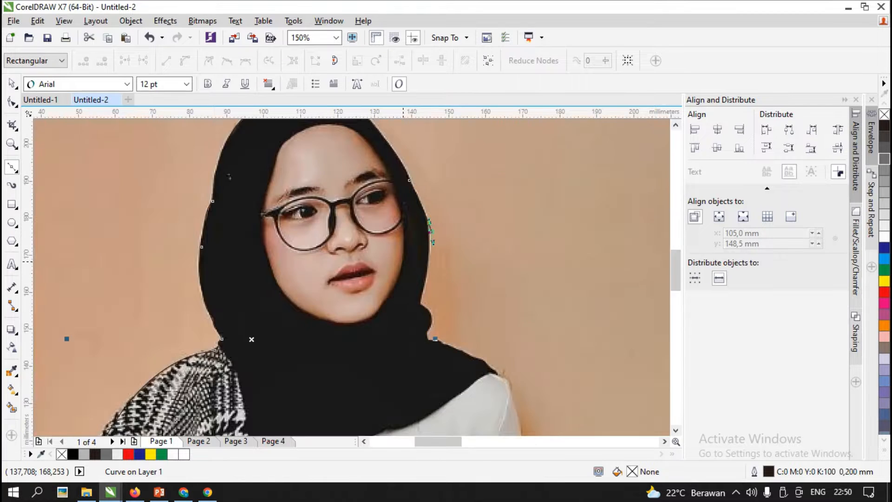
{"action": "scroll", "coordinate": [431, 231], "scroll_direction": "up", "scroll_amount": 1}
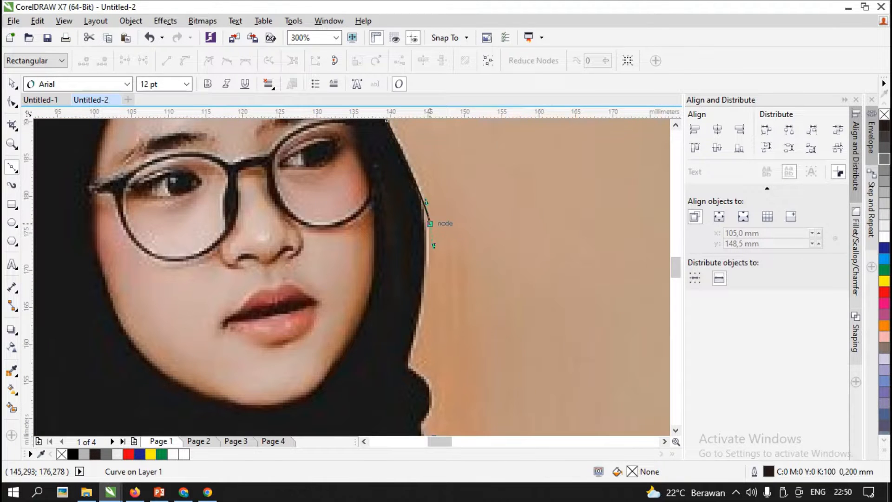
{"action": "double_click", "coordinate": [429, 224]}
{"action": "mouse_move", "coordinate": [409, 364]}
{"action": "left_mouse_down"}
{"action": "mouse_move", "coordinate": [400, 366]}
{"action": "mouse_move", "coordinate": [422, 361]}
{"action": "left_mouse_up"}
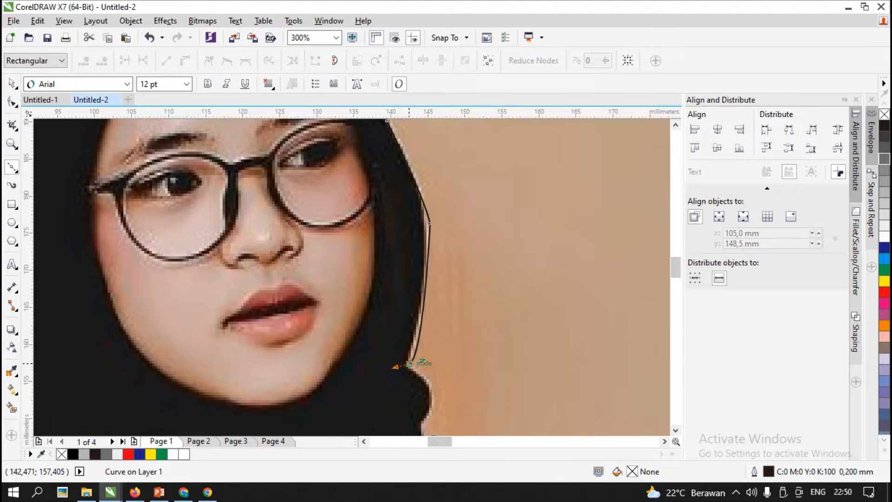
{"action": "double_click", "coordinate": [409, 364]}
{"action": "left_click_drag", "start_coordinate": [429, 393], "coordinate": [412, 423]}
{"action": "double_click", "coordinate": [428, 392]}
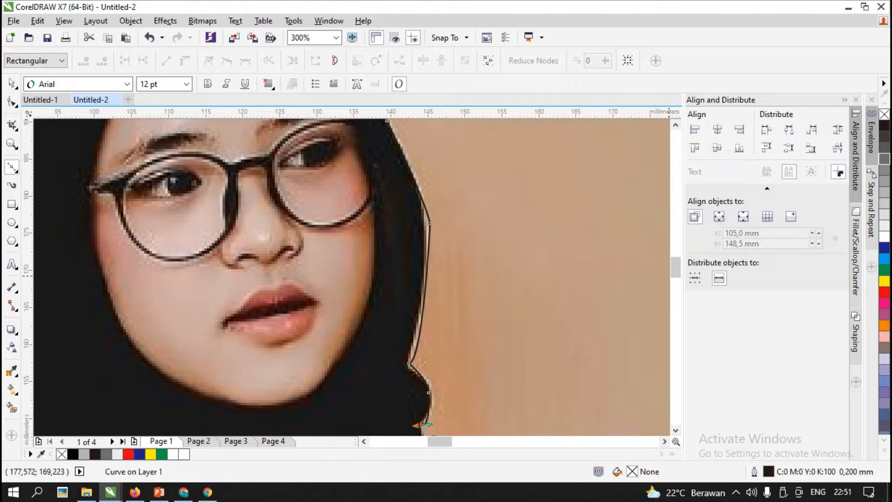
Extend the outline from the neck fold along the headscarf's drape over the shoulder and down the upper white sleeve.
{"action": "left_click_drag", "start_coordinate": [676, 268], "coordinate": [676, 281]}
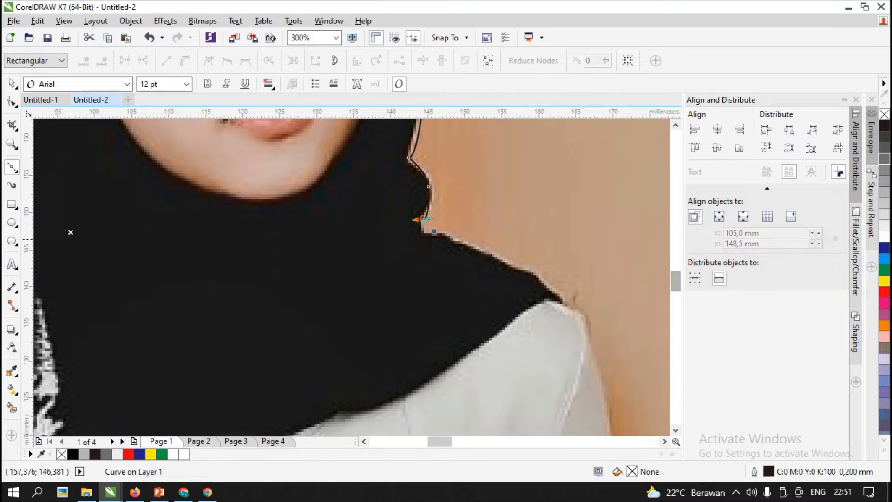
{"action": "double_click", "coordinate": [422, 219]}
{"action": "left_click", "coordinate": [425, 232]}
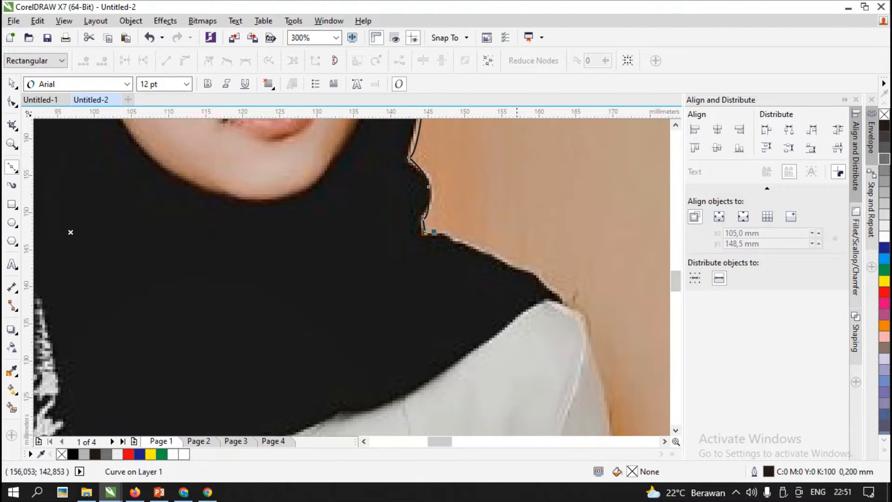
{"action": "left_click", "coordinate": [534, 274]}
{"action": "scroll", "coordinate": [562, 303], "scroll_direction": "down", "scroll_amount": 1}
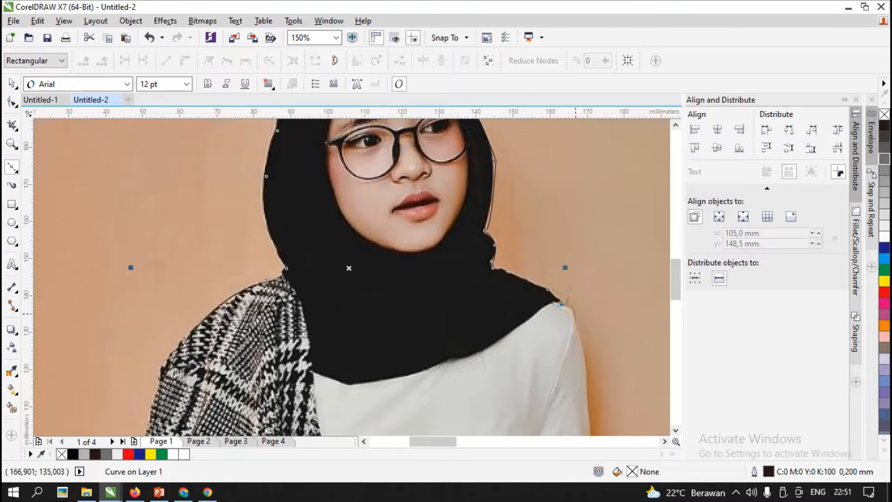
{"action": "left_click", "coordinate": [575, 314]}
{"action": "left_click", "coordinate": [592, 430]}
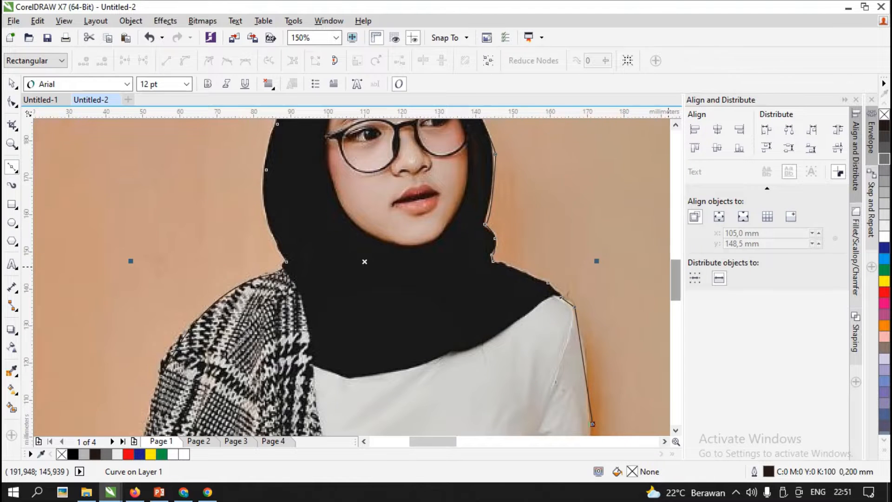
Trace the lower sleeve to the cuff and close the person's outline at its starting node on the jacket.
{"action": "scroll", "coordinate": [603, 256], "scroll_direction": "down", "scroll_amount": 3}
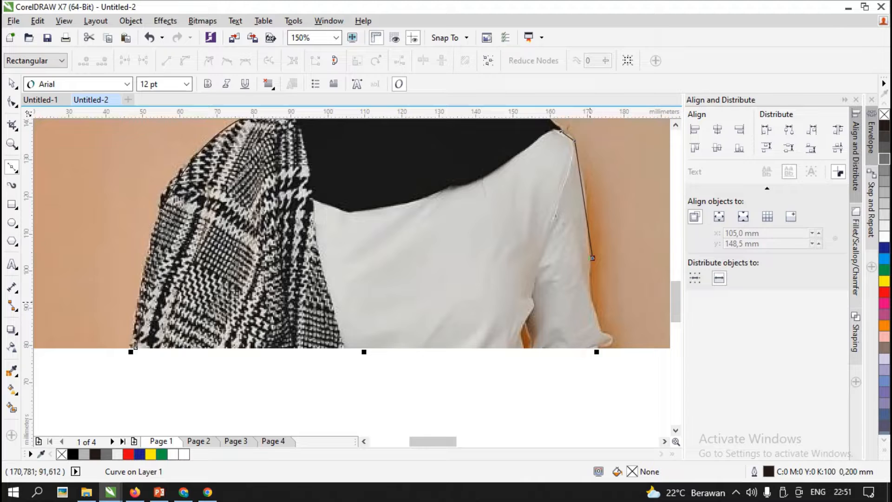
{"action": "left_click", "coordinate": [591, 295]}
{"action": "left_click", "coordinate": [603, 329]}
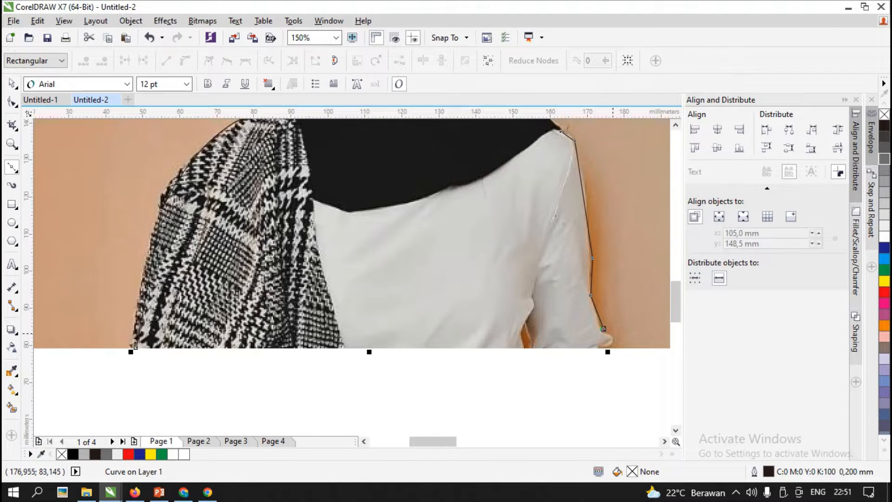
{"action": "left_click", "coordinate": [613, 333]}
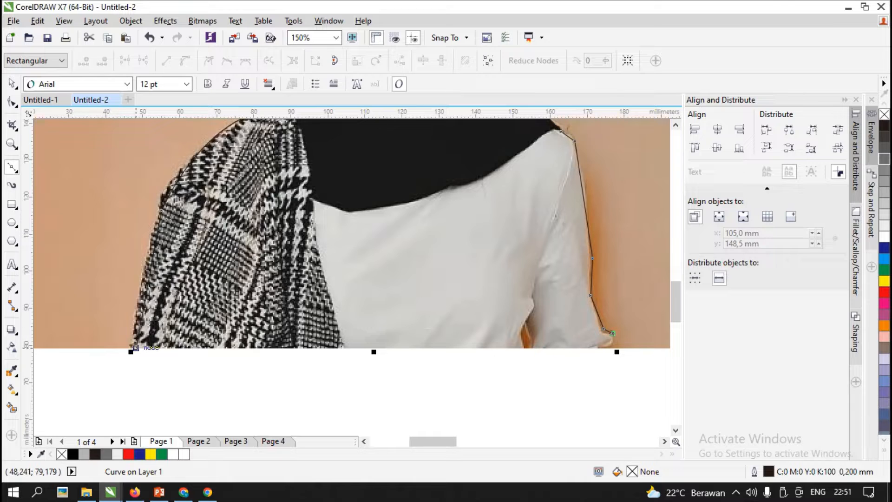
{"action": "left_click", "coordinate": [135, 346]}
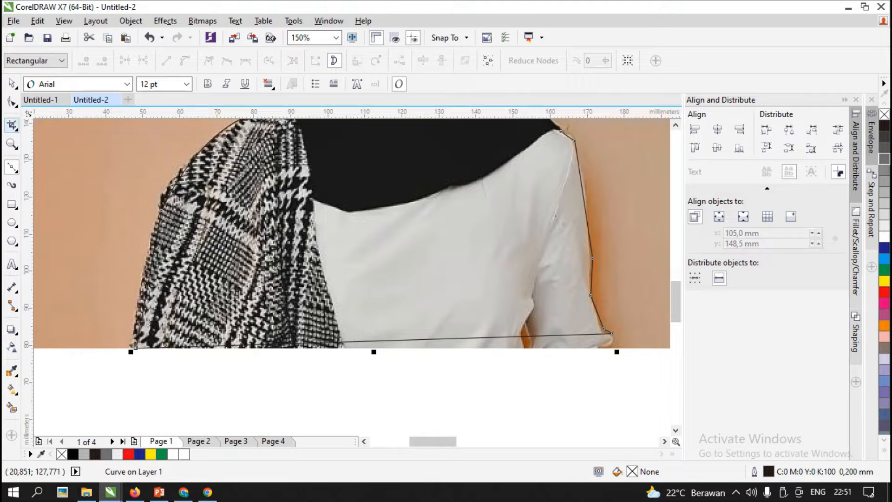
Draw a small closed Bézier shape over the orange background gap between the sleeve and the torso.
{"action": "key", "text": "z"}
{"action": "left_click_drag", "start_coordinate": [504, 296], "coordinate": [553, 357]}
{"action": "left_click", "coordinate": [12, 166]}
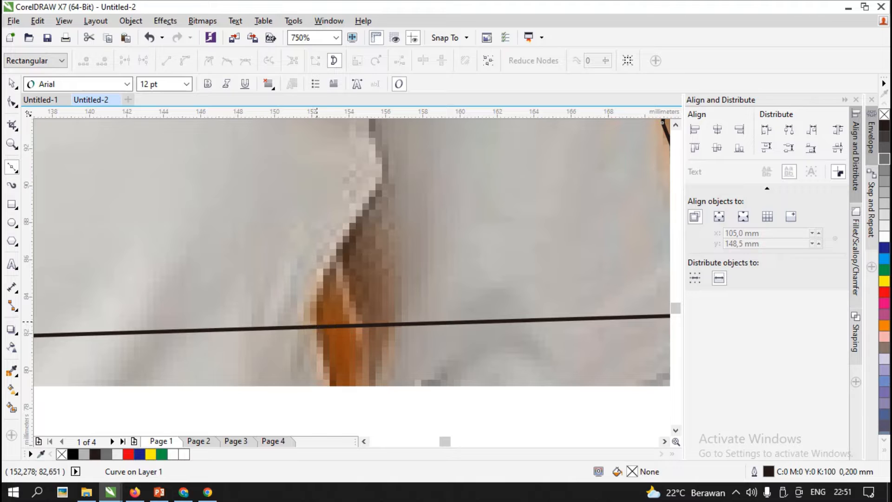
{"action": "left_click", "coordinate": [317, 324]}
{"action": "left_click", "coordinate": [327, 264]}
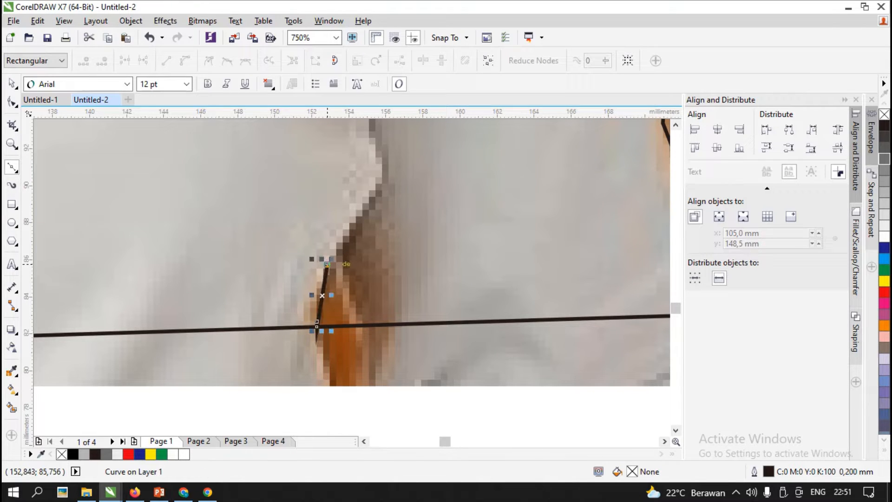
{"action": "left_click", "coordinate": [352, 317]}
{"action": "left_click", "coordinate": [317, 324]}
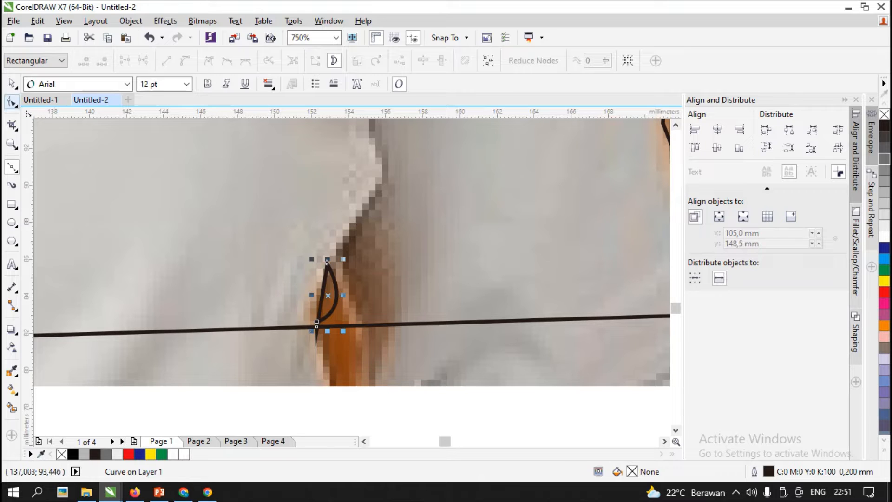
Reshape the small gap shape with the Shape tool, moving its lower corner node and adding a node on its lower edge.
{"action": "left_click", "coordinate": [12, 102]}
{"action": "mouse_move", "coordinate": [317, 322]}
{"action": "left_mouse_down"}
{"action": "mouse_move", "coordinate": [327, 327]}
{"action": "mouse_move", "coordinate": [345, 311]}
{"action": "mouse_move", "coordinate": [334, 325]}
{"action": "mouse_move", "coordinate": [316, 317]}
{"action": "left_mouse_up"}
{"action": "double_click", "coordinate": [333, 309]}
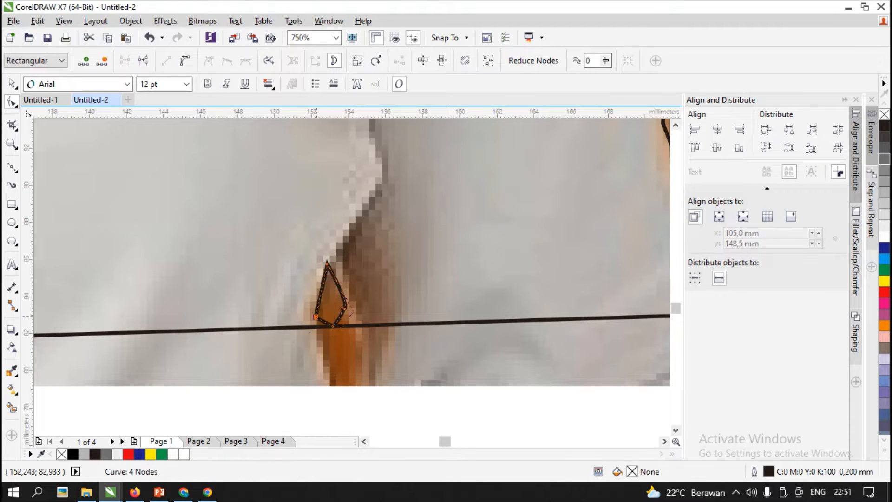
Refine the person's outline with the Shape tool where the headscarf's edge meets the neck fold.
{"action": "left_click", "coordinate": [11, 144]}
{"action": "right_click", "coordinate": [358, 230]}
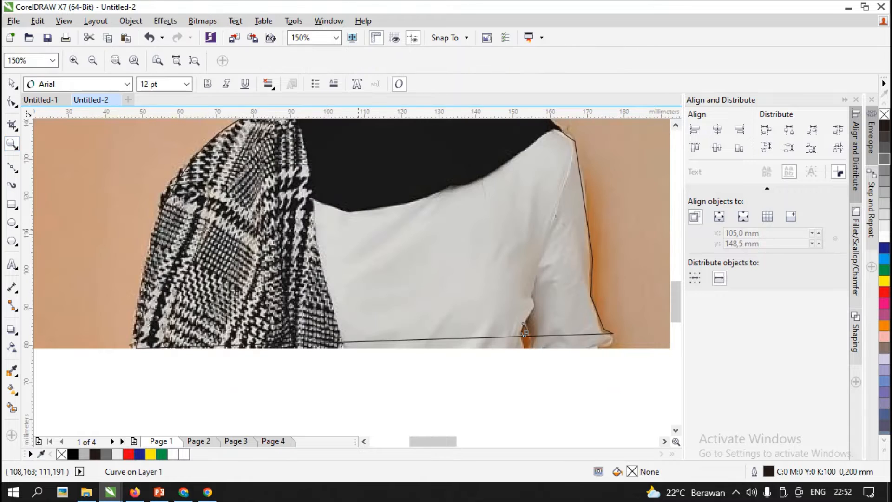
{"action": "key", "text": "F3"}
{"action": "key", "text": "F3"}
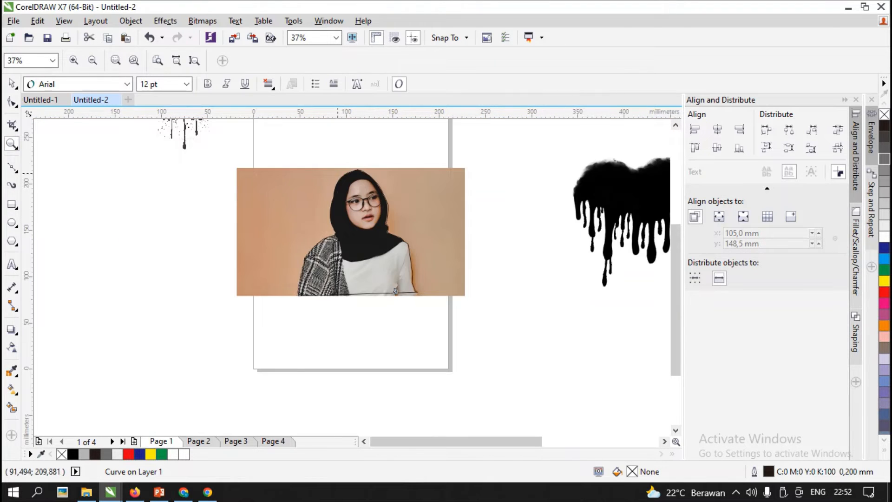
{"action": "mouse_move", "coordinate": [342, 159]}
{"action": "left_mouse_down"}
{"action": "mouse_move", "coordinate": [367, 186]}
{"action": "mouse_move", "coordinate": [362, 219]}
{"action": "left_mouse_up"}
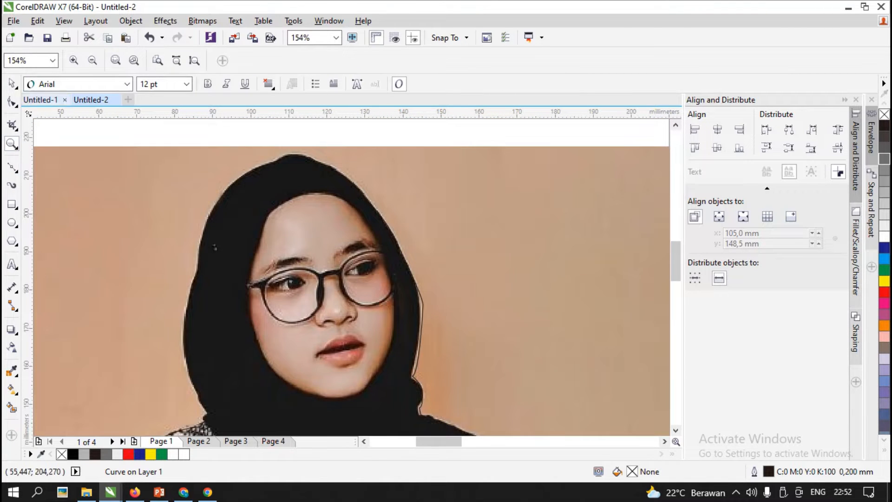
{"action": "left_click", "coordinate": [11, 102]}
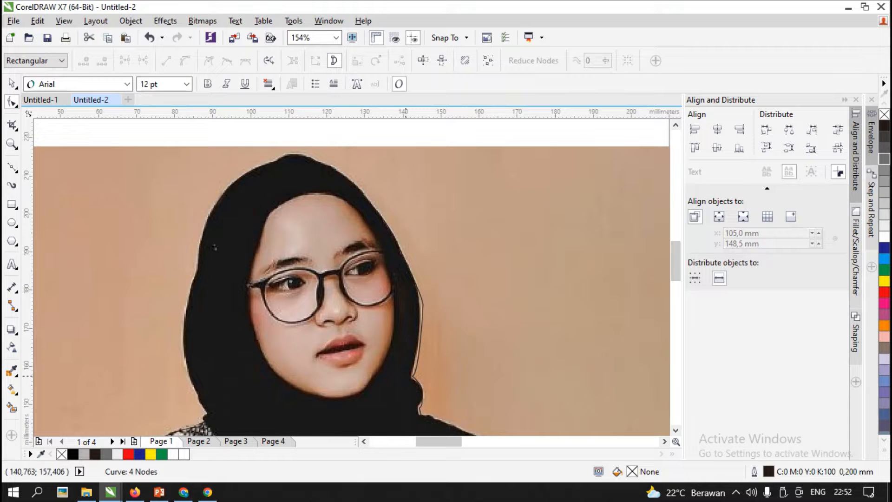
{"action": "scroll", "coordinate": [414, 375], "scroll_direction": "up", "scroll_amount": 3}
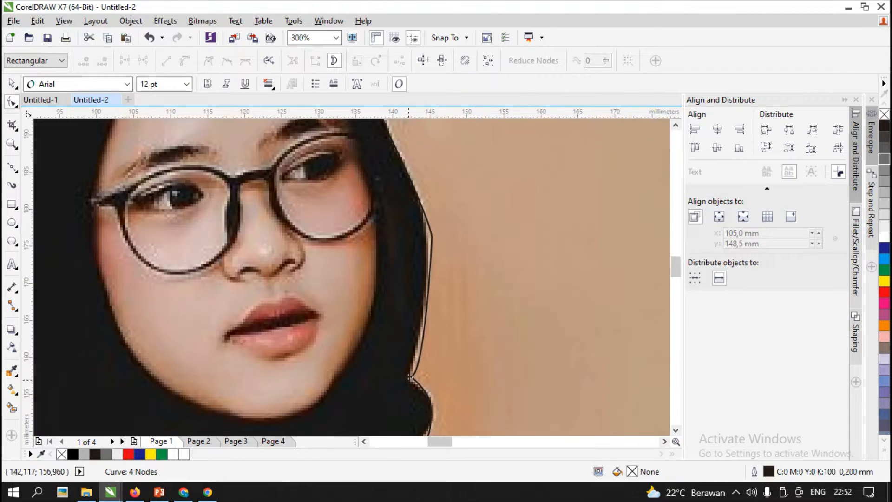
{"action": "left_click", "coordinate": [413, 377]}
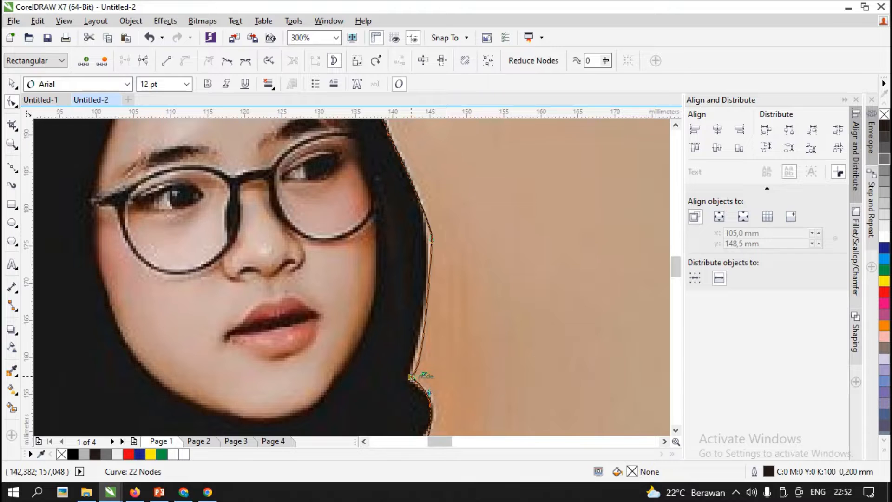
{"action": "scroll", "coordinate": [413, 375], "scroll_direction": "up", "scroll_amount": 2}
{"action": "left_click_drag", "start_coordinate": [416, 371], "coordinate": [433, 325]}
{"action": "scroll", "coordinate": [436, 311], "scroll_direction": "down", "scroll_amount": 2}
{"action": "scroll", "coordinate": [437, 186], "scroll_direction": "down", "scroll_amount": 1}
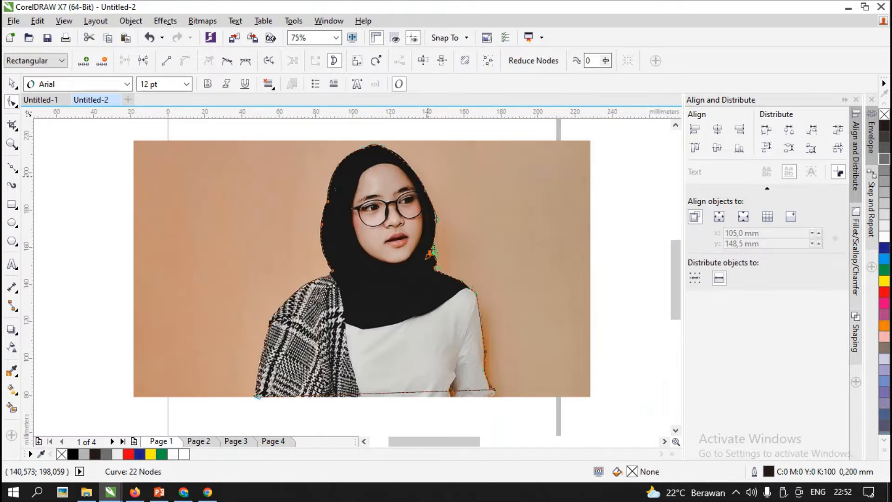
Intersect the photo with the person's closed outline and move the resulting cutout to the right of the photo.
{"action": "left_click", "coordinate": [11, 84]}
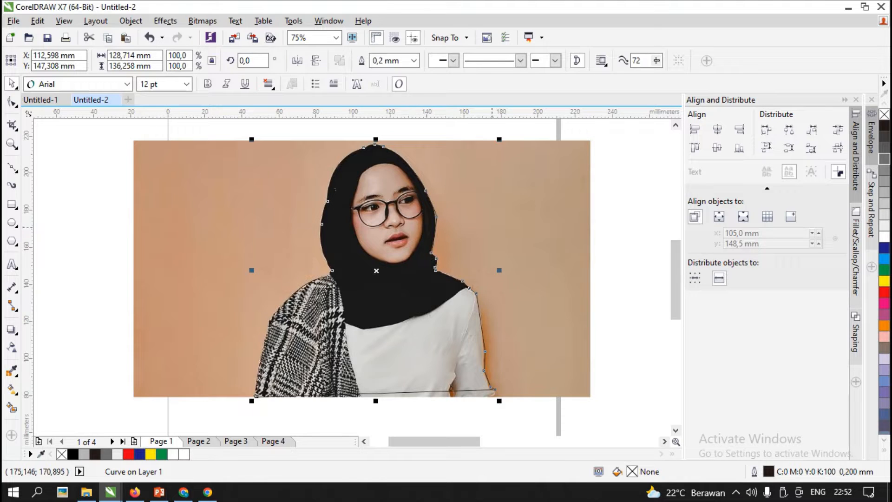
{"action": "key", "text": "ctrl+a"}
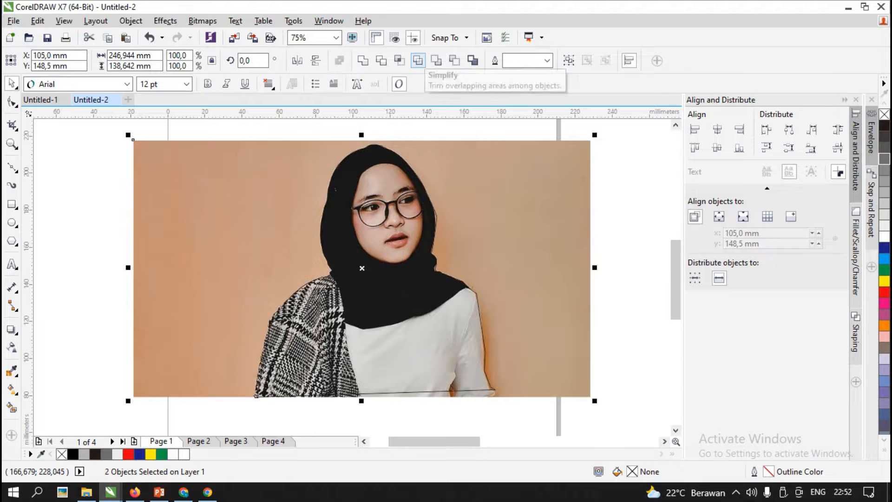
{"action": "left_click", "coordinate": [381, 60]}
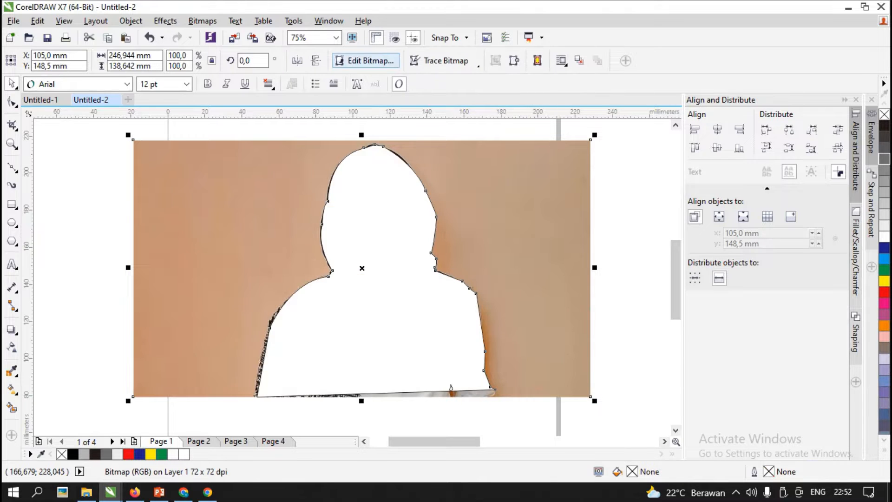
{"action": "key", "text": "ctrl+z"}
{"action": "left_click", "coordinate": [400, 60]}
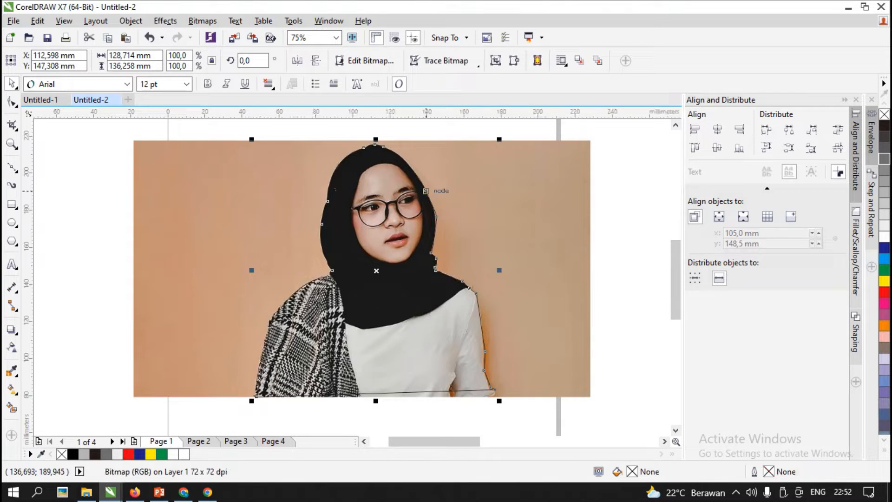
{"action": "left_click_drag", "start_coordinate": [376, 270], "coordinate": [510, 282]}
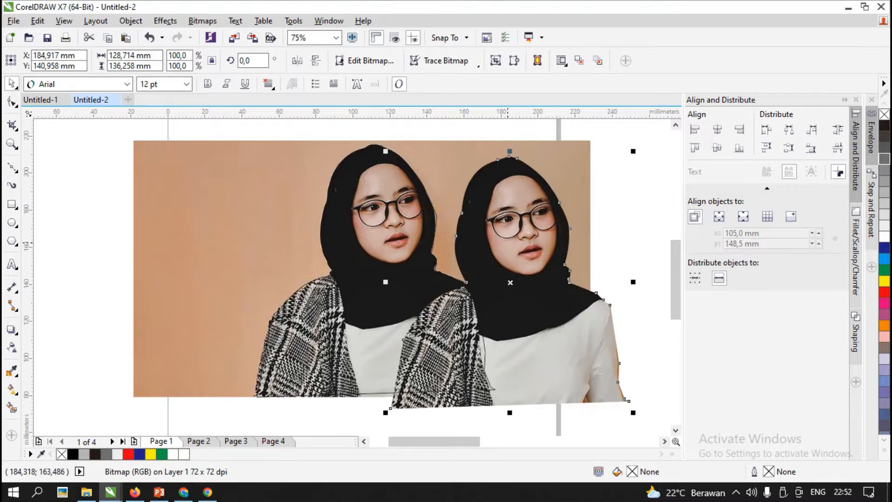
{"action": "scroll", "coordinate": [376, 275], "scroll_direction": "down", "scroll_amount": 2}
{"action": "left_click_drag", "start_coordinate": [448, 325], "coordinate": [530, 315]}
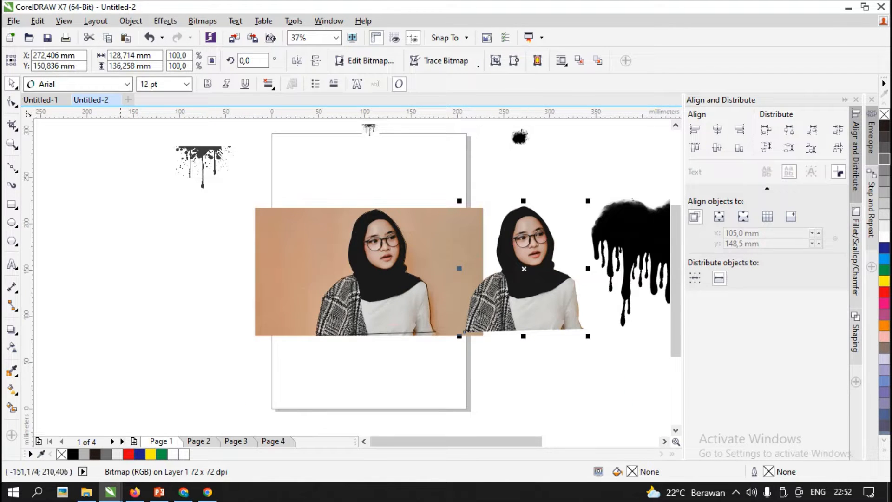
Add a node on the cutout's lower edge at the orange gap between the torso and the sleeve.
{"action": "left_click", "coordinate": [11, 143]}
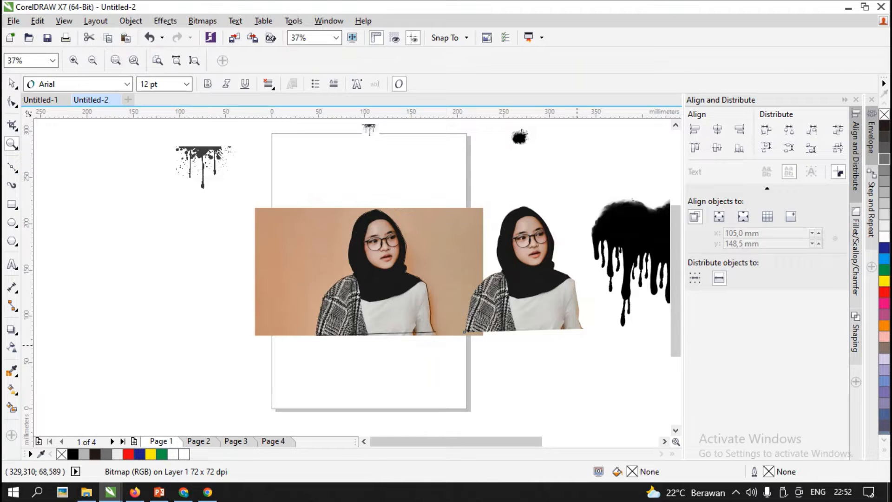
{"action": "left_click_drag", "start_coordinate": [560, 317], "coordinate": [558, 316]}
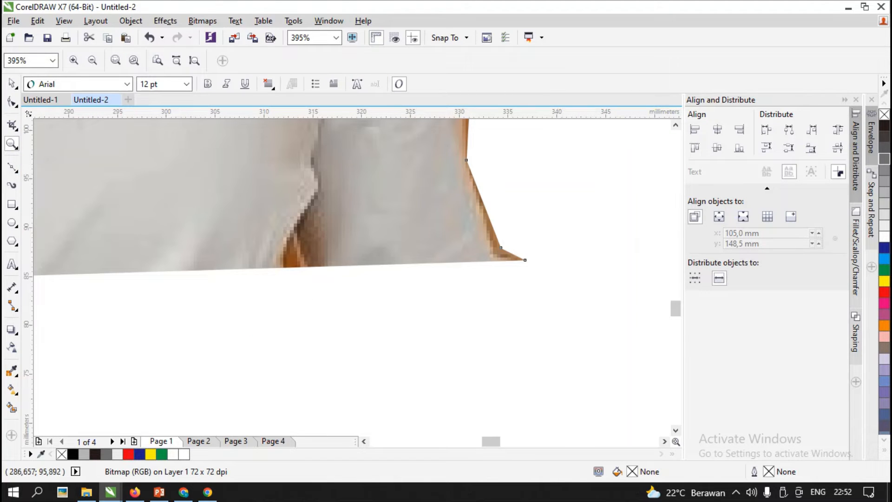
{"action": "left_click", "coordinate": [12, 166]}
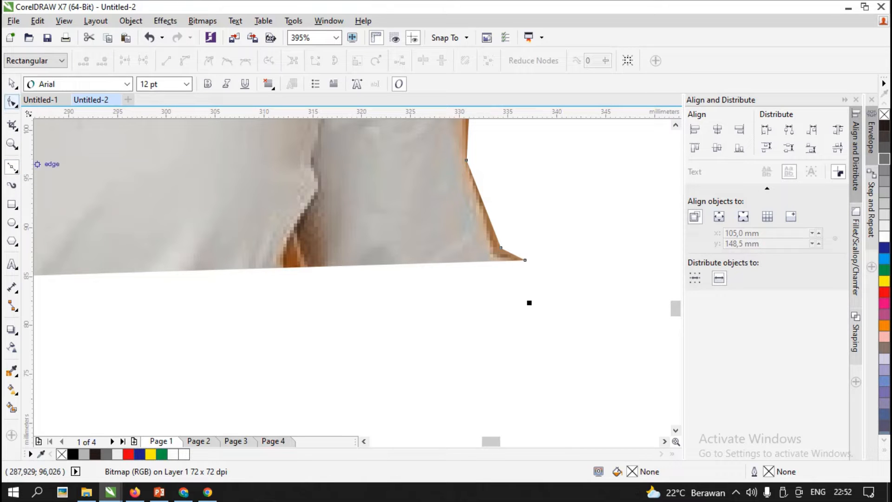
{"action": "left_click", "coordinate": [11, 102]}
{"action": "double_click", "coordinate": [270, 268]}
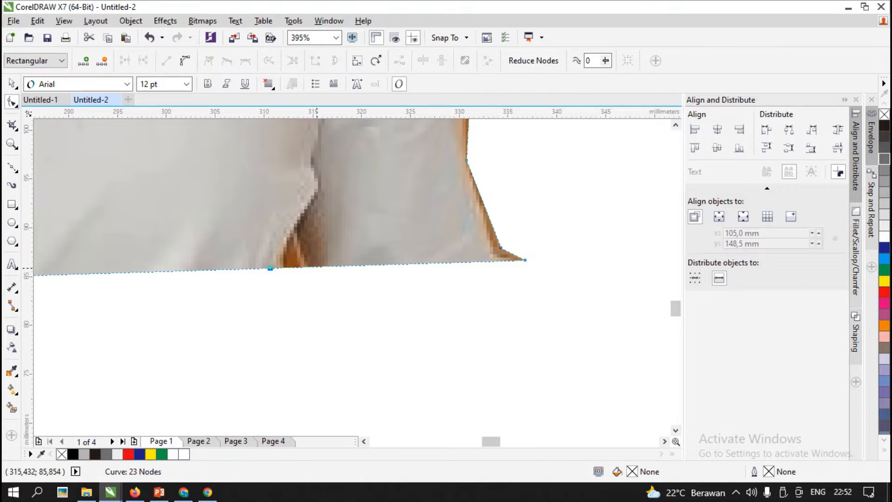
{"action": "left_click", "coordinate": [317, 268]}
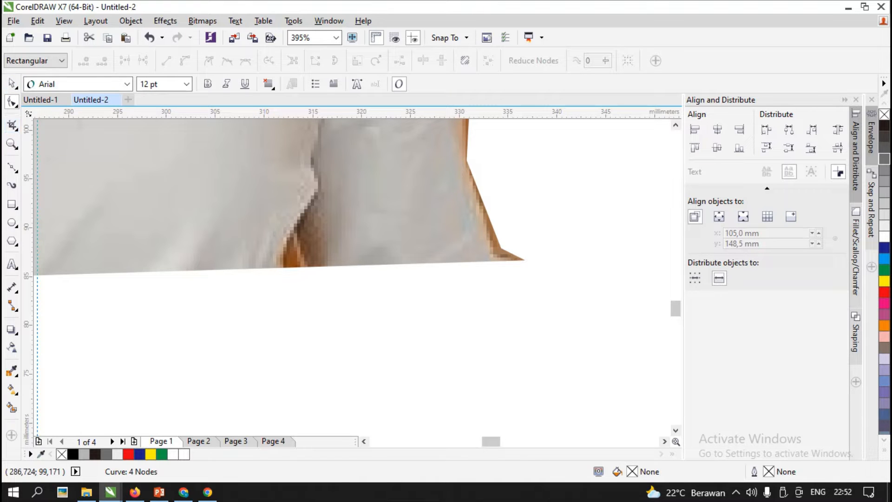
Draw a closed Bézier triangle about 5 mm wide over the orange gap on the cutout's lower edge.
{"action": "left_click", "coordinate": [13, 166]}
{"action": "left_click", "coordinate": [271, 268]}
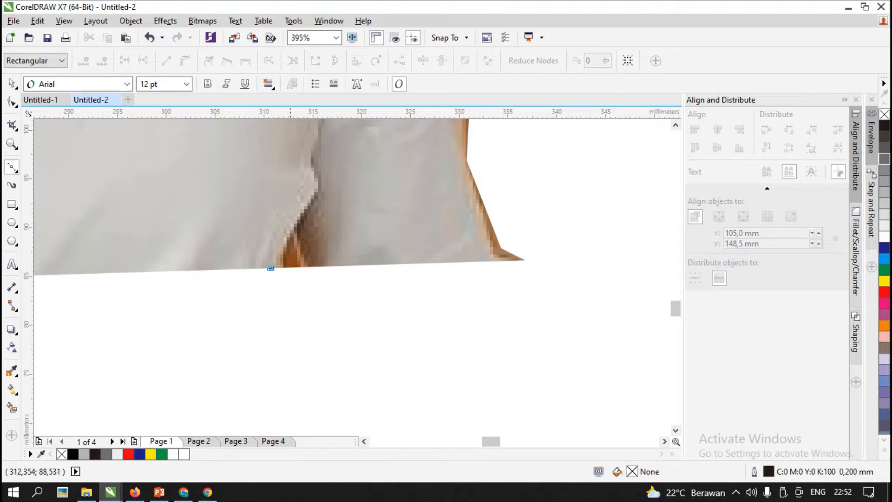
{"action": "double_click", "coordinate": [296, 221]}
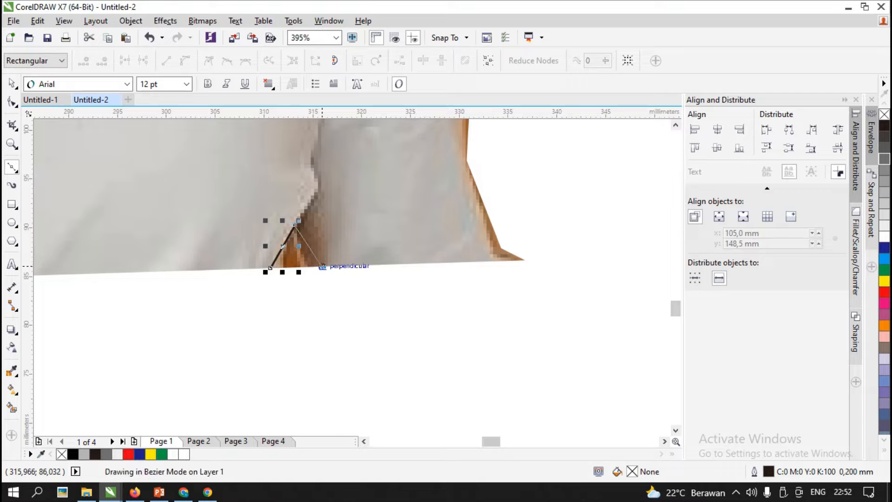
{"action": "left_click", "coordinate": [322, 267]}
{"action": "left_click", "coordinate": [271, 268]}
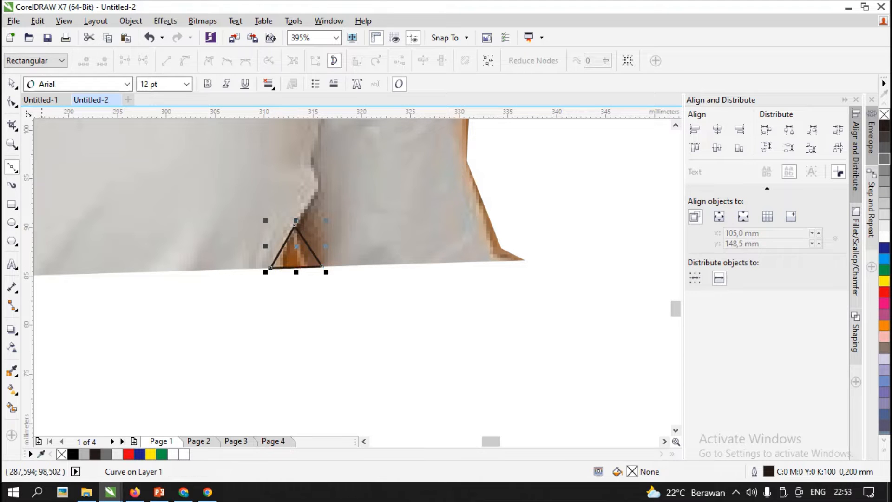
Try to remove the orange sleeve gap from the cutout with the triangle, using Intersect and Trim.
{"action": "left_click", "coordinate": [12, 84]}
{"action": "left_click", "coordinate": [153, 172], "text": "shift"}
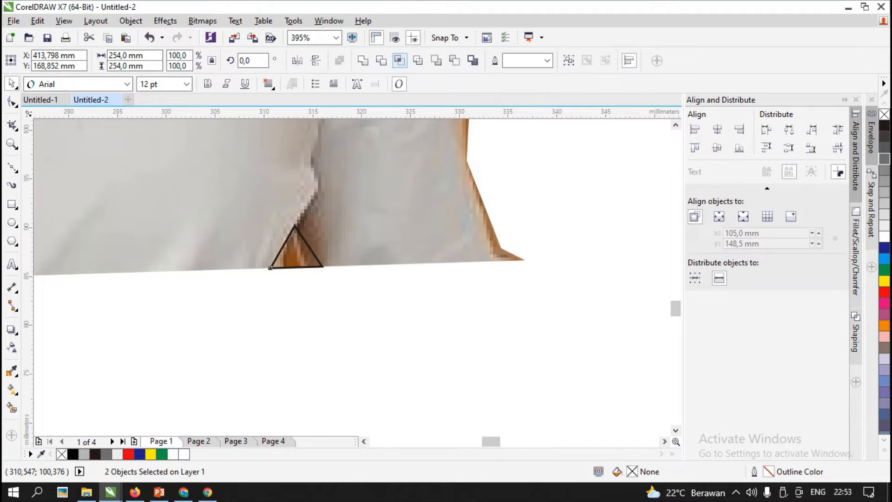
{"action": "left_click", "coordinate": [400, 61]}
{"action": "key", "text": "ctrl+z"}
{"action": "left_click", "coordinate": [382, 61]}
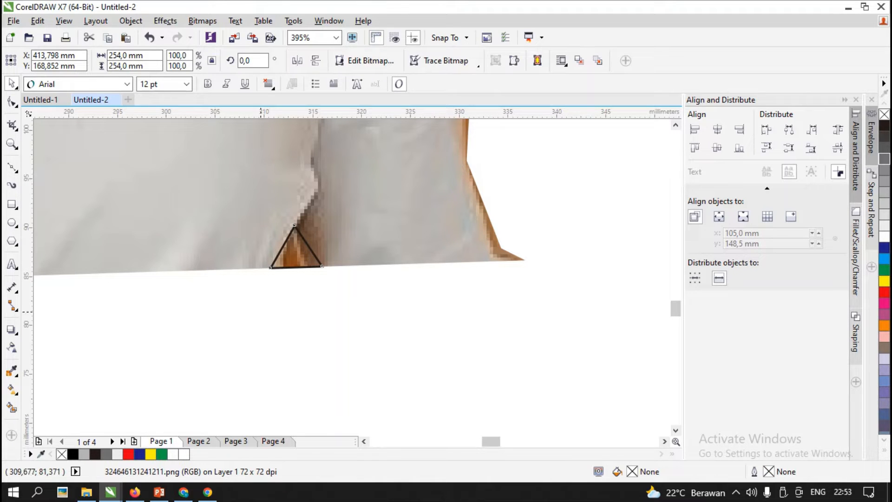
{"action": "left_click_drag", "start_coordinate": [302, 255], "coordinate": [313, 316]}
{"action": "key", "text": "ctrl+z"}
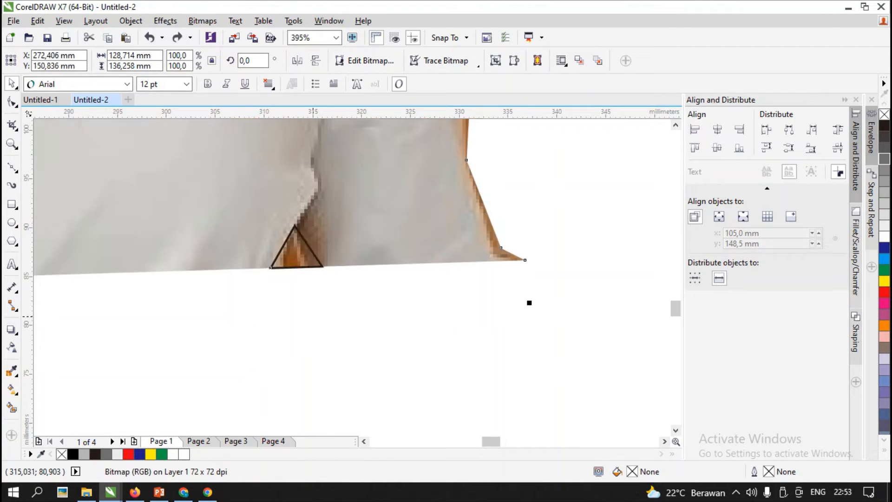
{"action": "left_click_drag", "start_coordinate": [302, 253], "coordinate": [283, 263]}
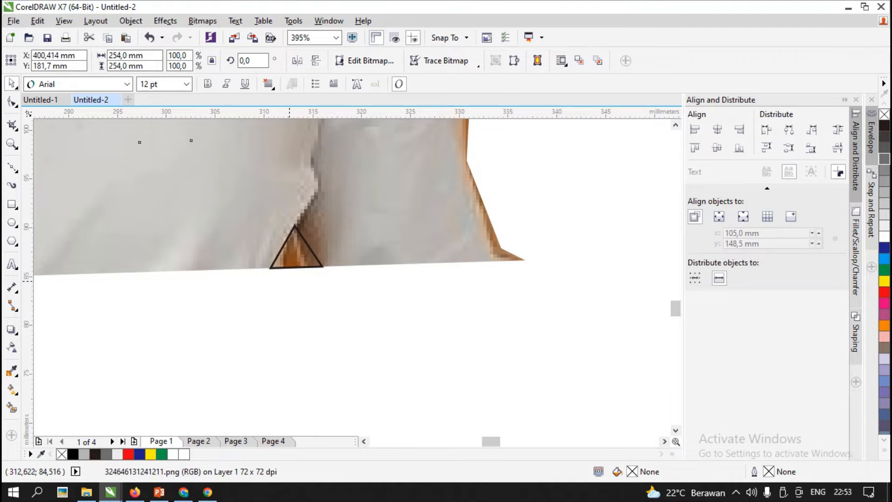
{"action": "key", "text": "ctrl+z"}
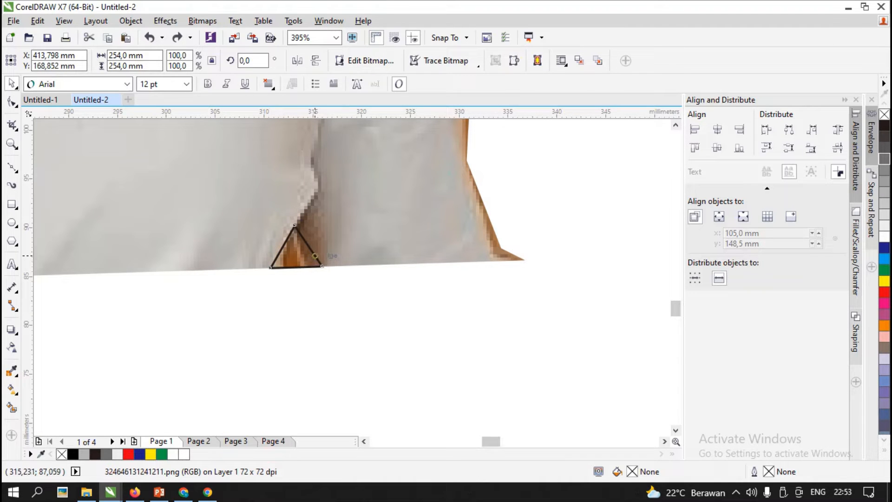
Move the heart-shaped black paint-drip image farther right so it no longer overlaps the person cutout.
{"action": "scroll", "coordinate": [315, 256], "scroll_direction": "down", "scroll_amount": 4}
{"action": "scroll", "coordinate": [293, 278], "scroll_direction": "up", "scroll_amount": 2}
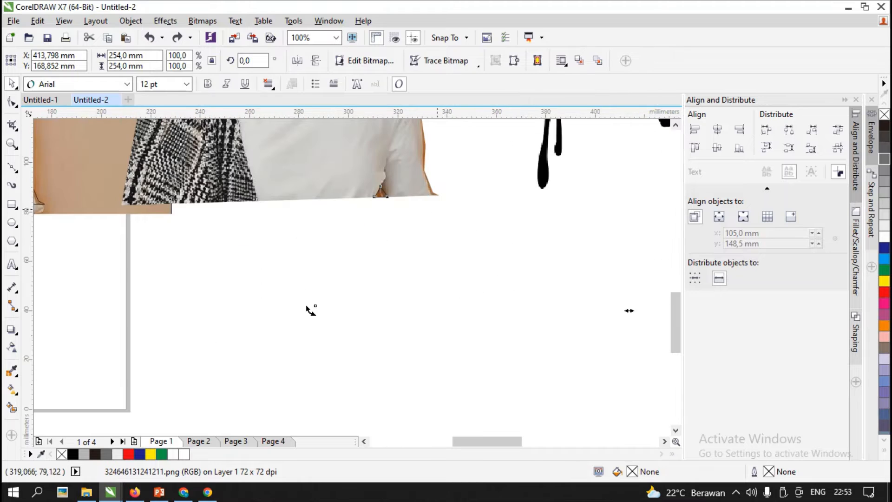
{"action": "left_click_drag", "start_coordinate": [543, 176], "coordinate": [653, 301]}
{"action": "left_click_drag", "start_coordinate": [419, 208], "coordinate": [614, 211]}
Select the gap triangle together with the person cutout and trim the triangle out of the cutout.
{"action": "left_click", "coordinate": [312, 167]}
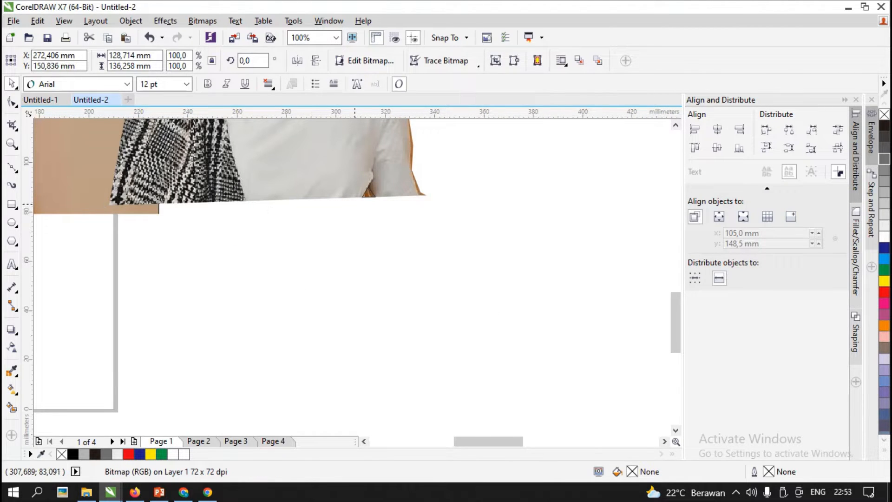
{"action": "left_click", "coordinate": [355, 204]}
{"action": "left_click_drag", "start_coordinate": [382, 215], "coordinate": [333, 169]}
{"action": "left_click", "coordinate": [339, 164], "text": "shift"}
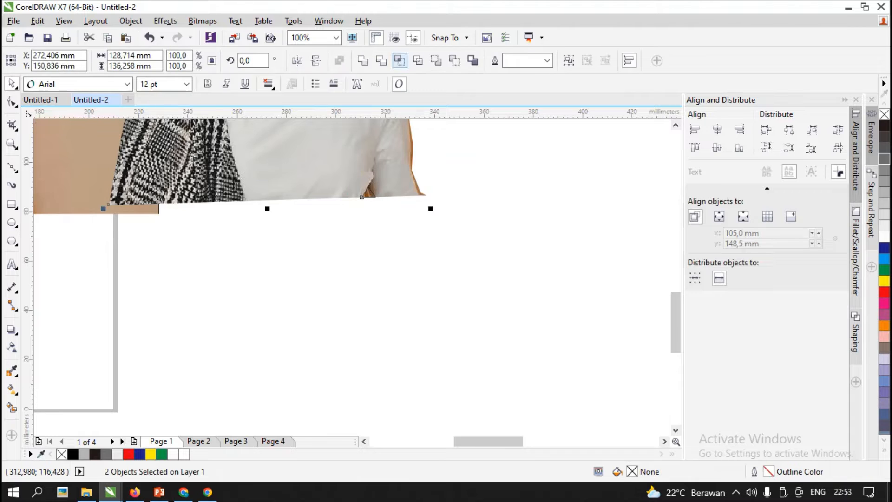
{"action": "left_click", "coordinate": [381, 61]}
{"action": "left_click", "coordinate": [369, 193]}
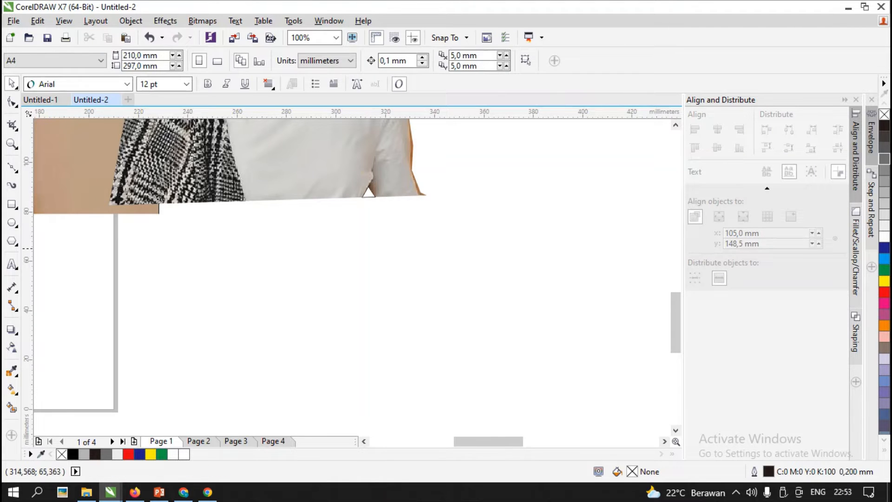
Move the dark grey paint-drip image to the empty area above and right of the cutout and vectorize it with Quick Trace.
{"action": "scroll", "coordinate": [348, 247], "scroll_direction": "down", "scroll_amount": 2}
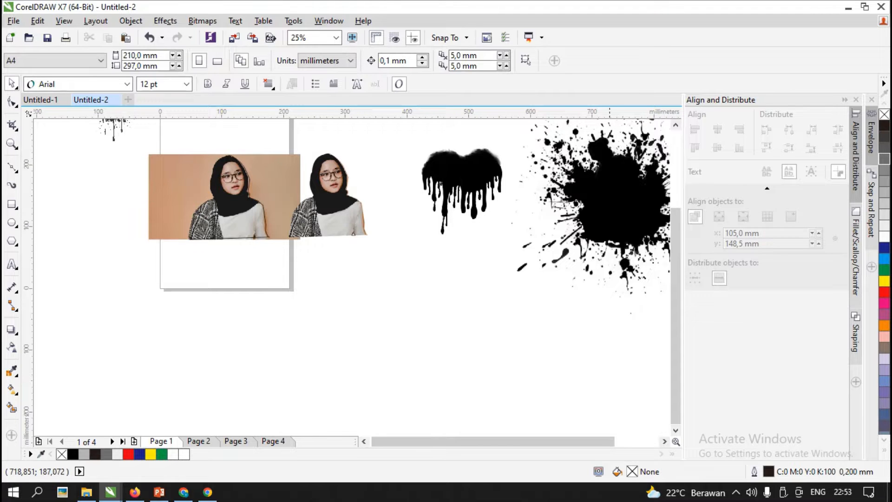
{"action": "left_click_drag", "start_coordinate": [676, 262], "coordinate": [676, 230]}
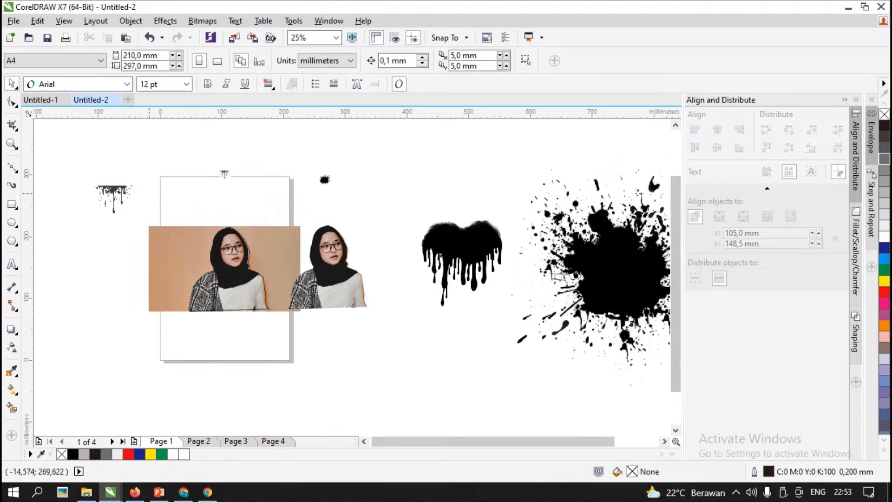
{"action": "left_click_drag", "start_coordinate": [118, 194], "coordinate": [386, 178]}
{"action": "scroll", "coordinate": [386, 173], "scroll_direction": "up", "scroll_amount": 2}
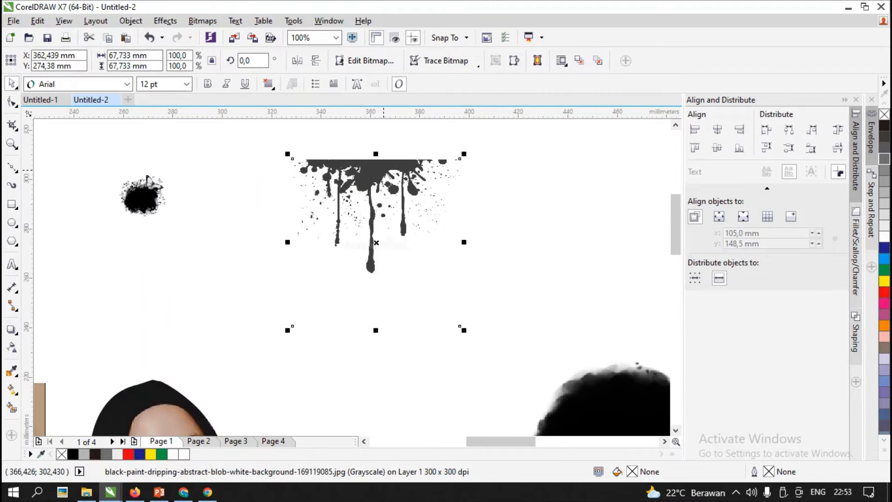
{"action": "left_click", "coordinate": [439, 60]}
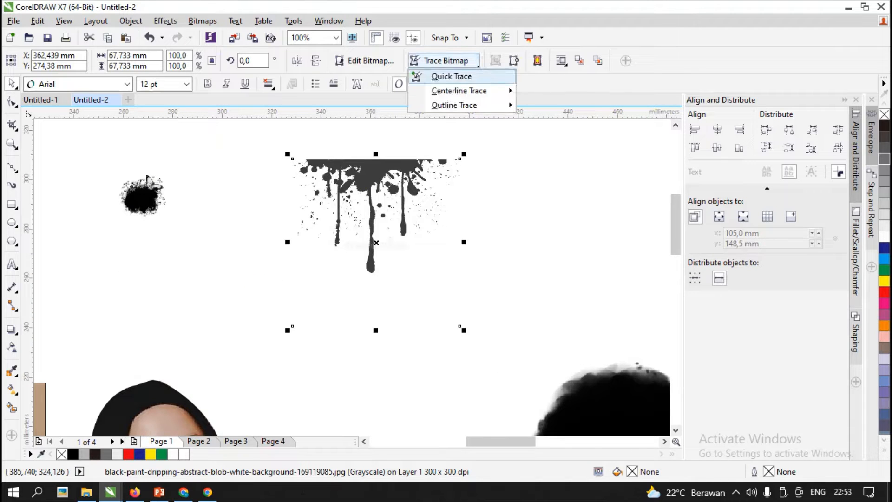
{"action": "left_click", "coordinate": [449, 76]}
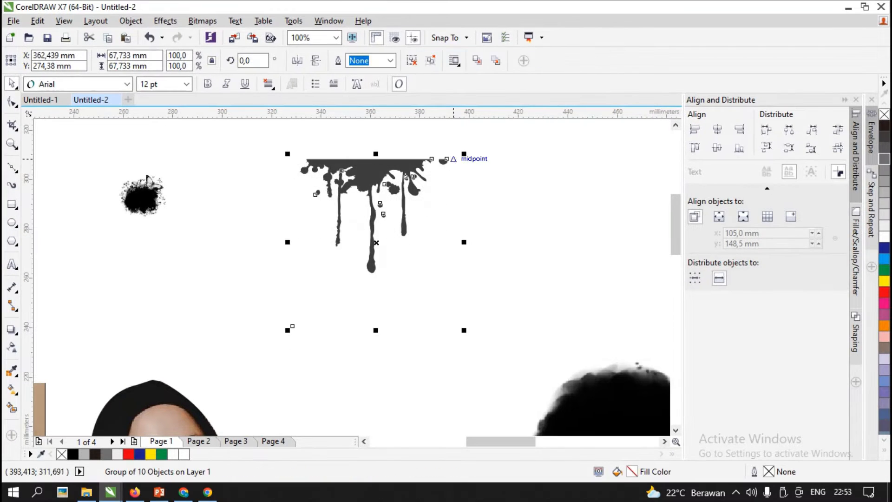
Enlarge the small black drip-and-splatter image near the page's top edge to about 63 mm square.
{"action": "scroll", "coordinate": [435, 185], "scroll_direction": "down", "scroll_amount": 2}
{"action": "scroll", "coordinate": [360, 196], "scroll_direction": "up", "scroll_amount": 1}
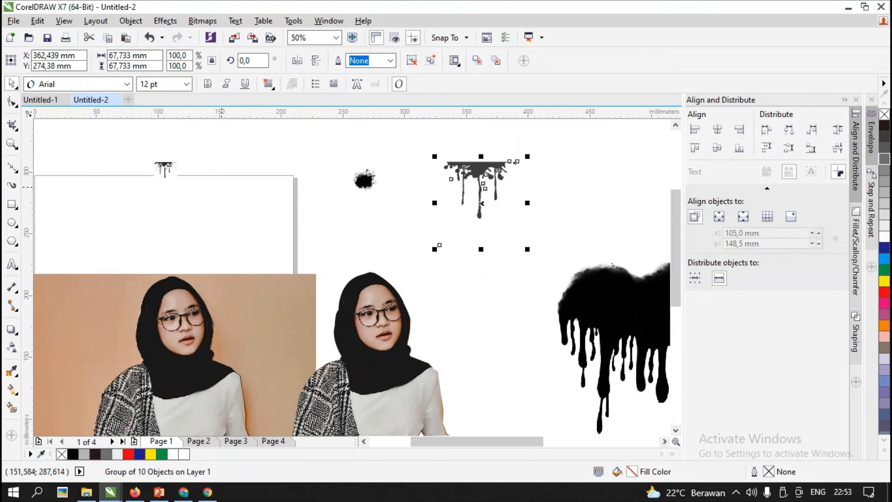
{"action": "left_click", "coordinate": [165, 171]}
{"action": "left_click_drag", "start_coordinate": [182, 189], "coordinate": [294, 203]}
{"action": "scroll", "coordinate": [295, 190], "scroll_direction": "up", "scroll_amount": 2}
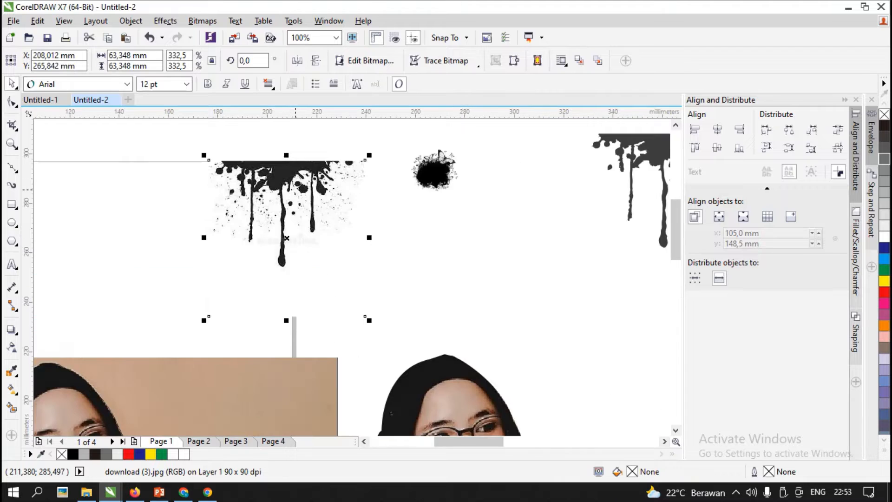
Set up a Line art outline trace of the drip-and-splatter image with maximum detail and smoothing 0.
{"action": "left_click", "coordinate": [439, 60]}
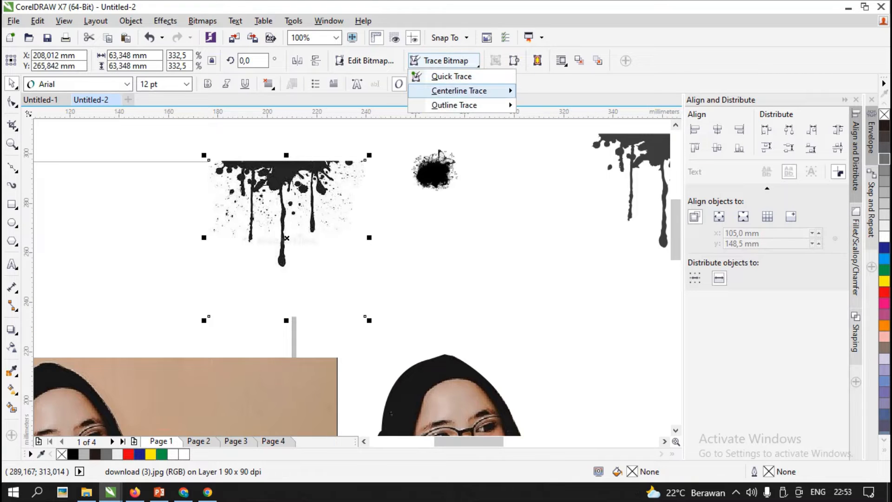
{"action": "mouse_move", "coordinate": [465, 105]}
{"action": "left_click", "coordinate": [556, 106]}
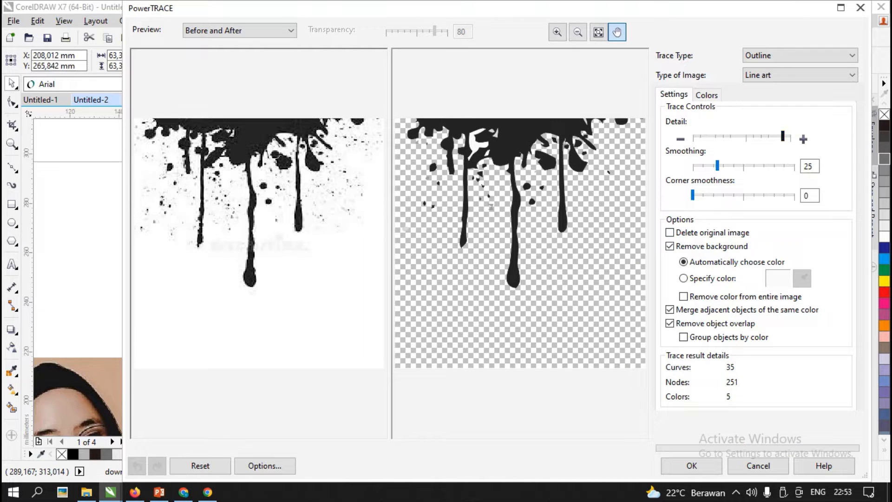
{"action": "left_click_drag", "start_coordinate": [783, 137], "coordinate": [791, 136]}
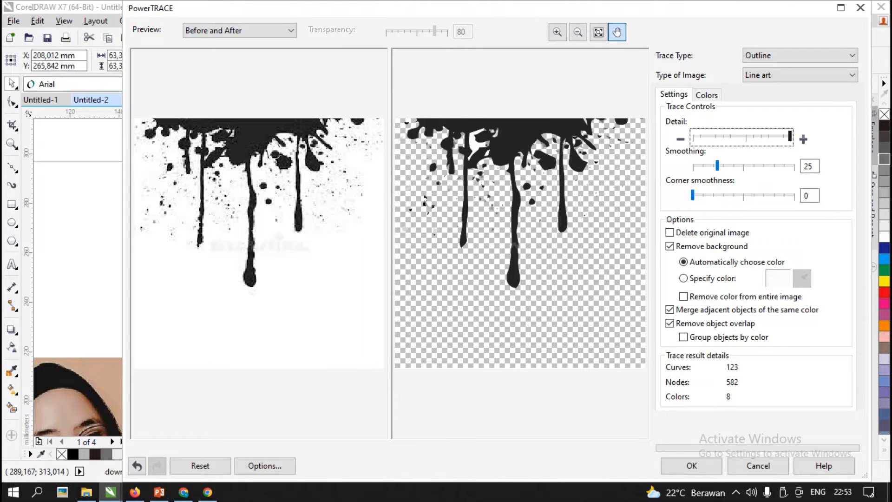
{"action": "left_click_drag", "start_coordinate": [718, 165], "coordinate": [692, 165]}
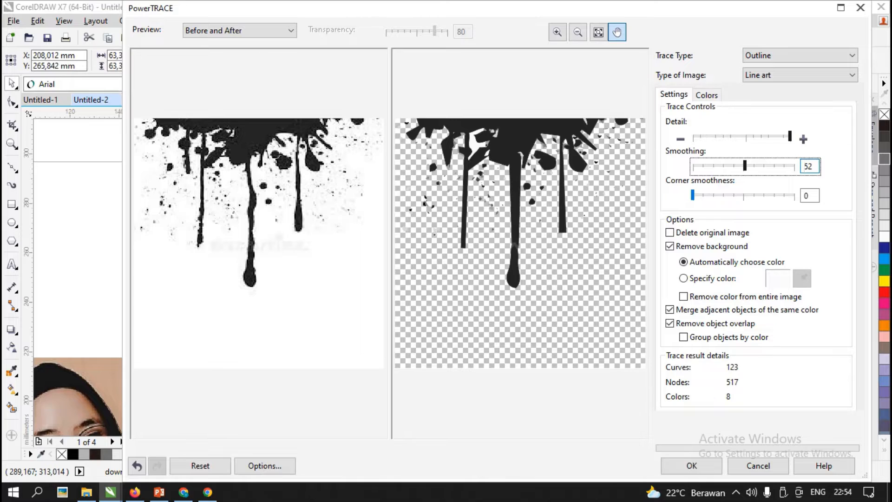
{"action": "left_click_drag", "start_coordinate": [745, 166], "coordinate": [693, 166]}
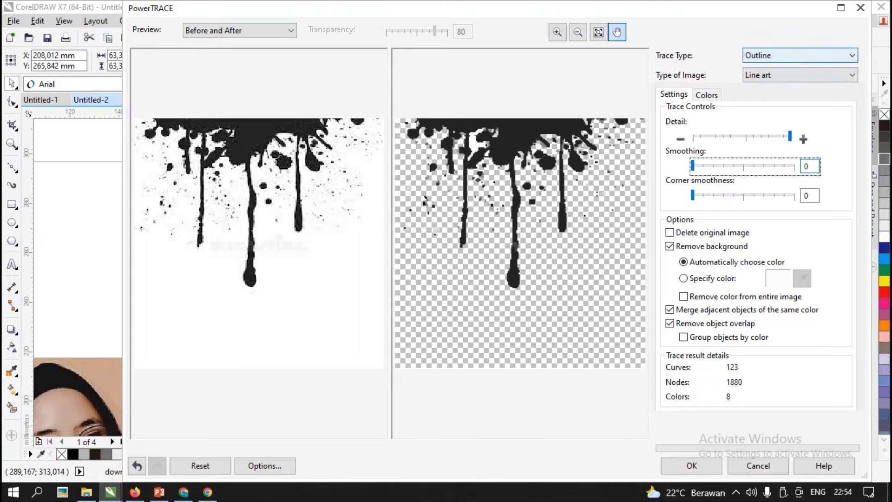
Preview the Centerline trace type, return to Outline with Line art, and accept the trace of the drip-and-splatter image.
{"action": "left_click", "coordinate": [799, 55]}
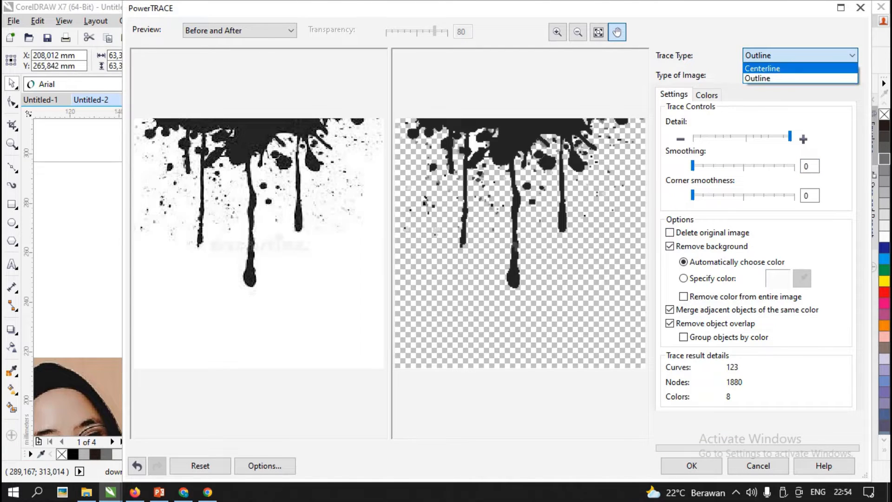
{"action": "left_click", "coordinate": [790, 68]}
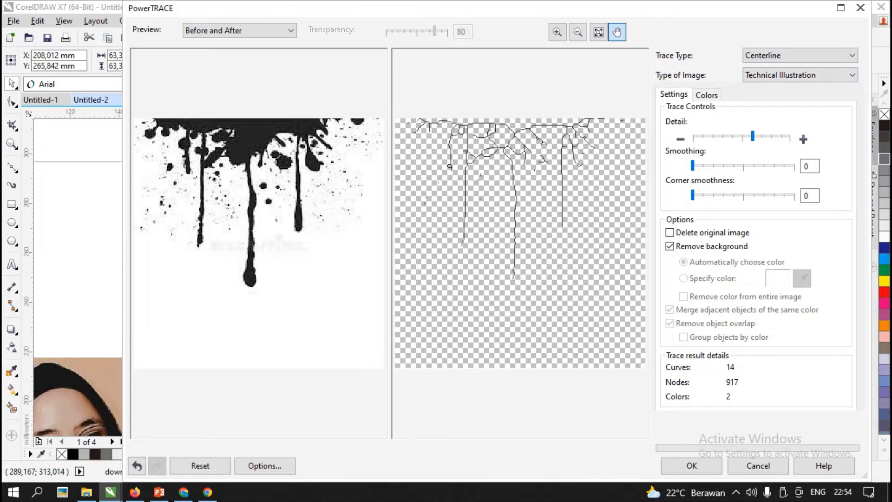
{"action": "left_click", "coordinate": [800, 56]}
{"action": "left_click", "coordinate": [790, 78]}
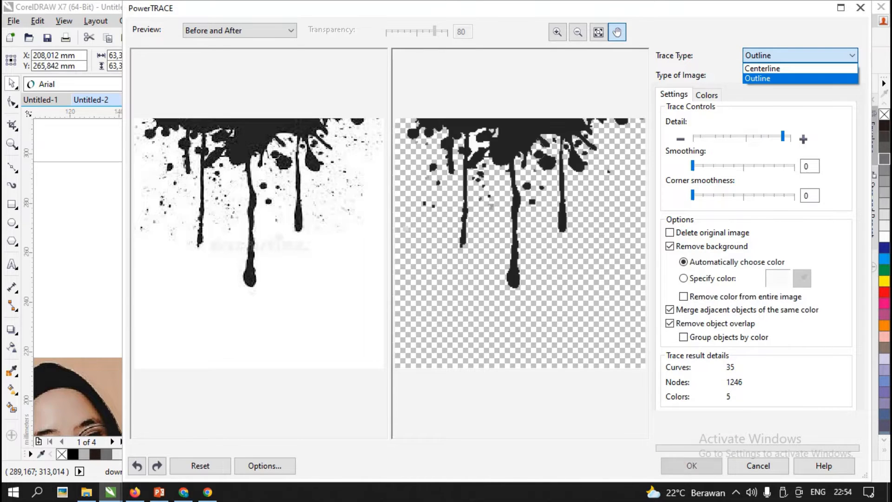
{"action": "key", "text": "Return"}
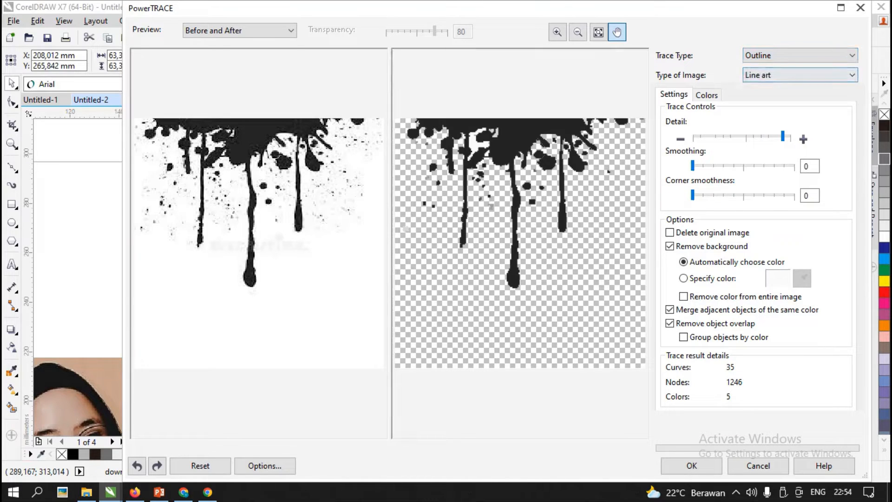
{"action": "key", "text": "Return"}
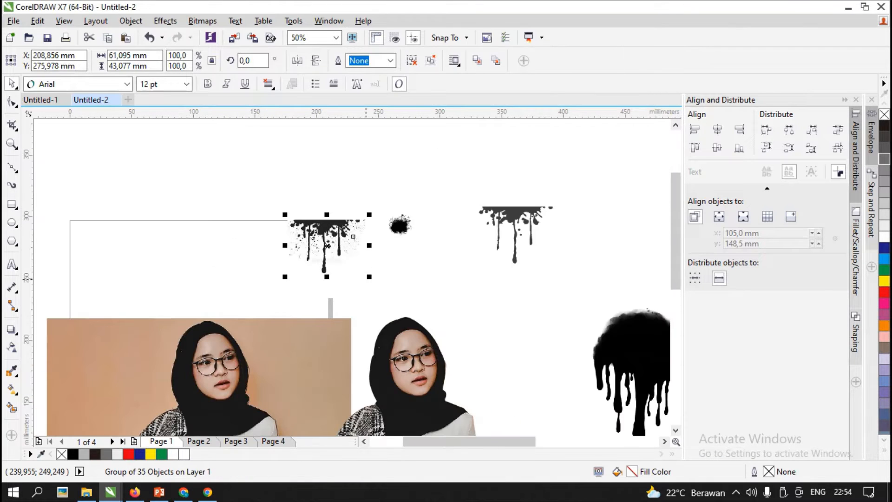
Vectorize the heart-shaped black drip image with a Logo outline trace at maximum detail.
{"action": "scroll", "coordinate": [425, 263], "scroll_direction": "down", "scroll_amount": 5}
{"action": "scroll", "coordinate": [425, 263], "scroll_direction": "up", "scroll_amount": 2}
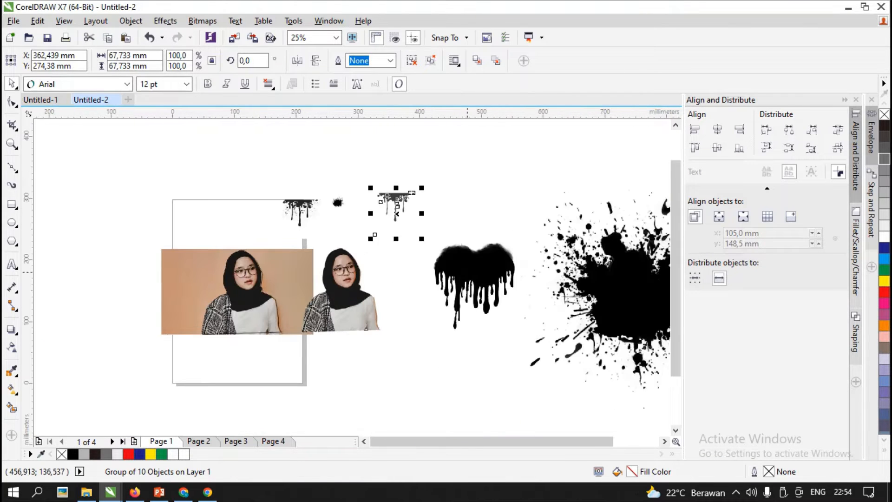
{"action": "left_click", "coordinate": [422, 272]}
{"action": "left_click", "coordinate": [445, 61]}
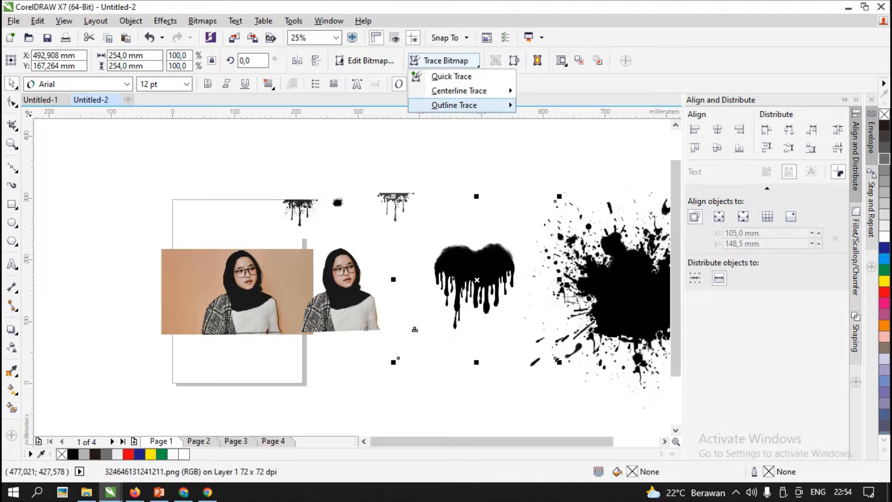
{"action": "mouse_move", "coordinate": [455, 105]}
{"action": "left_click", "coordinate": [539, 122]}
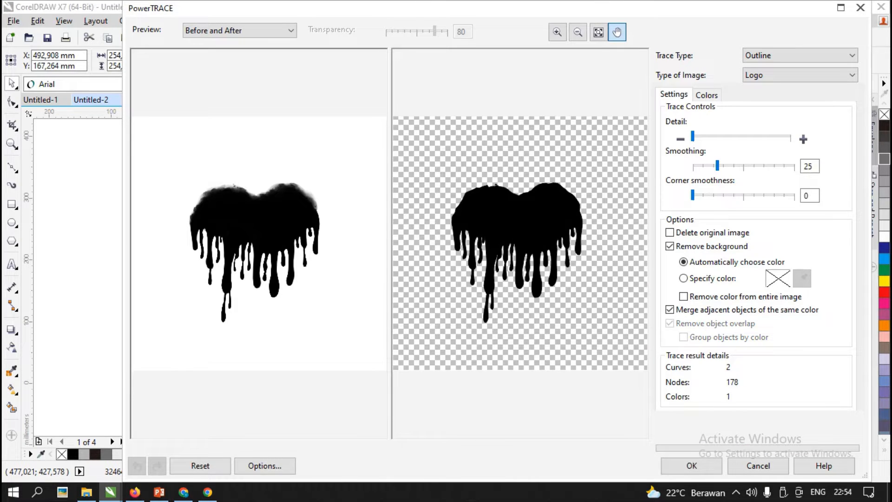
{"action": "left_click_drag", "start_coordinate": [693, 136], "coordinate": [791, 136]}
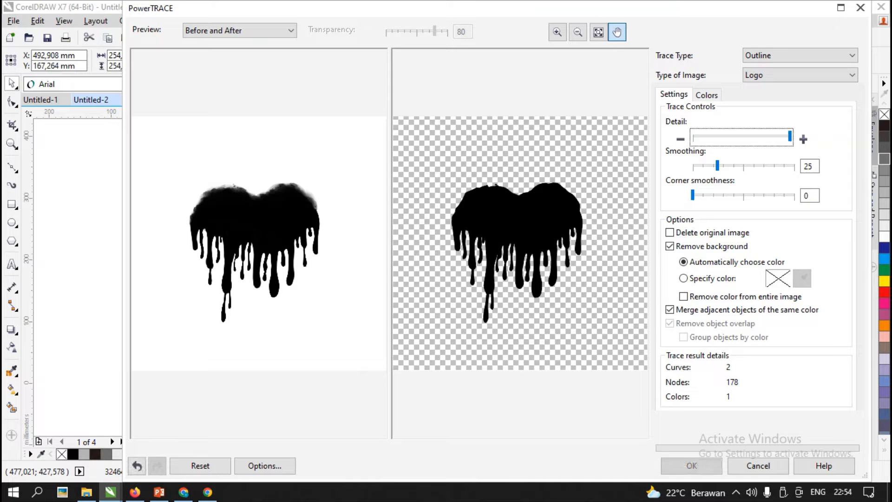
{"action": "left_click", "coordinate": [691, 466]}
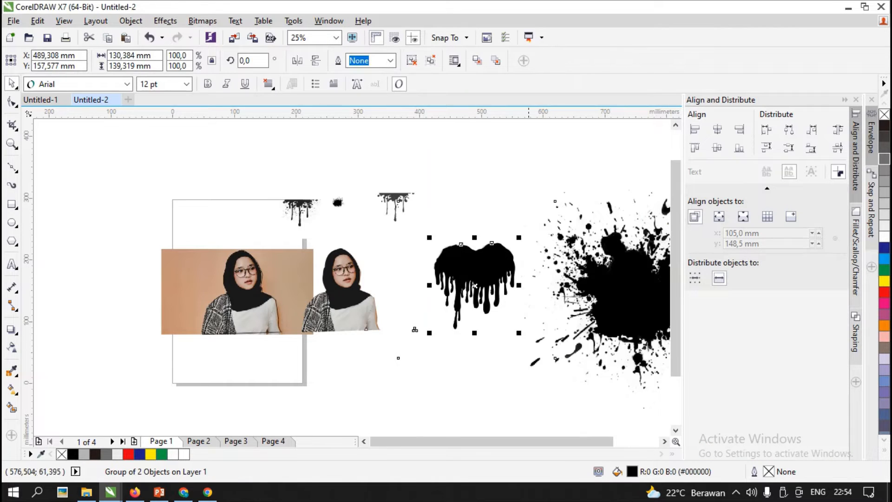
Move the traced heart-shaped drip over the lower part of the person cutout and fill it red.
{"action": "mouse_move", "coordinate": [494, 264]}
{"action": "left_mouse_down"}
{"action": "mouse_move", "coordinate": [389, 321]}
{"action": "mouse_move", "coordinate": [331, 339]}
{"action": "mouse_move", "coordinate": [353, 314]}
{"action": "mouse_move", "coordinate": [365, 311]}
{"action": "mouse_move", "coordinate": [350, 350]}
{"action": "left_mouse_up"}
{"action": "scroll", "coordinate": [357, 329], "scroll_direction": "up", "scroll_amount": 2}
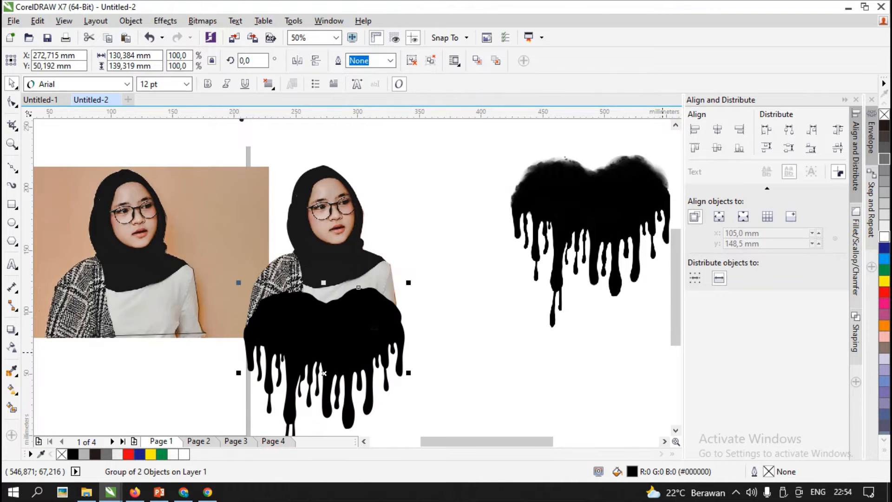
{"action": "left_click", "coordinate": [884, 292]}
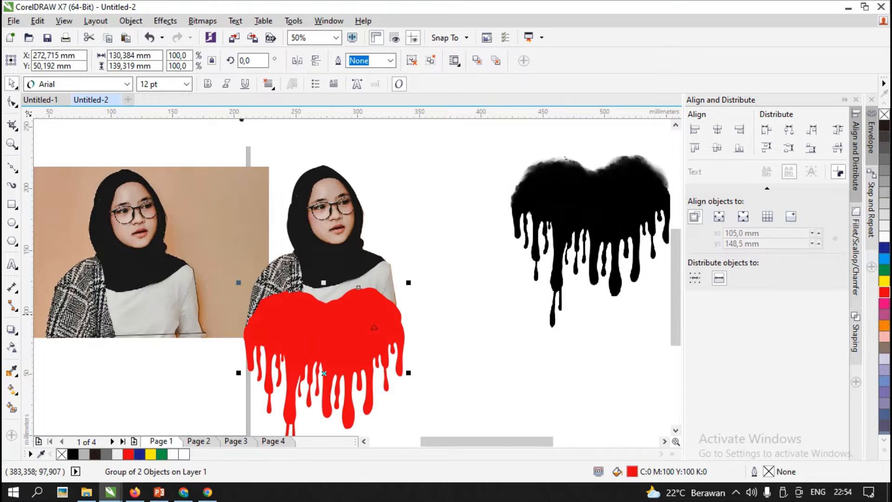
Try moving the person cutout to the right, away from the red drip shape, and undo the move.
{"action": "left_click", "coordinate": [347, 247]}
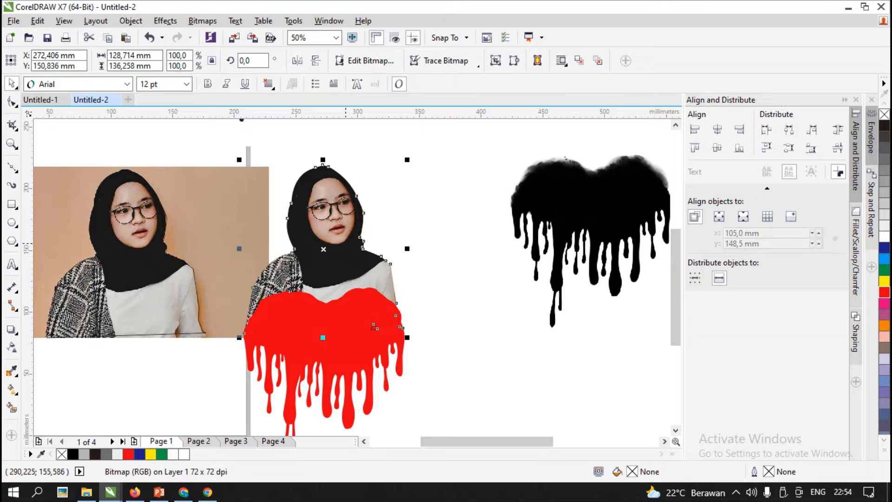
{"action": "left_click_drag", "start_coordinate": [346, 242], "coordinate": [418, 234]}
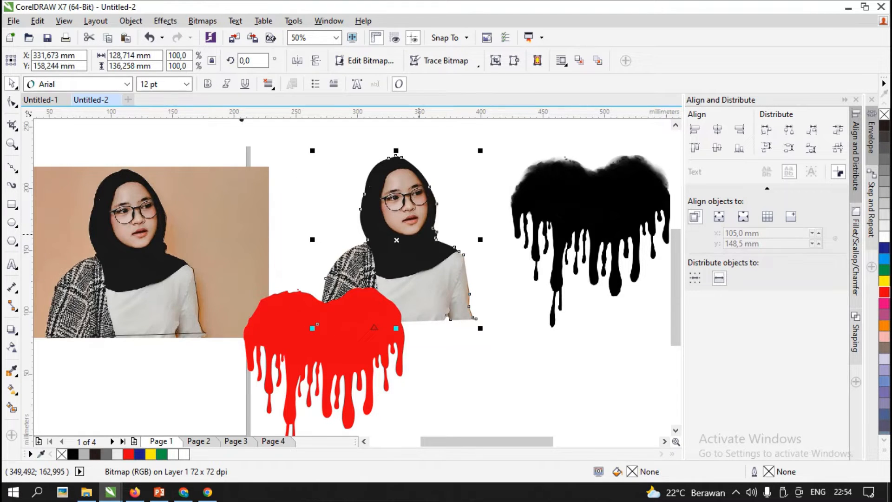
{"action": "key", "text": "ctrl+z"}
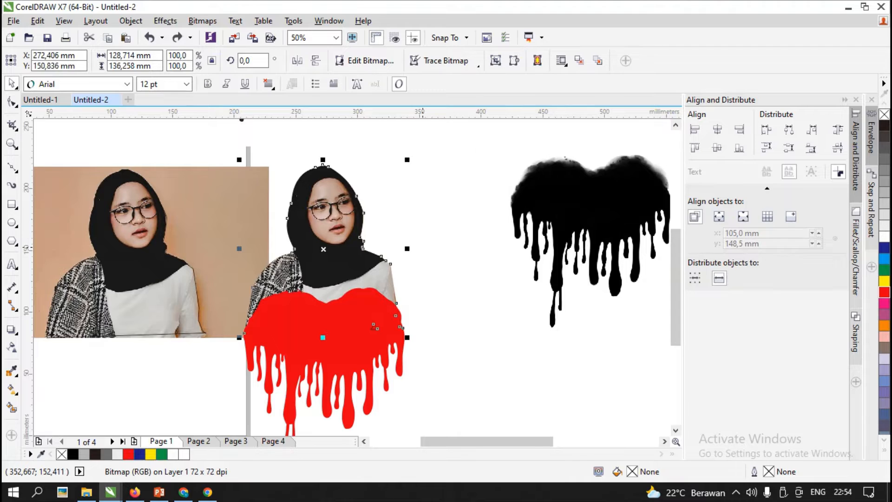
{"action": "left_click", "coordinate": [361, 249]}
{"action": "key", "text": "Escape"}
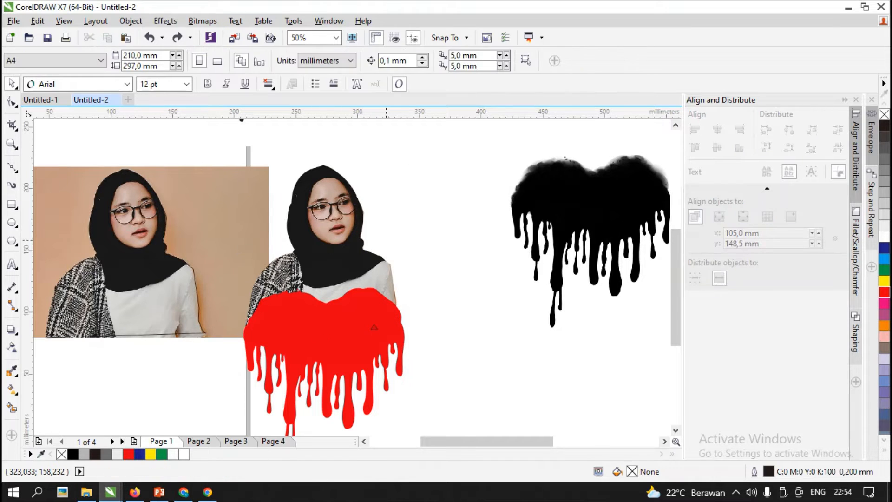
Try lowering the person cutout slightly and placing it inside the red drip shape with PowerClip, and undo both changes.
{"action": "left_click", "coordinate": [374, 326]}
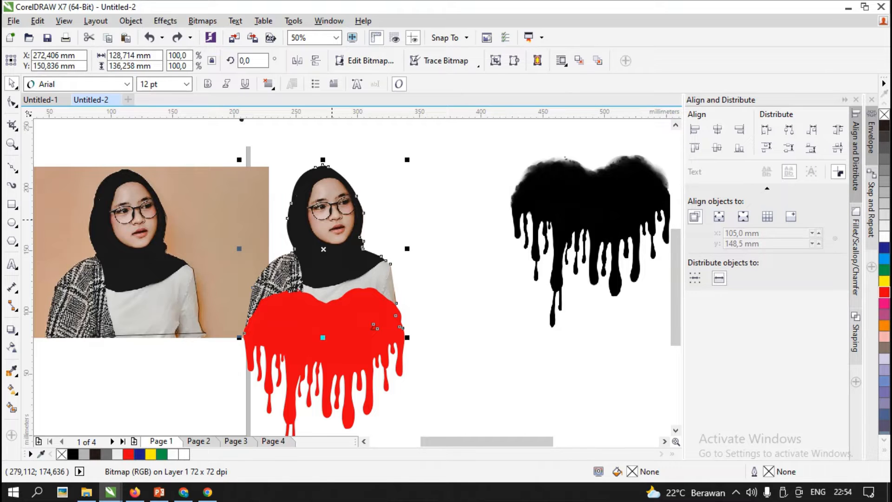
{"action": "left_click_drag", "start_coordinate": [374, 326], "coordinate": [374, 339]}
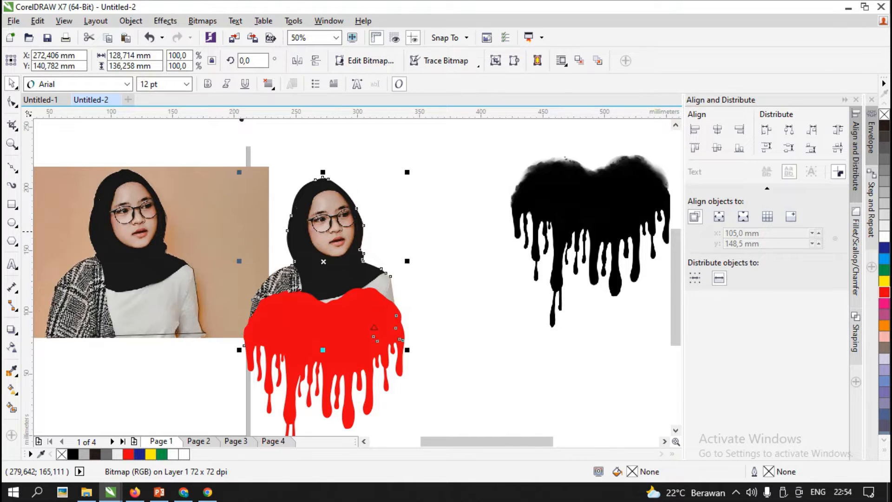
{"action": "right_click", "coordinate": [317, 260]}
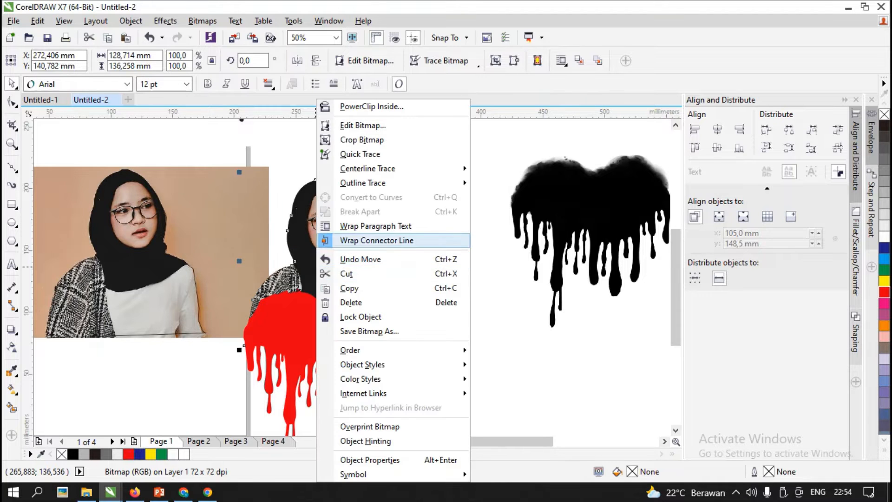
{"action": "left_click", "coordinate": [372, 107]}
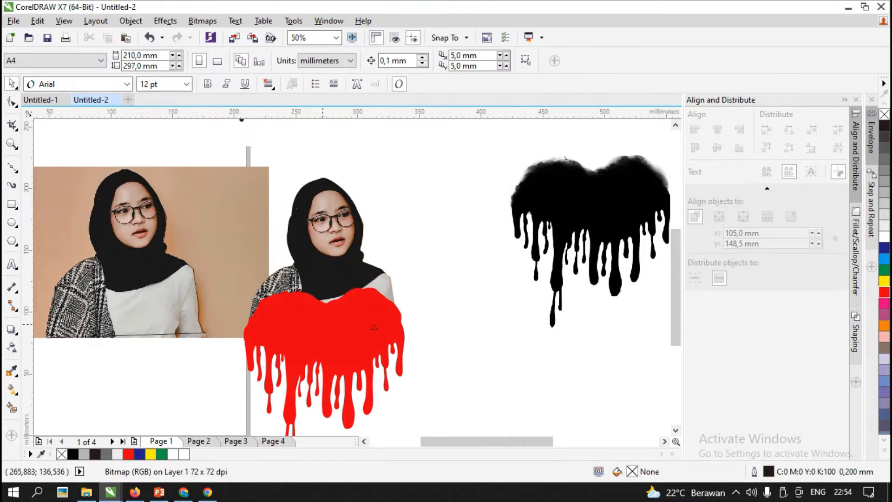
{"action": "left_click", "coordinate": [374, 327]}
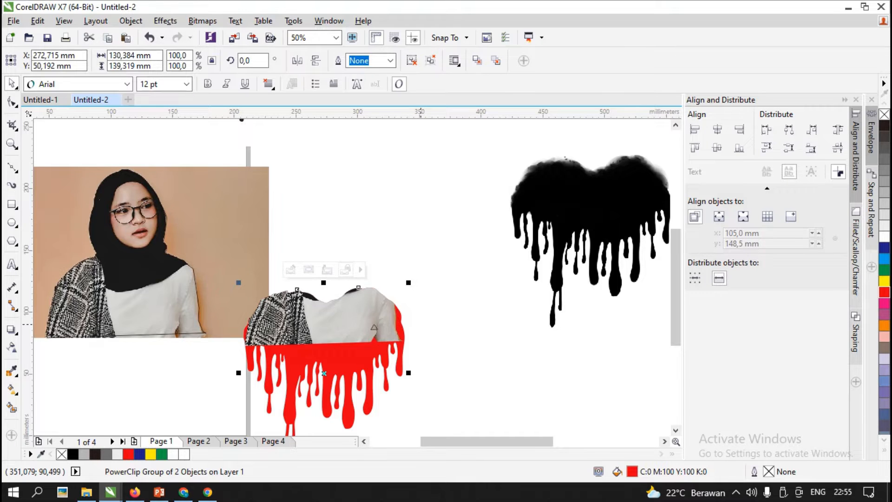
{"action": "key", "text": "ctrl+z"}
{"action": "key", "text": "ctrl+z"}
{"action": "left_click", "coordinate": [420, 324]}
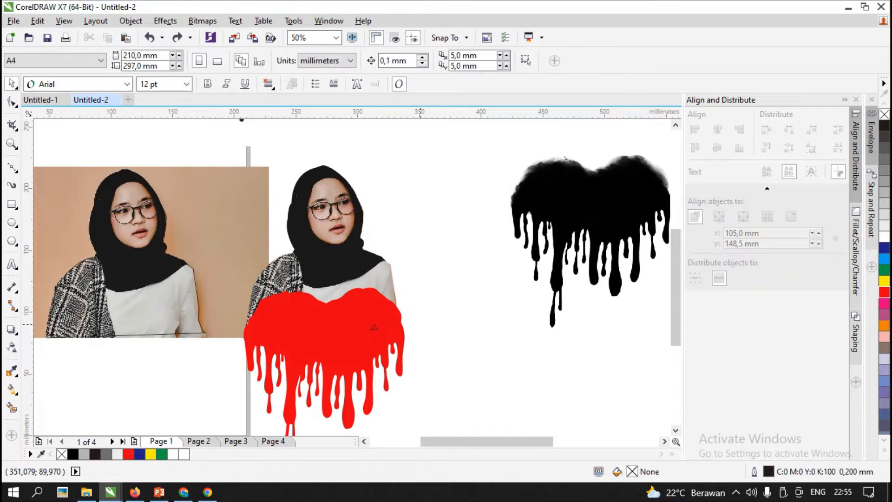
Send the red drip shape behind the person cutout and move the original photo left, away from the cutout.
{"action": "left_click", "coordinate": [338, 318]}
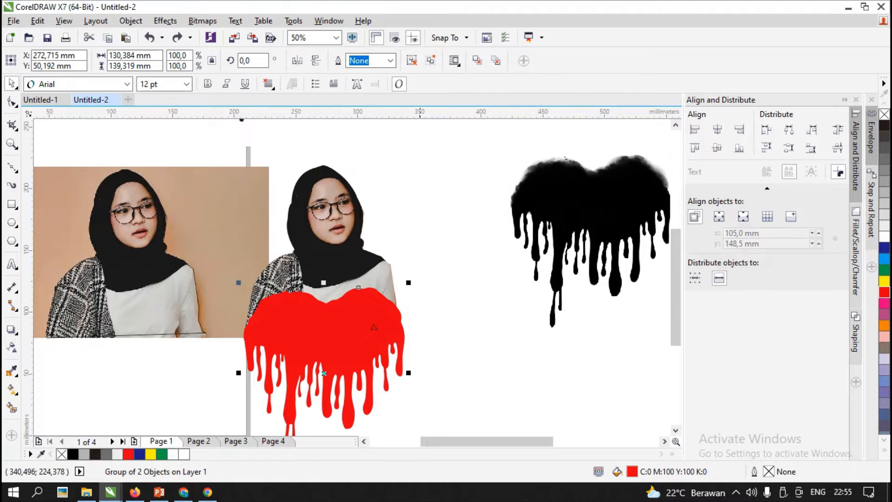
{"action": "left_click", "coordinate": [496, 60]}
{"action": "left_click", "coordinate": [472, 328]}
{"action": "left_click_drag", "start_coordinate": [218, 294], "coordinate": [183, 286]}
Scale the red drip shape to about 118 by 126 mm to fit the cutout's lower edge and bring it to the front.
{"action": "mouse_move", "coordinate": [328, 367]}
{"action": "left_mouse_down"}
{"action": "mouse_move", "coordinate": [324, 353]}
{"action": "mouse_move", "coordinate": [324, 364]}
{"action": "left_mouse_up"}
{"action": "left_click_drag", "start_coordinate": [410, 274], "coordinate": [407, 282]}
{"action": "left_click_drag", "start_coordinate": [358, 347], "coordinate": [353, 351]}
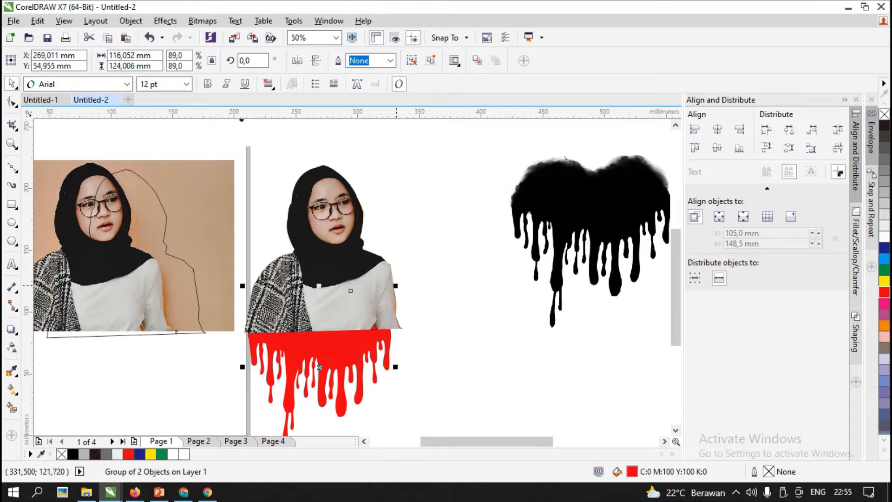
{"action": "left_click_drag", "start_coordinate": [395, 286], "coordinate": [398, 283]}
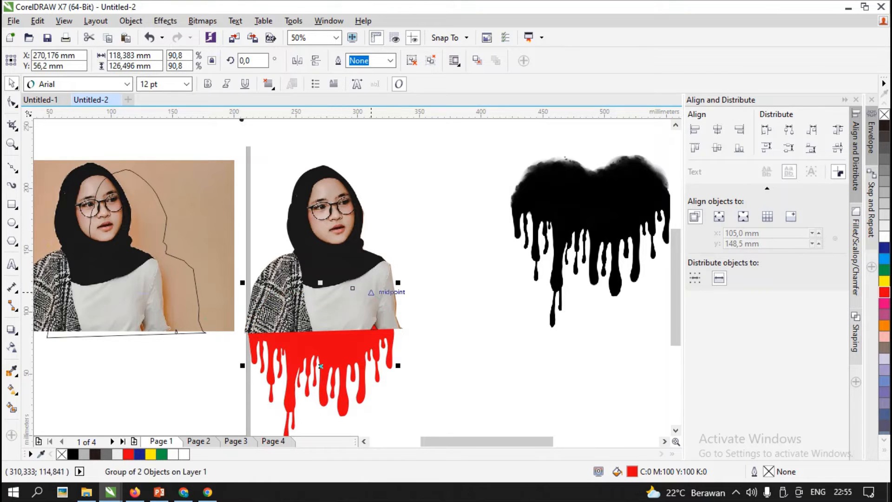
{"action": "left_click", "coordinate": [477, 61]}
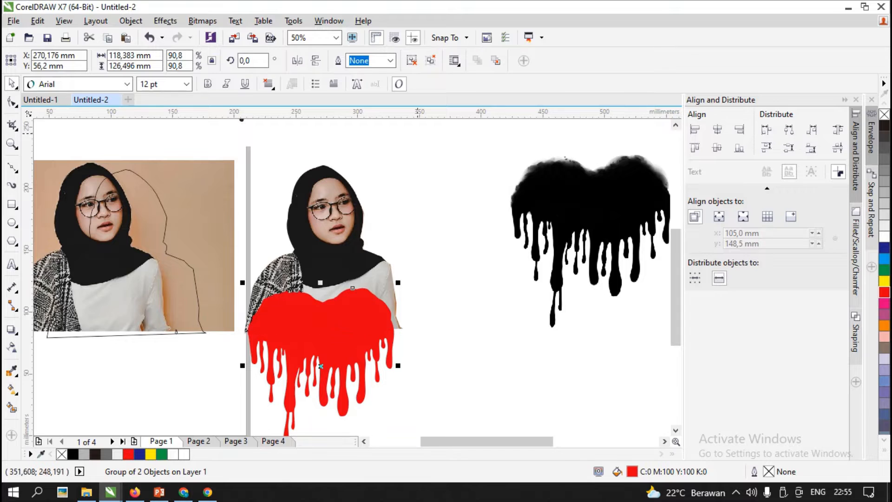
Try to intersect the red drip shape with the person cutout, move the resulting piece, and undo the attempt.
{"action": "left_click", "coordinate": [325, 234], "text": "shift"}
{"action": "left_click", "coordinate": [399, 60]}
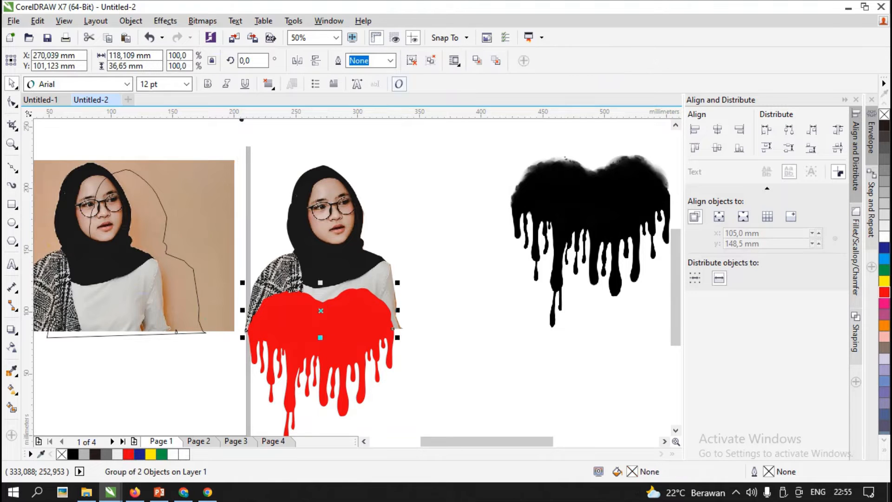
{"action": "left_click_drag", "start_coordinate": [393, 328], "coordinate": [408, 360]}
{"action": "key", "text": "ctrl+z"}
{"action": "key", "text": "ctrl+z"}
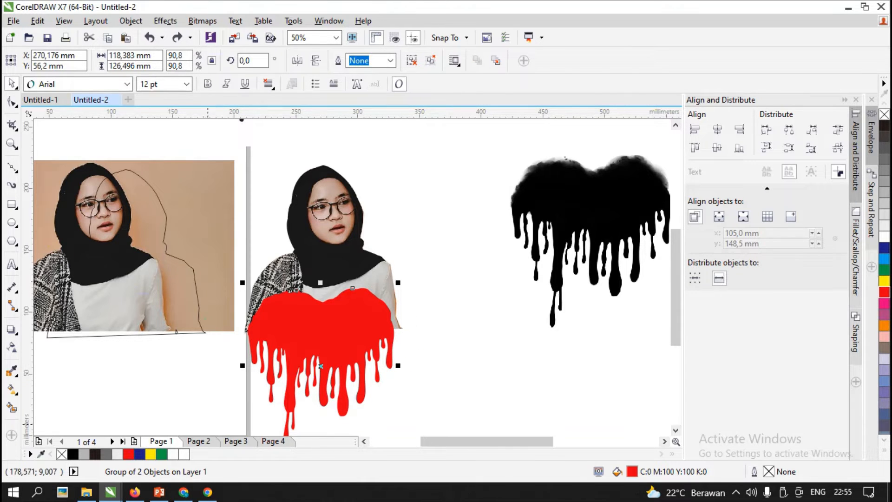
Switch to the Dripping Effect tutorial in the browser and find the part between 2:49 and 3:17 where drips are added to the cutout.
{"action": "left_click", "coordinate": [183, 491]}
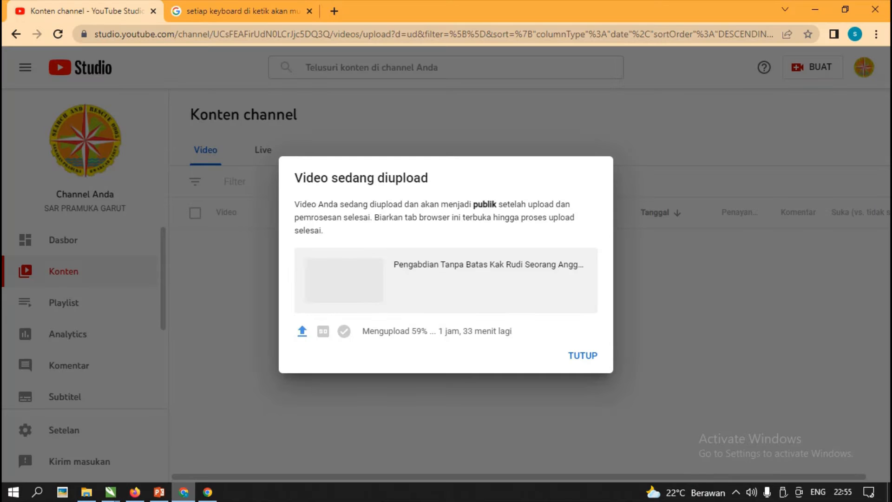
{"action": "left_click", "coordinate": [208, 492]}
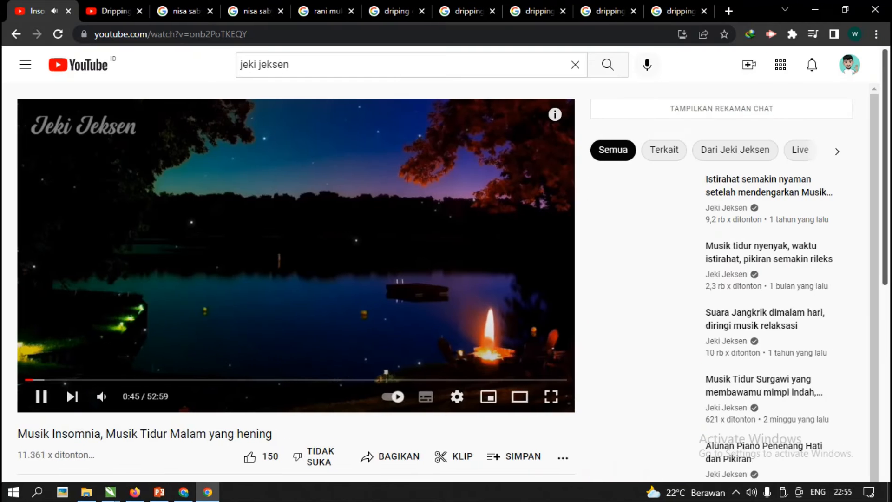
{"action": "left_click", "coordinate": [114, 11]}
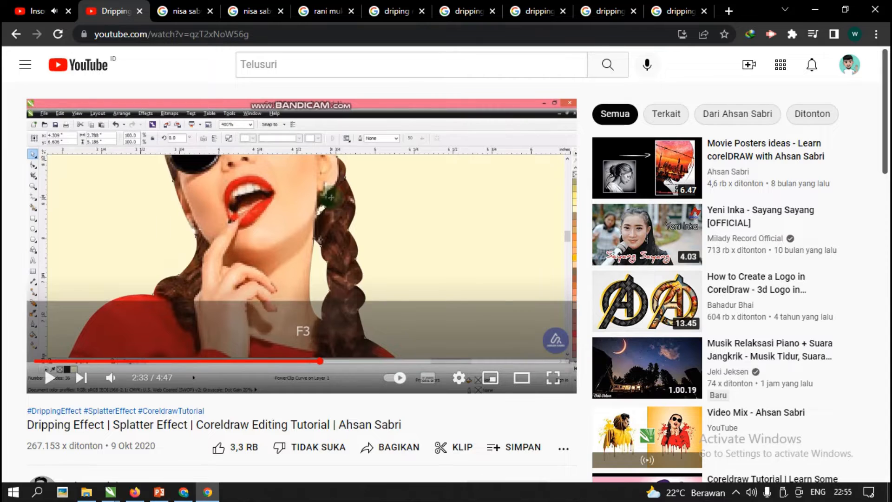
{"action": "left_click", "coordinate": [380, 362]}
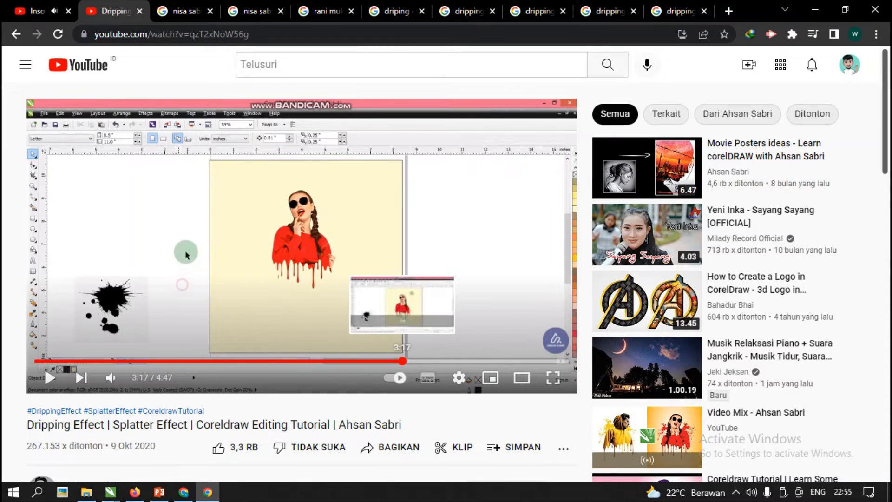
{"action": "left_click_drag", "start_coordinate": [402, 361], "coordinate": [379, 361]}
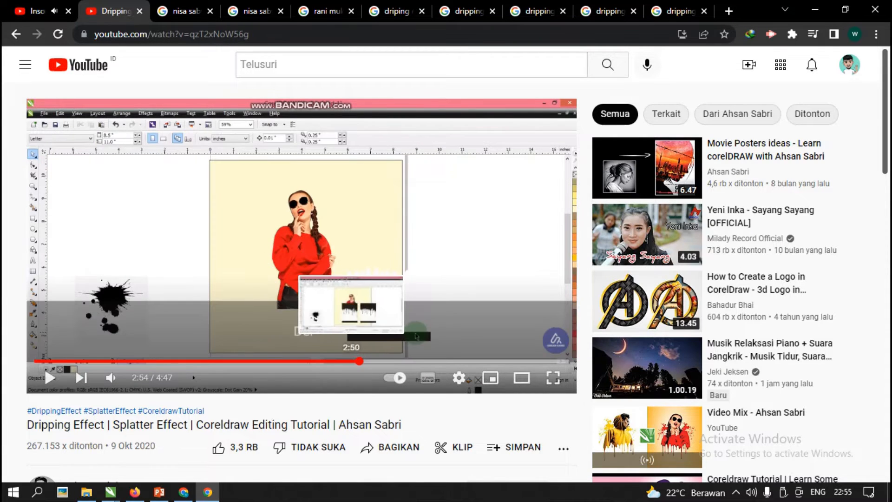
{"action": "left_click", "coordinate": [350, 361]}
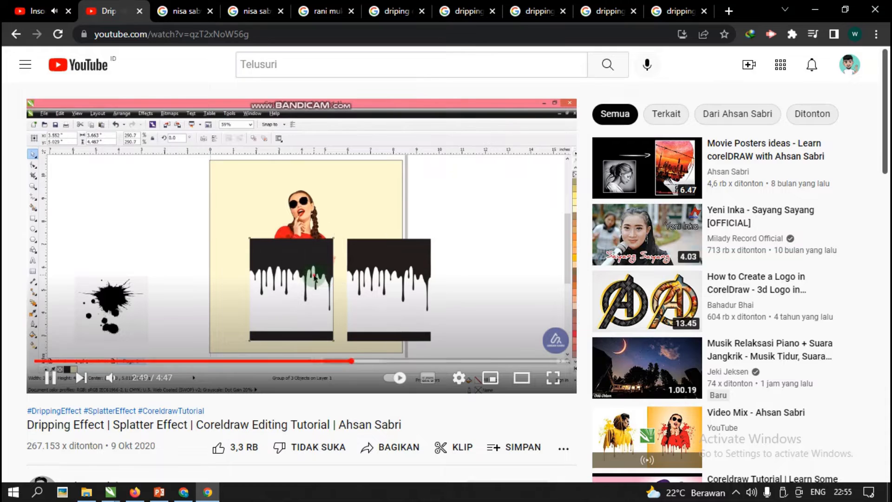
{"action": "left_click", "coordinate": [369, 361]}
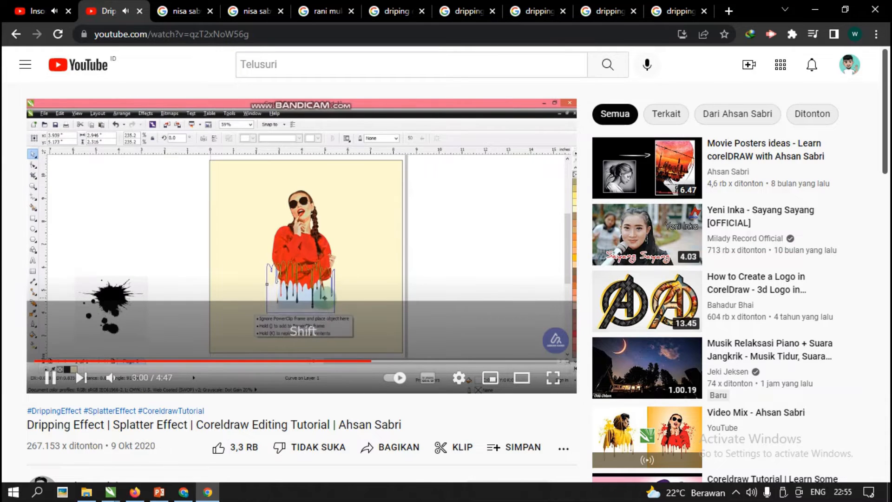
Mute the tutorial and replay the section around 3:00, pausing at 3:02 to examine how the drip shape overlaps the cutout.
{"action": "left_click", "coordinate": [110, 377]}
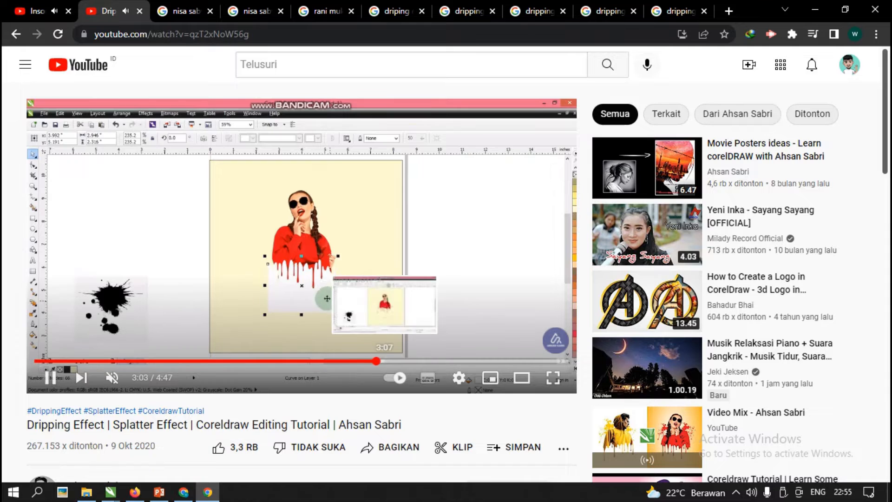
{"action": "left_click", "coordinate": [386, 361]}
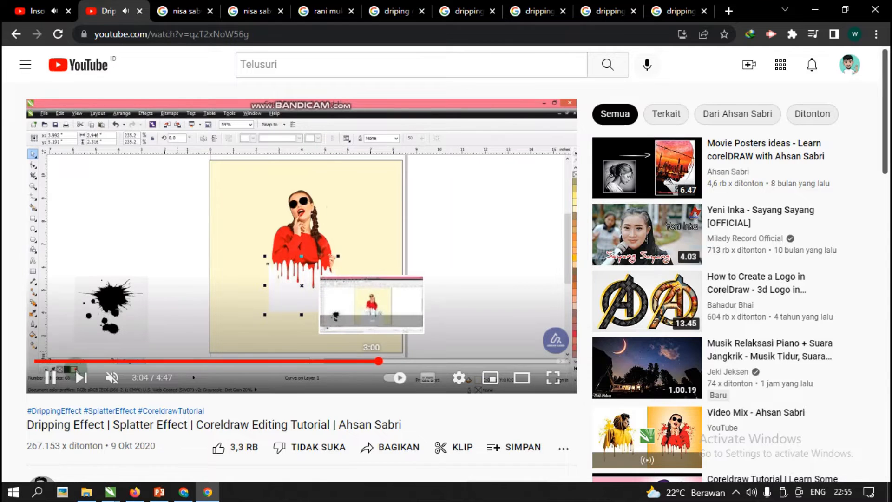
{"action": "left_click", "coordinate": [369, 361]}
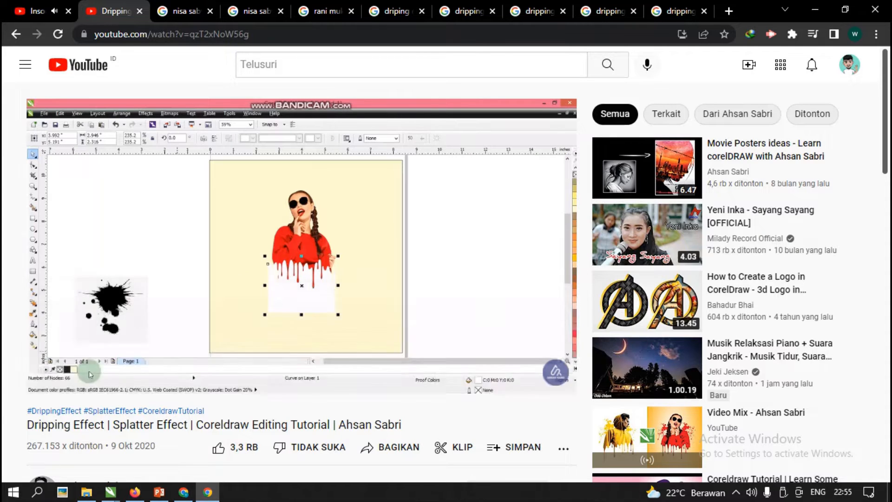
{"action": "left_click", "coordinate": [358, 361]}
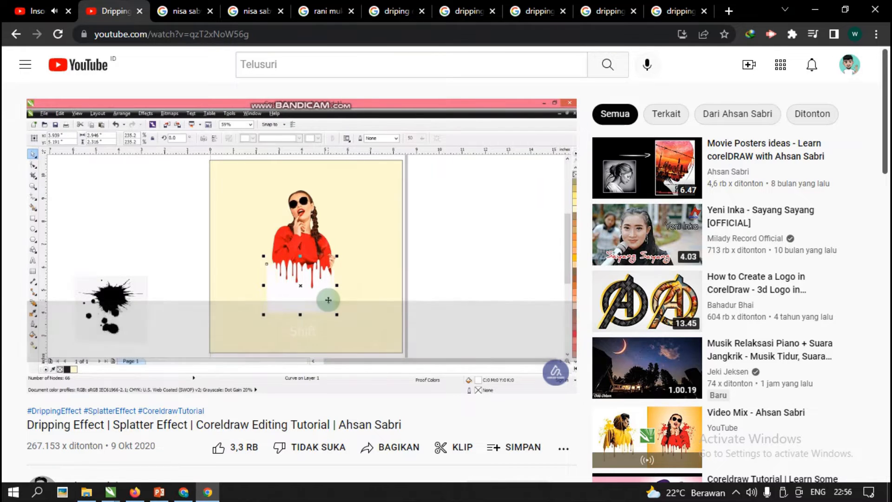
{"action": "key", "text": "space"}
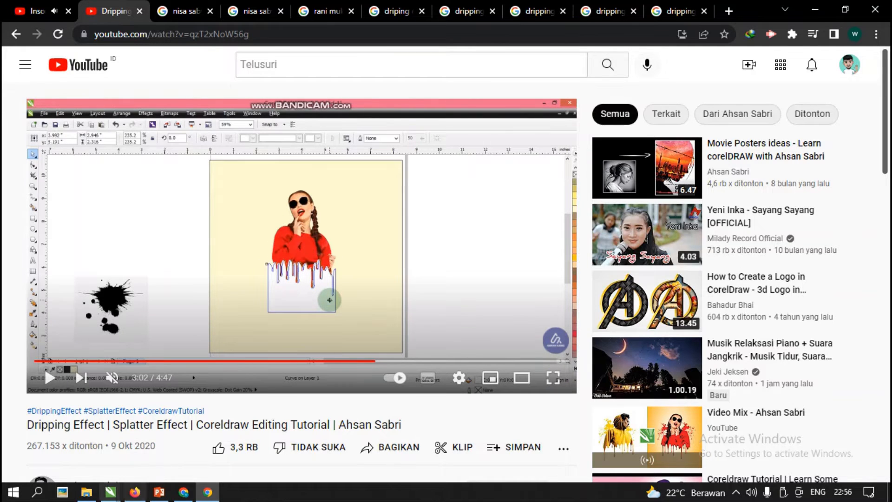
Return to CorelDRAW's Untitled-2 document, try the red drip shape mirrored vertically over the cutout, and mirror it back upright.
{"action": "mouse_move", "coordinate": [111, 492]}
{"action": "left_click", "coordinate": [216, 434]}
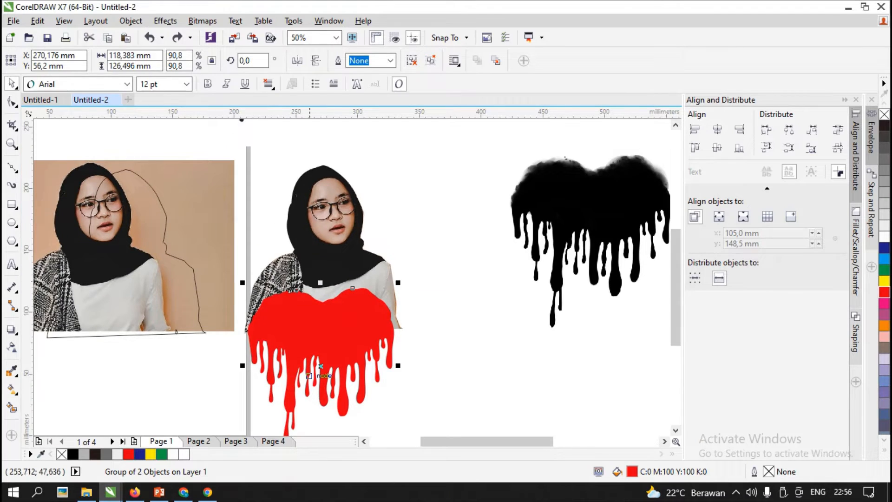
{"action": "left_click", "coordinate": [321, 367]}
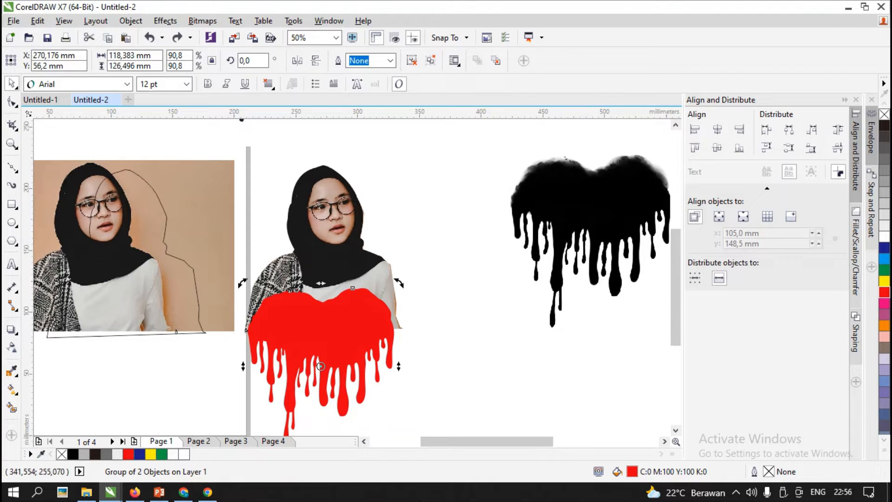
{"action": "left_click", "coordinate": [316, 61]}
{"action": "left_click_drag", "start_coordinate": [360, 400], "coordinate": [356, 362]}
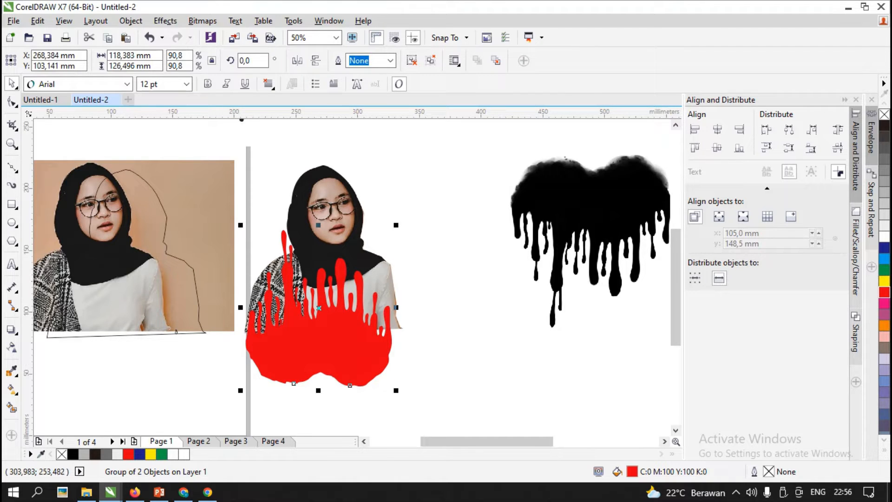
{"action": "left_click", "coordinate": [316, 61]}
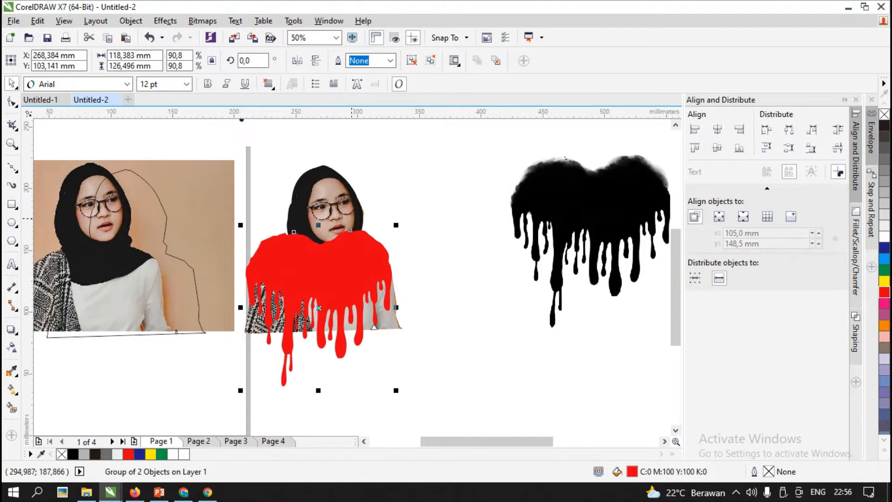
Scale the red drip shape to about 111 by 119 mm and position it over the cutout's torso.
{"action": "left_click_drag", "start_coordinate": [347, 249], "coordinate": [356, 286]}
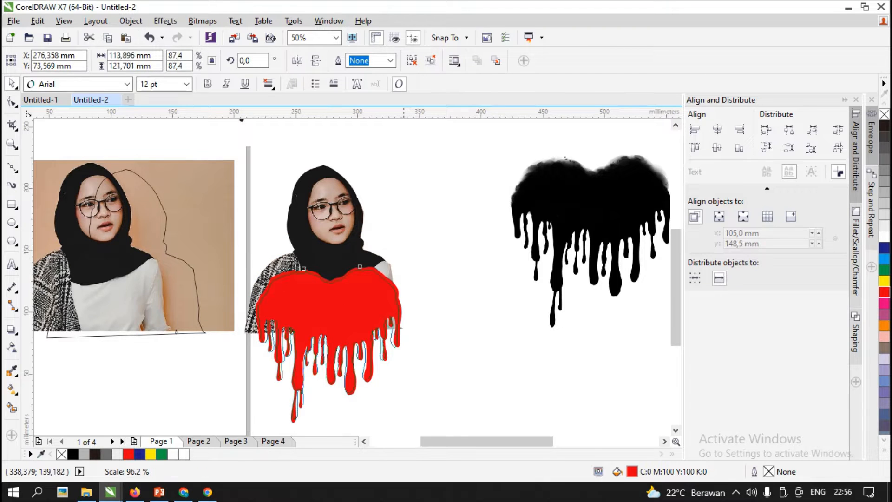
{"action": "mouse_move", "coordinate": [406, 261]}
{"action": "left_mouse_down"}
{"action": "mouse_move", "coordinate": [370, 291]}
{"action": "mouse_move", "coordinate": [401, 263]}
{"action": "left_mouse_up"}
{"action": "left_click_drag", "start_coordinate": [361, 306], "coordinate": [360, 287]}
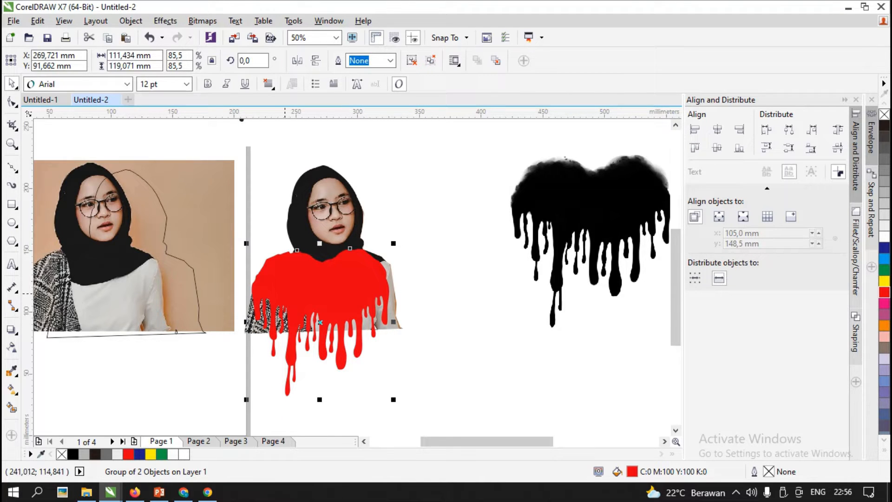
Draw a rectangle about 152 by 106 mm below the cutout and move the red drip shape down so its drips overlap it.
{"action": "left_click", "coordinate": [11, 204]}
{"action": "scroll", "coordinate": [144, 215], "scroll_direction": "down", "scroll_amount": 1}
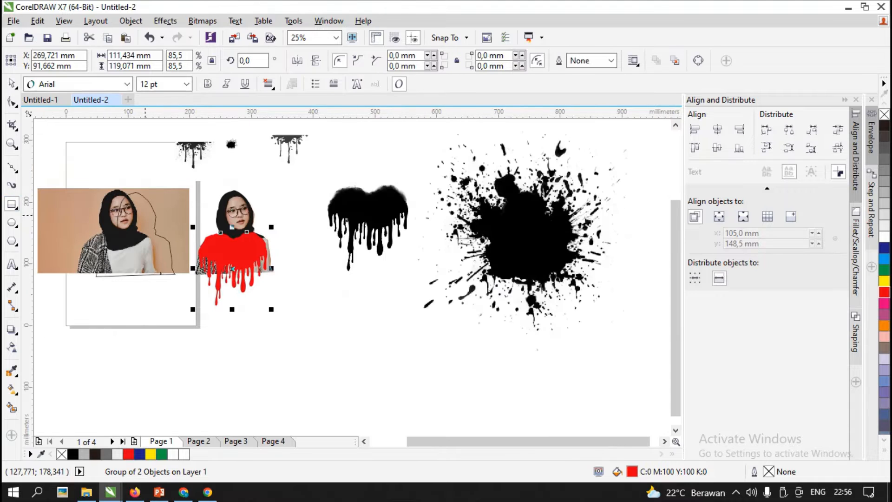
{"action": "left_click_drag", "start_coordinate": [192, 316], "coordinate": [285, 382]}
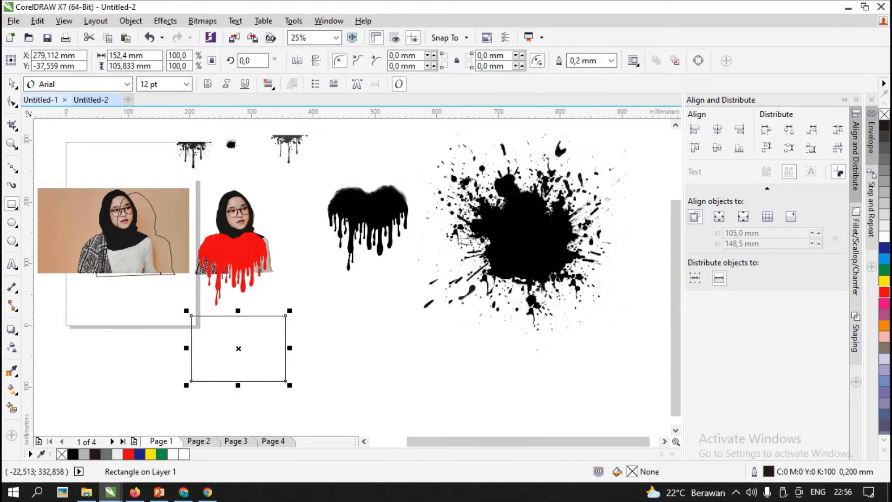
{"action": "left_click", "coordinate": [11, 83]}
{"action": "left_click_drag", "start_coordinate": [233, 269], "coordinate": [237, 326]}
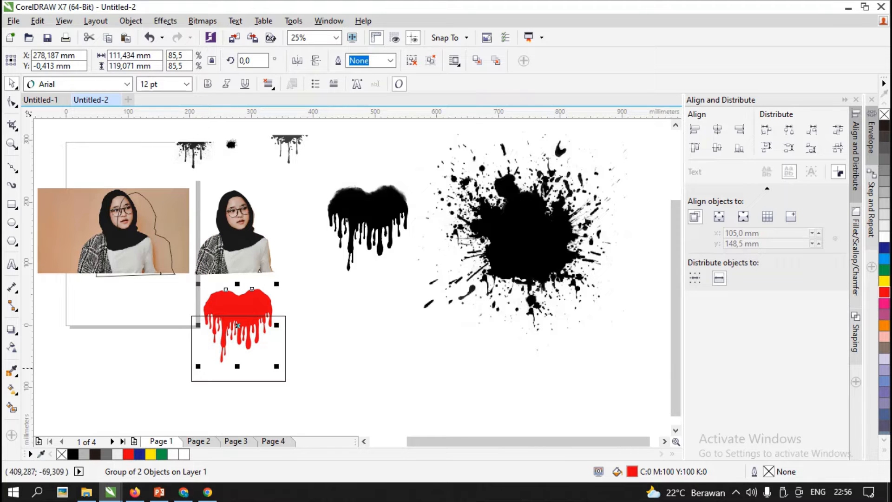
Intersect the red drip shape with the rectangle to get a flat-topped drip piece.
{"action": "left_click", "coordinate": [285, 380], "text": "shift"}
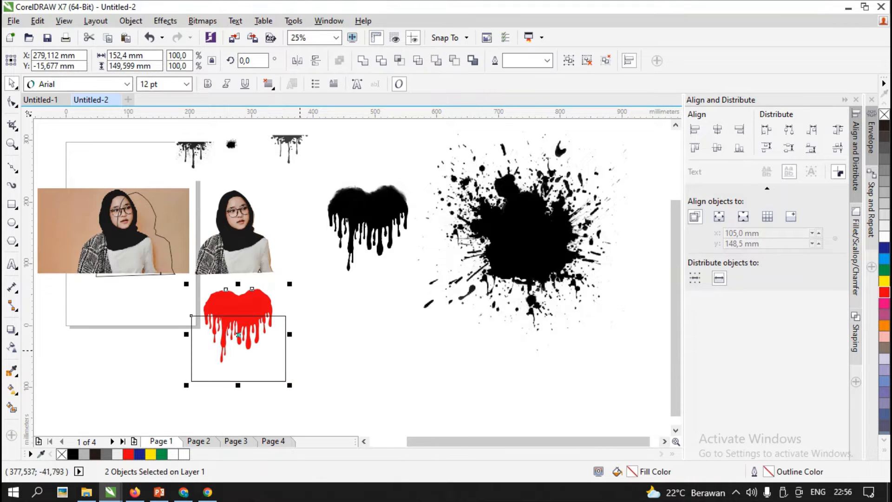
{"action": "left_click", "coordinate": [313, 353]}
{"action": "left_click", "coordinate": [277, 381]}
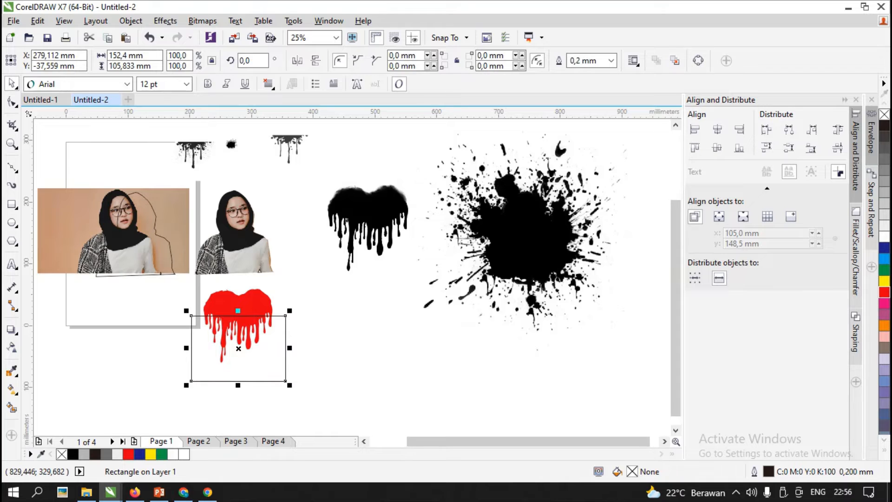
{"action": "left_click", "coordinate": [331, 328]}
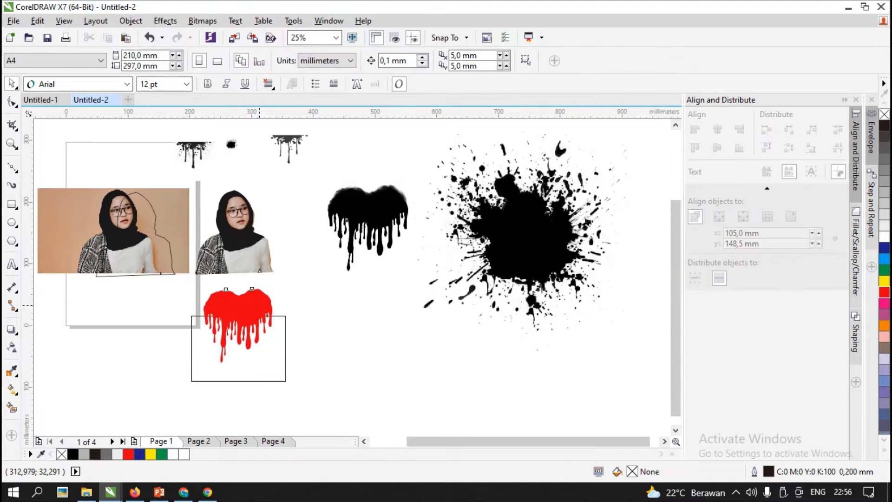
{"action": "left_click", "coordinate": [259, 296]}
{"action": "left_click", "coordinate": [285, 335], "text": "shift"}
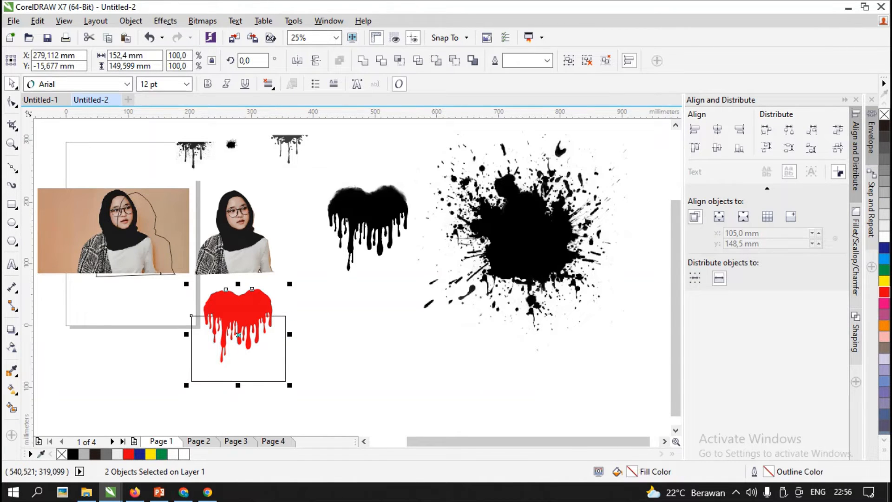
Move the red drip shape away from the intersected piece and delete the rectangle.
{"action": "left_click_drag", "start_coordinate": [239, 334], "coordinate": [372, 360]}
{"action": "left_click", "coordinate": [271, 302]}
{"action": "left_click_drag", "start_coordinate": [285, 329], "coordinate": [286, 316]}
{"action": "key", "text": "Delete"}
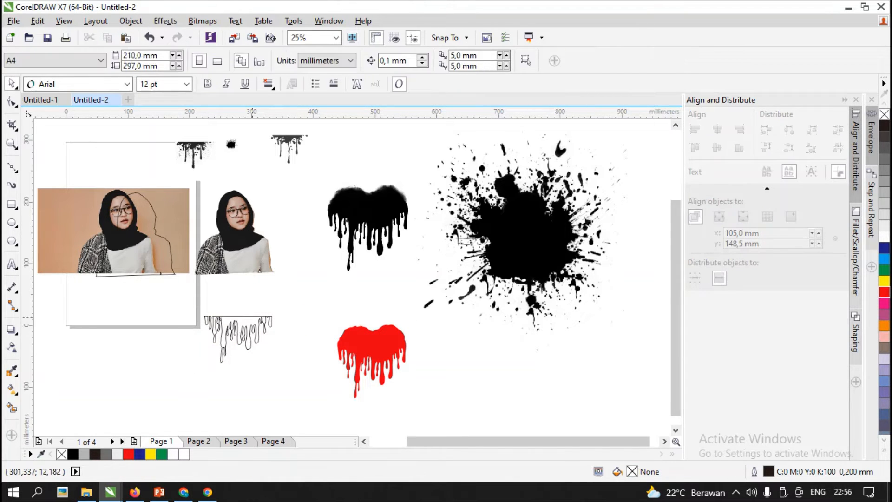
Move the flat-topped drip piece up onto the cutout's lower body and fill it blue (C:100 M:100 Y:0 K:0).
{"action": "left_click_drag", "start_coordinate": [238, 334], "coordinate": [243, 262]}
{"action": "scroll", "coordinate": [243, 262], "scroll_direction": "up", "scroll_amount": 1}
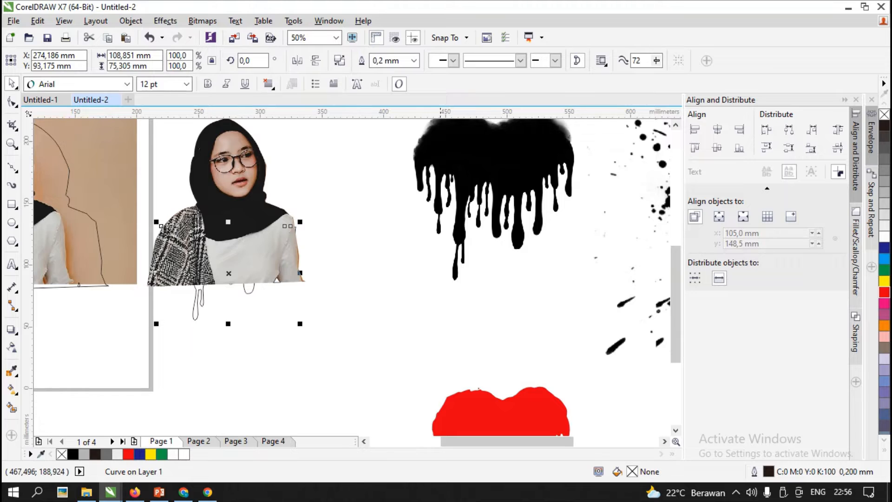
{"action": "left_click", "coordinate": [885, 247]}
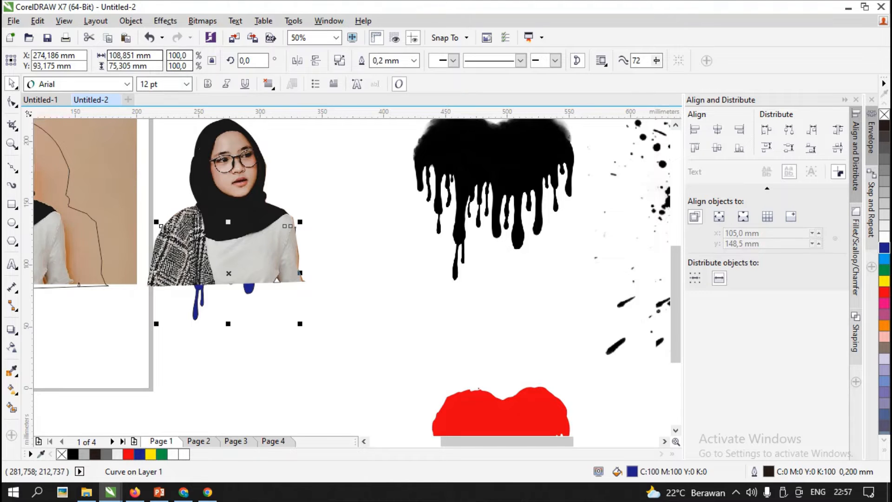
Bring the blue drip piece to the front and move it down about 19 mm toward the cutout's lower edge.
{"action": "right_click", "coordinate": [200, 286]}
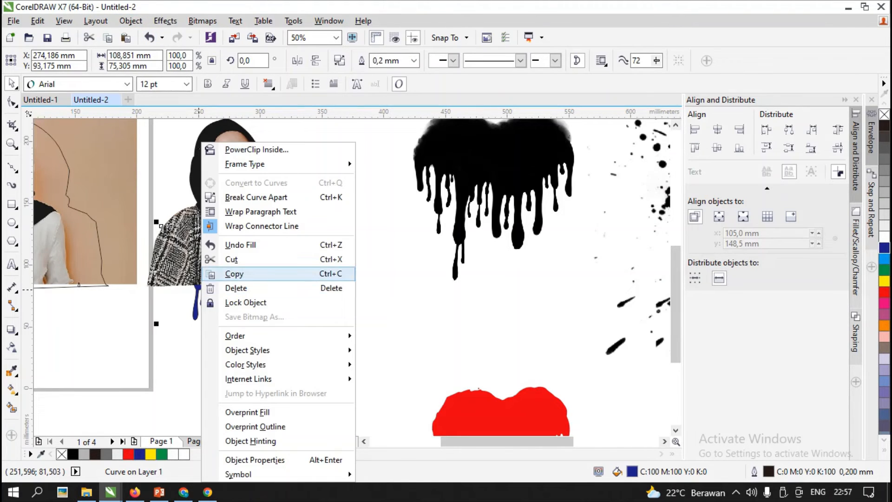
{"action": "mouse_move", "coordinate": [260, 335]}
{"action": "left_click", "coordinate": [407, 336]}
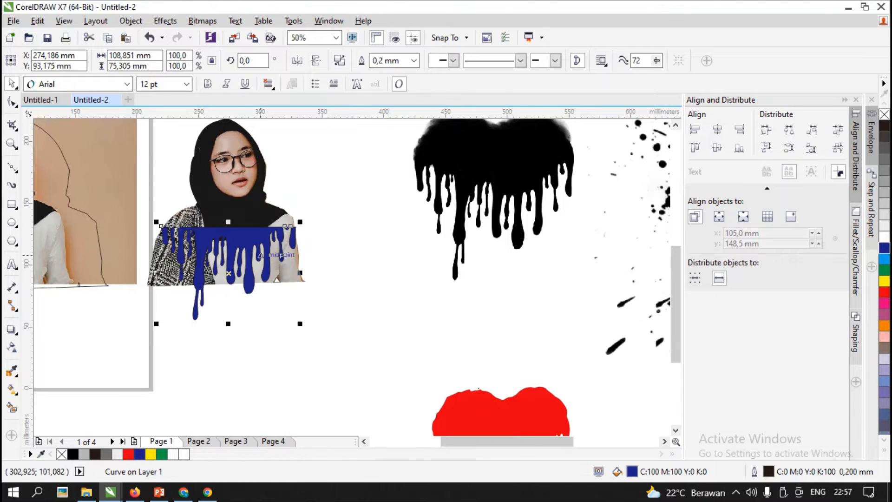
{"action": "left_click_drag", "start_coordinate": [256, 245], "coordinate": [260, 265]}
Try mirroring the blue drip piece vertically, undo the mirroring, and move the piece below the cutout.
{"action": "left_click", "coordinate": [316, 61]}
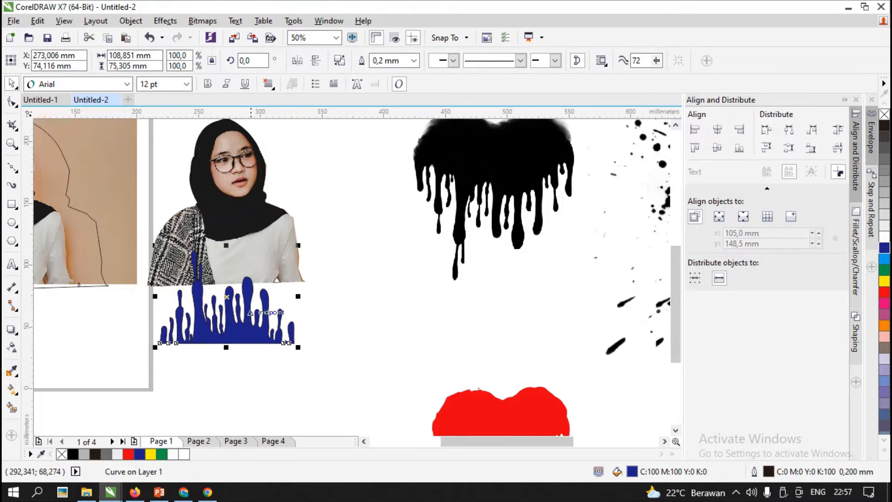
{"action": "key", "text": "ctrl+z"}
{"action": "left_click_drag", "start_coordinate": [239, 293], "coordinate": [234, 335]}
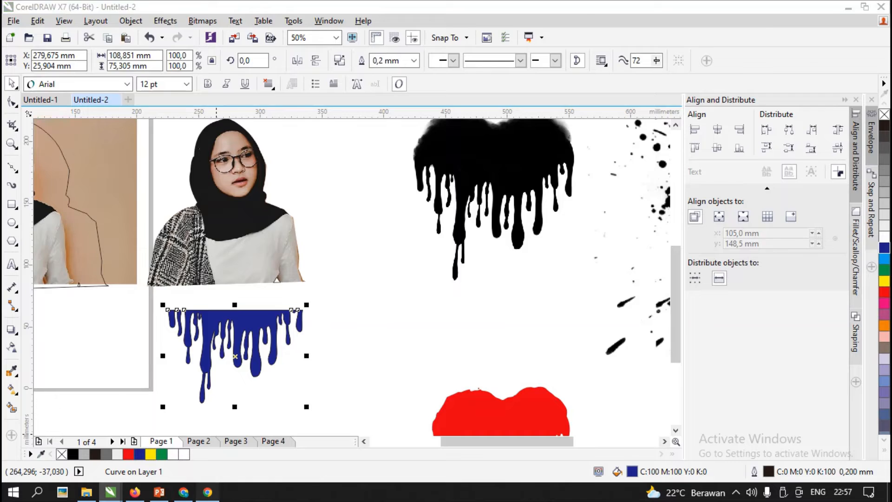
Check the paused tutorial frame in the browser again and return to CorelDRAW's Untitled-2 document.
{"action": "left_click", "coordinate": [207, 491]}
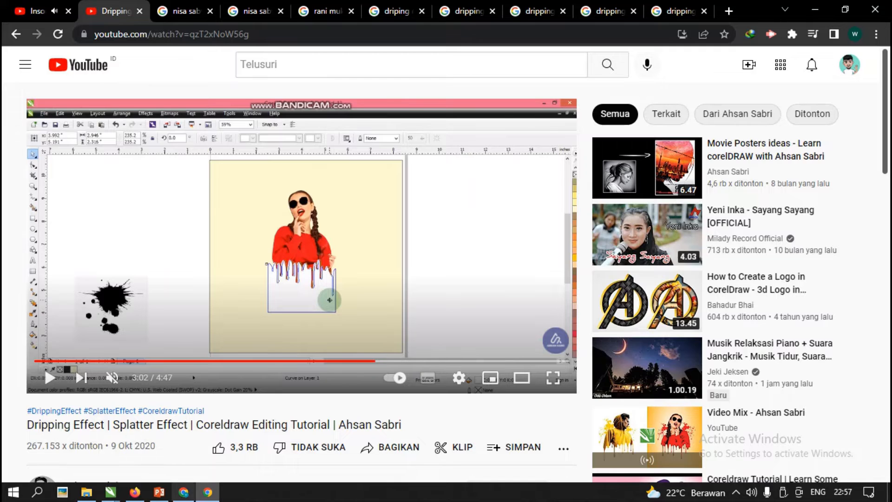
{"action": "left_click", "coordinate": [110, 492]}
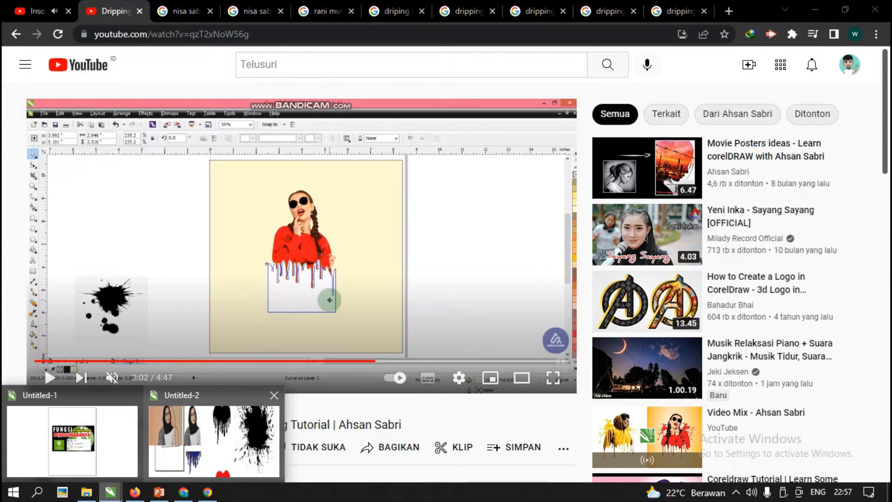
{"action": "left_click", "coordinate": [218, 442]}
Undo the edits to the blue drip piece back to the unfilled drip outlines and rectangle below the cutout.
{"action": "scroll", "coordinate": [269, 334], "scroll_direction": "down", "scroll_amount": 3}
{"action": "key", "text": "ctrl+z"}
{"action": "key", "text": "ctrl+z"}
{"action": "key", "text": "ctrl+z"}
{"action": "key", "text": "ctrl+z"}
{"action": "key", "text": "ctrl+z"}
{"action": "key", "text": "ctrl+z"}
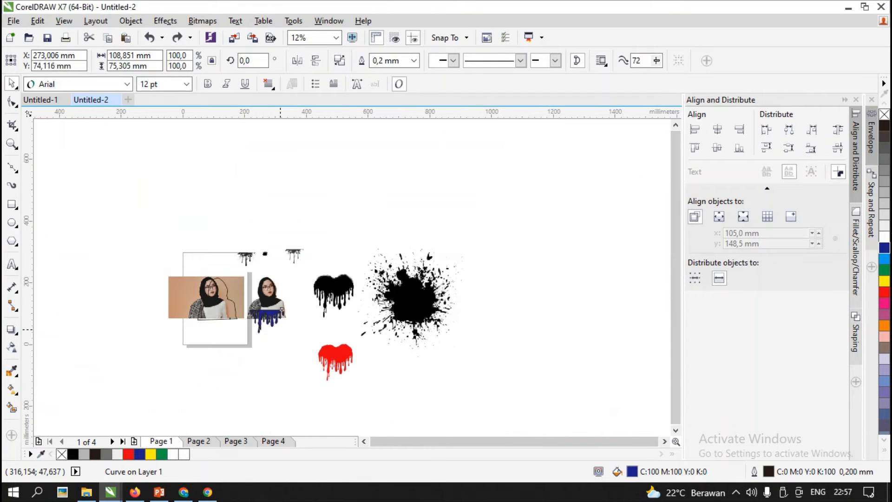
{"action": "key", "text": "ctrl+z"}
{"action": "key", "text": "ctrl+z"}
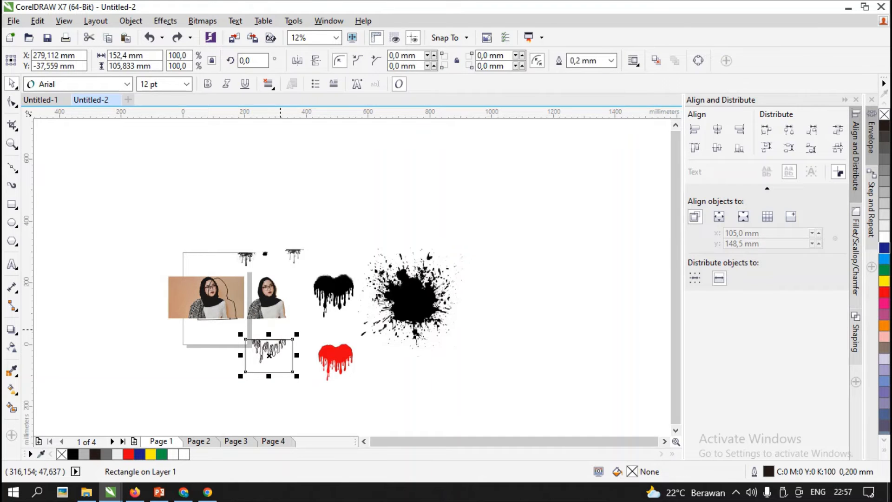
Try moving the red drip heart clear of the drip outlines and shifting the rectangle up around them.
{"action": "left_click_drag", "start_coordinate": [270, 344], "coordinate": [354, 360]}
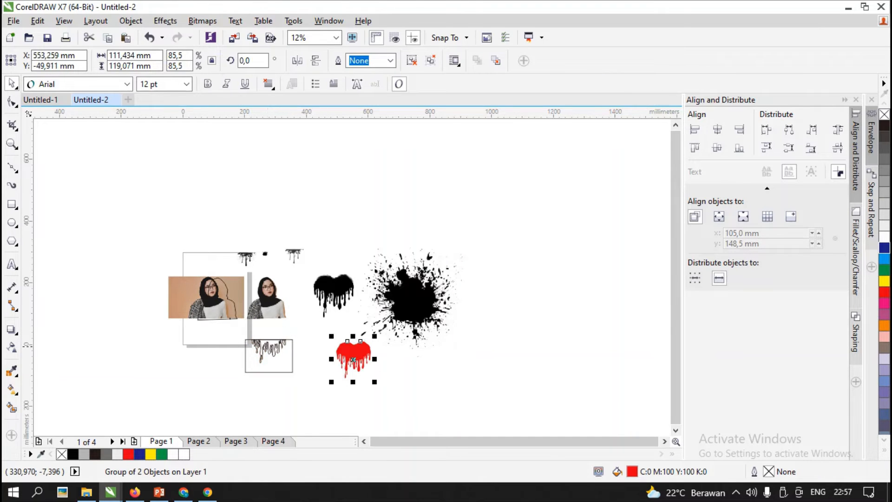
{"action": "scroll", "coordinate": [279, 347], "scroll_direction": "up", "scroll_amount": 4}
{"action": "left_click_drag", "start_coordinate": [273, 317], "coordinate": [316, 299]}
{"action": "left_click_drag", "start_coordinate": [332, 344], "coordinate": [346, 287]}
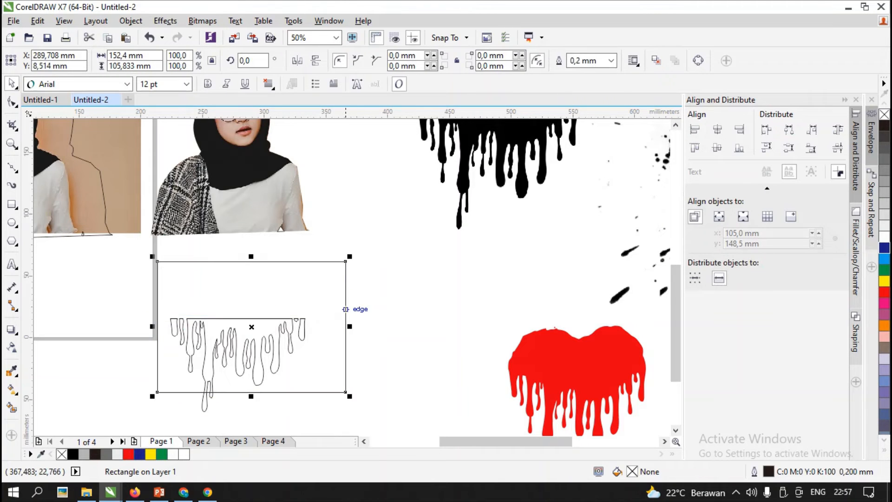
Undo back to the red drip heart overlapping the rectangle, and trim the rectangle with the heart.
{"action": "key", "text": "ctrl+z"}
{"action": "key", "text": "ctrl+z"}
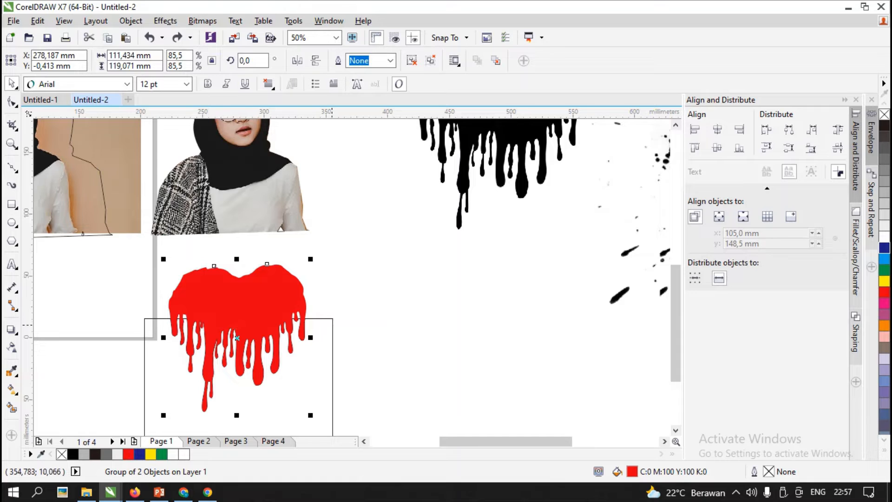
{"action": "left_click", "coordinate": [333, 323], "text": "shift"}
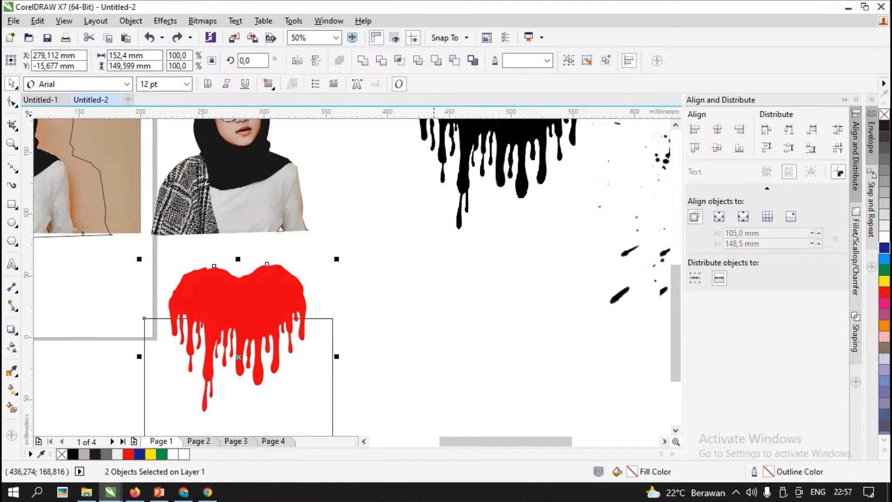
{"action": "left_click", "coordinate": [381, 61]}
Move the red drip heart off the trimmed rectangle into the empty area to its right.
{"action": "left_click", "coordinate": [382, 229]}
{"action": "left_click_drag", "start_coordinate": [280, 302], "coordinate": [450, 289]}
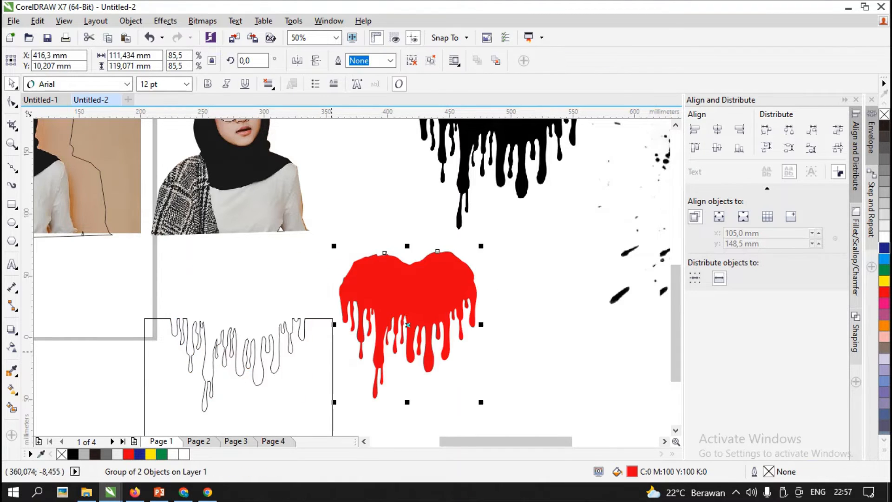
{"action": "left_click_drag", "start_coordinate": [408, 325], "coordinate": [512, 336]}
Move the drip-edged rectangle up onto the woman's cutout over her lower body and bring it to the front.
{"action": "left_click_drag", "start_coordinate": [144, 318], "coordinate": [142, 209]}
{"action": "left_click_drag", "start_coordinate": [329, 237], "coordinate": [323, 201]}
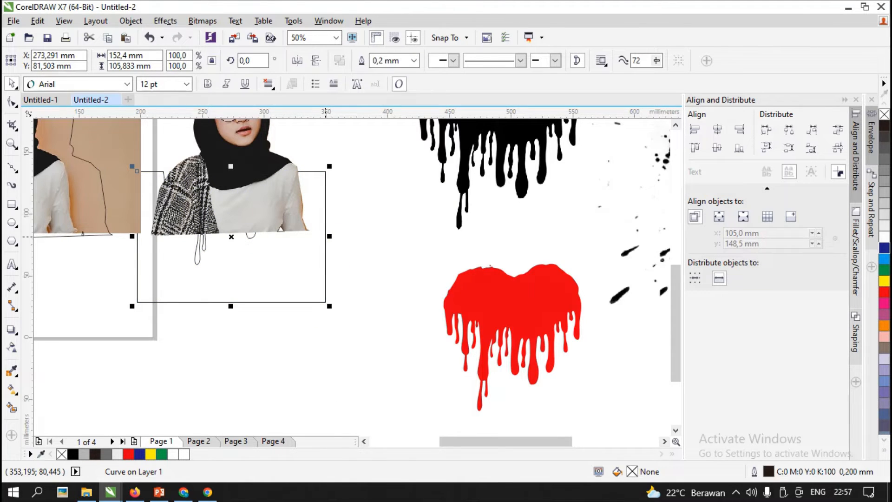
{"action": "right_click", "coordinate": [330, 238]}
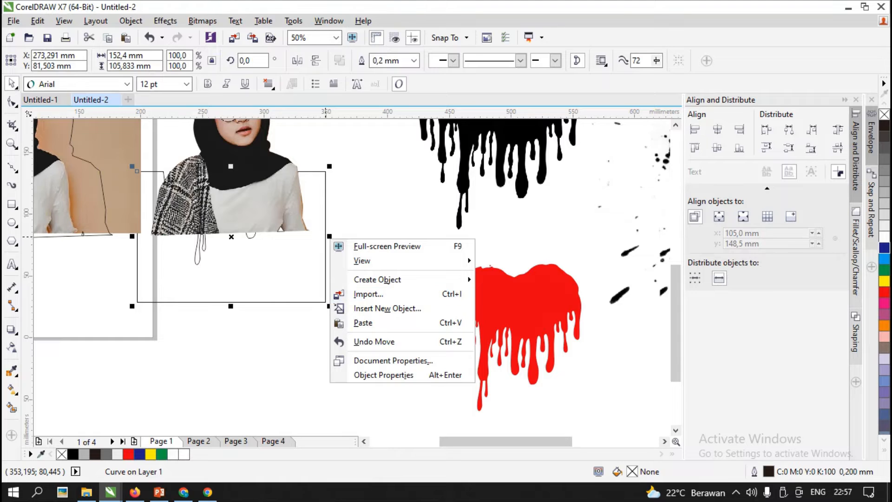
{"action": "left_click", "coordinate": [131, 21]}
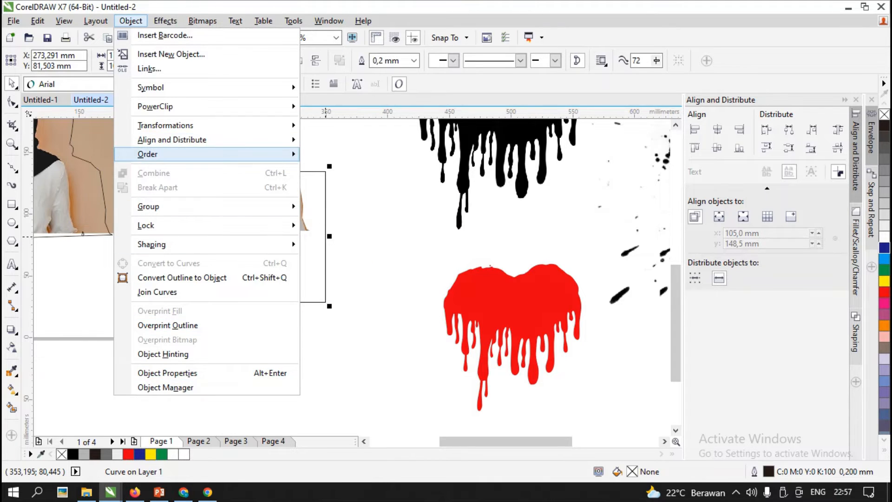
{"action": "mouse_move", "coordinate": [185, 155]}
{"action": "left_click", "coordinate": [338, 155]}
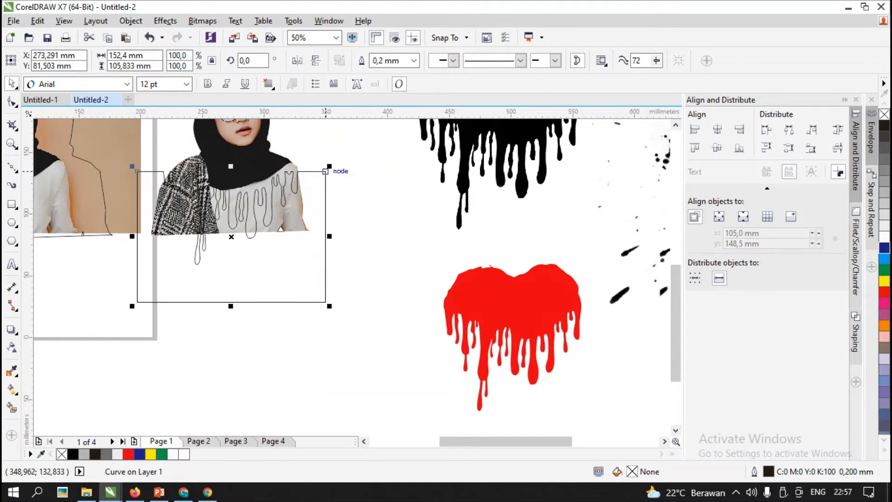
Scale the drip-edged rectangle to 94% and use it to trim the lower body of the woman's cutout.
{"action": "left_click_drag", "start_coordinate": [325, 171], "coordinate": [321, 189]}
{"action": "left_click", "coordinate": [210, 139], "text": "shift"}
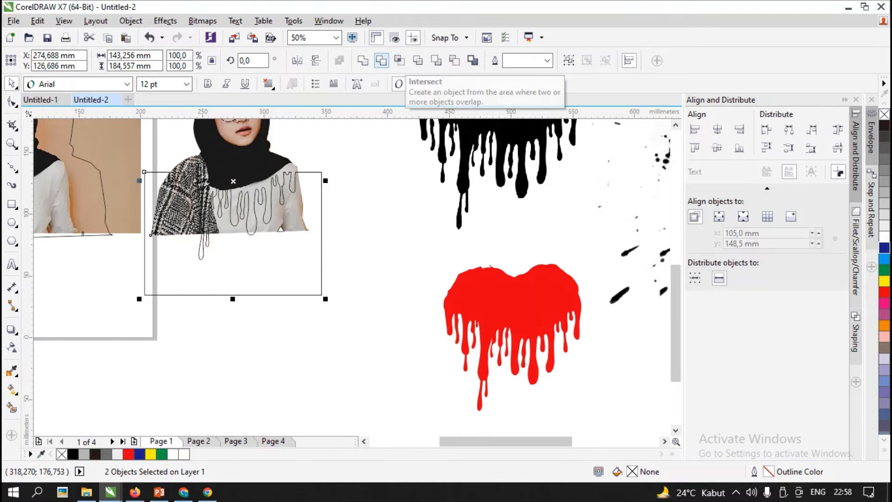
{"action": "left_click", "coordinate": [400, 60]}
{"action": "left_click", "coordinate": [663, 291]}
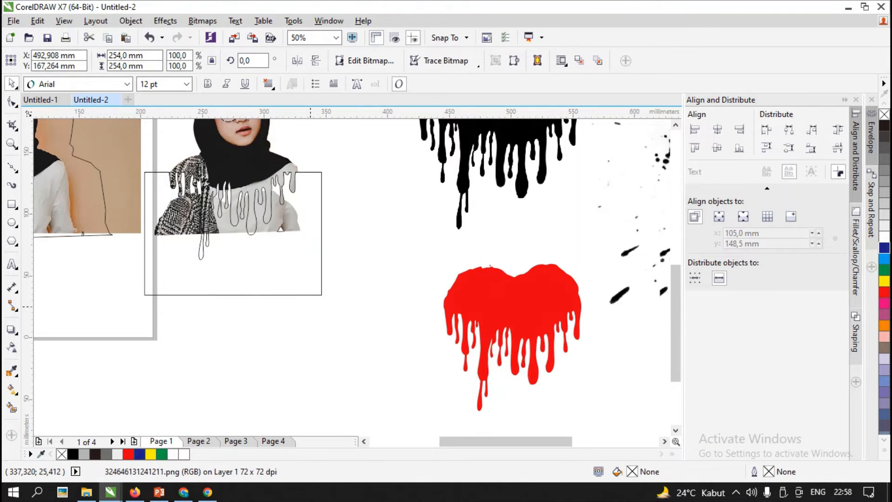
{"action": "key", "text": "Escape"}
Pull the leftover lower-body piece off the cutout and delete it, and move the drip-edged rectangle below the cutout.
{"action": "left_click_drag", "start_coordinate": [312, 224], "coordinate": [313, 292]}
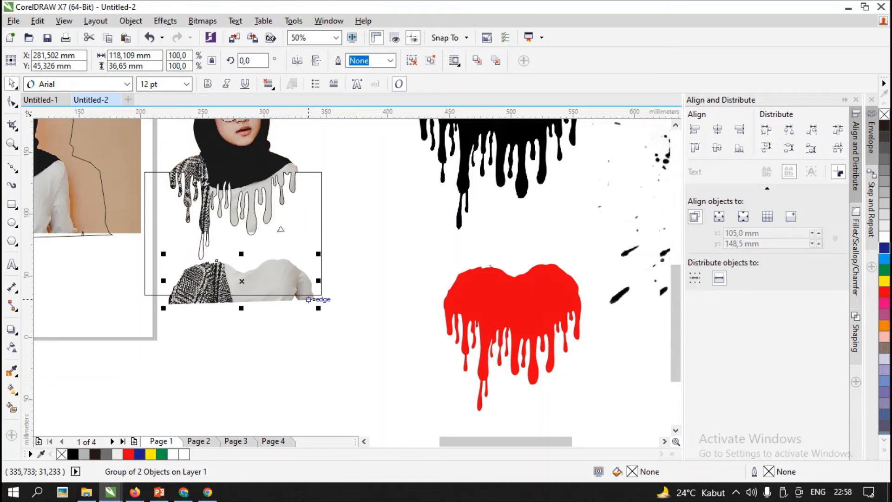
{"action": "key", "text": "Delete"}
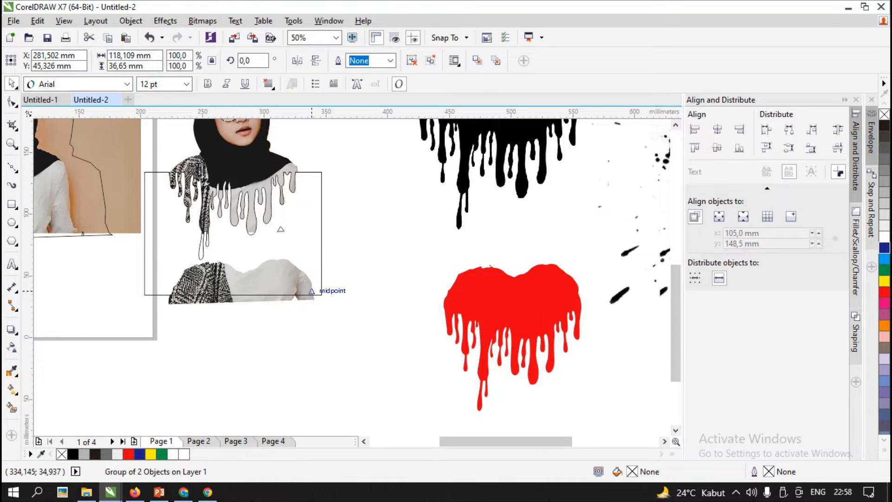
{"action": "key", "text": "Delete"}
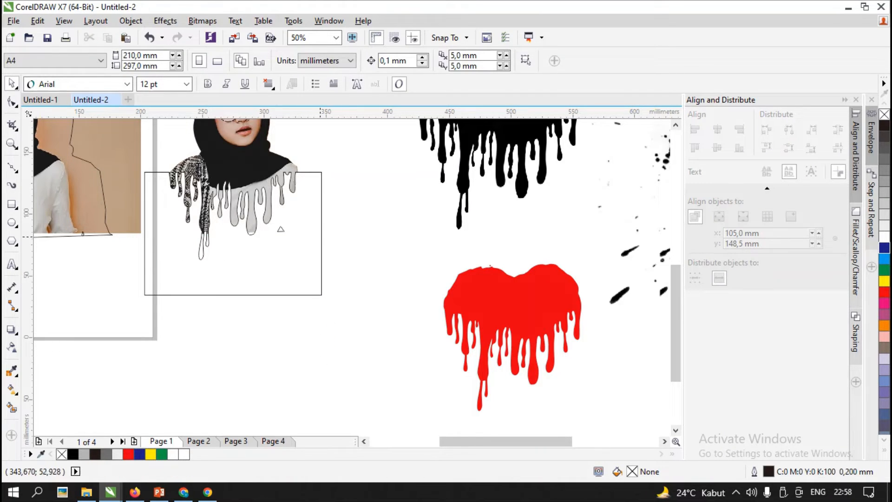
{"action": "left_click_drag", "start_coordinate": [322, 184], "coordinate": [335, 300]}
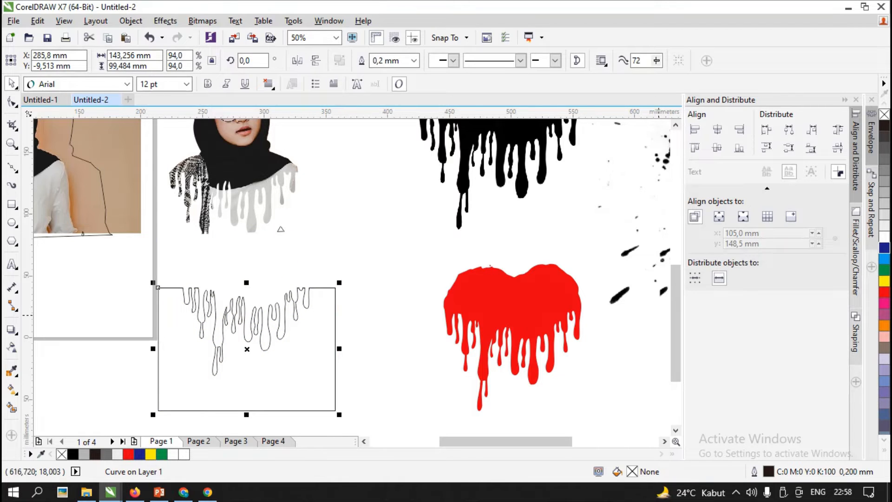
Move the large black splatter image closer to the cutout and vectorize it with a Line art outline trace.
{"action": "left_click_drag", "start_coordinate": [676, 316], "coordinate": [675, 272]}
{"action": "scroll", "coordinate": [447, 231], "scroll_direction": "down", "scroll_amount": 1}
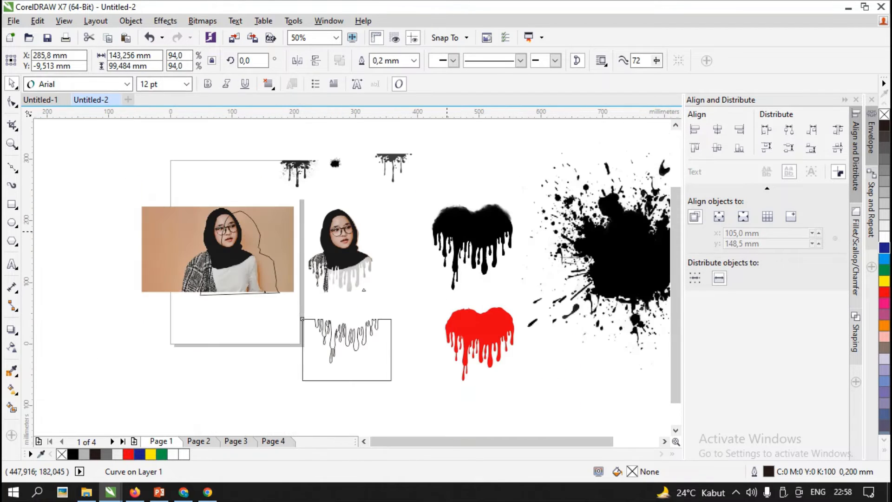
{"action": "left_click_drag", "start_coordinate": [621, 251], "coordinate": [514, 213]}
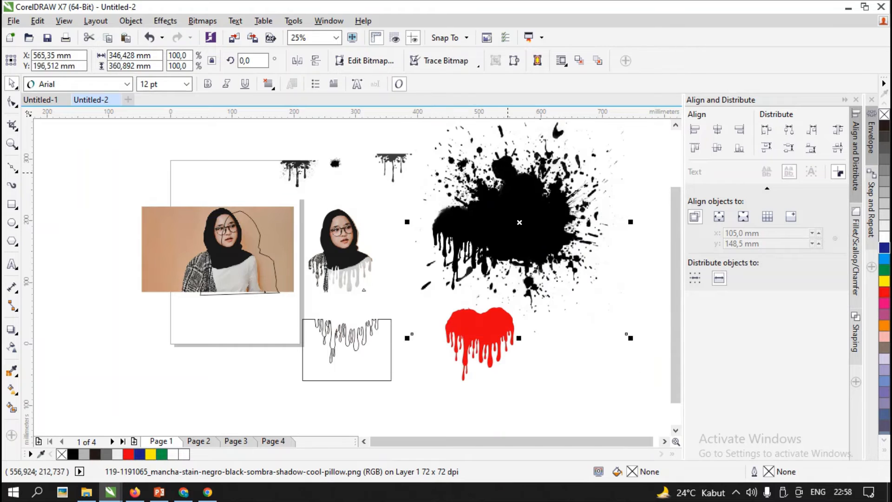
{"action": "left_click", "coordinate": [447, 60]}
{"action": "mouse_move", "coordinate": [465, 105]}
{"action": "left_click", "coordinate": [580, 135]}
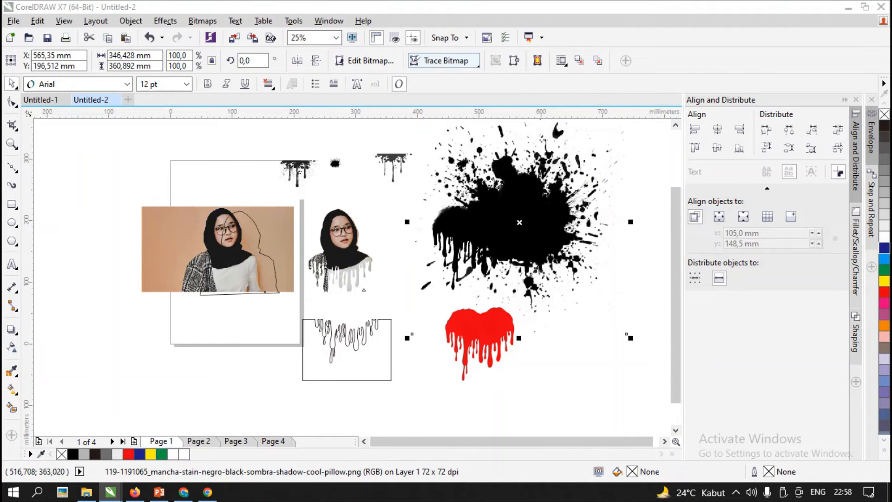
{"action": "left_click", "coordinate": [368, 270]}
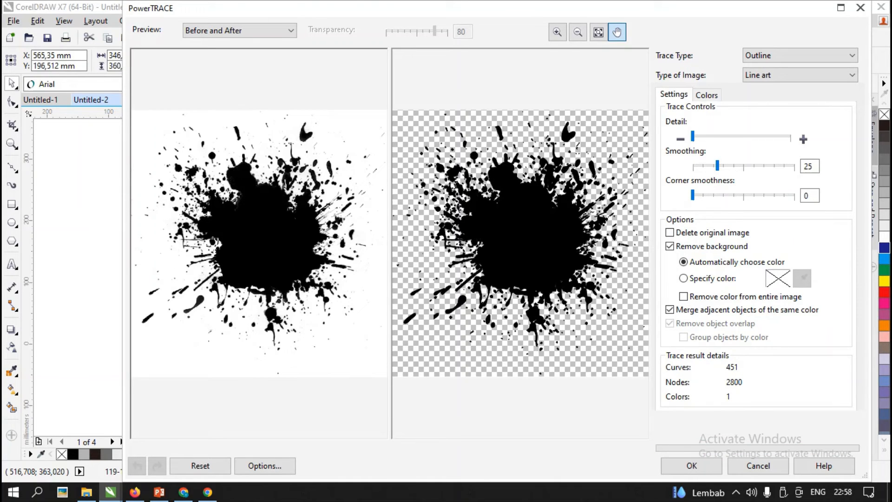
{"action": "left_click", "coordinate": [692, 465]}
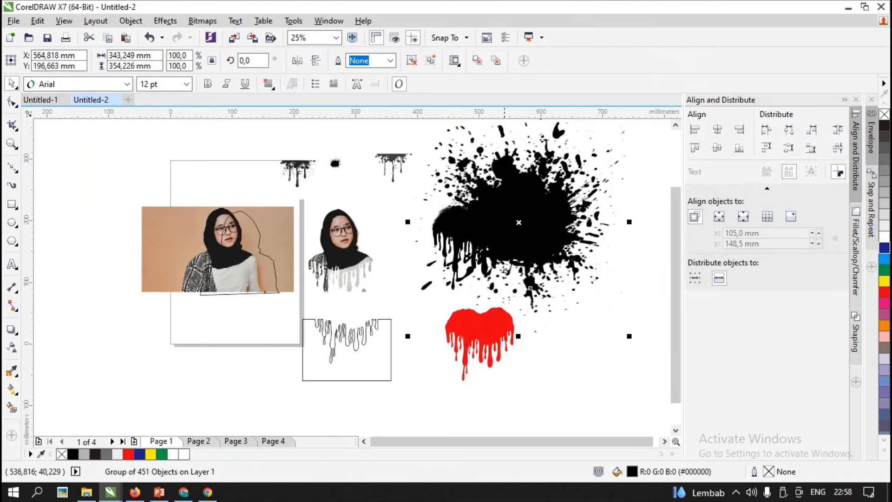
{"action": "left_click", "coordinate": [526, 235]}
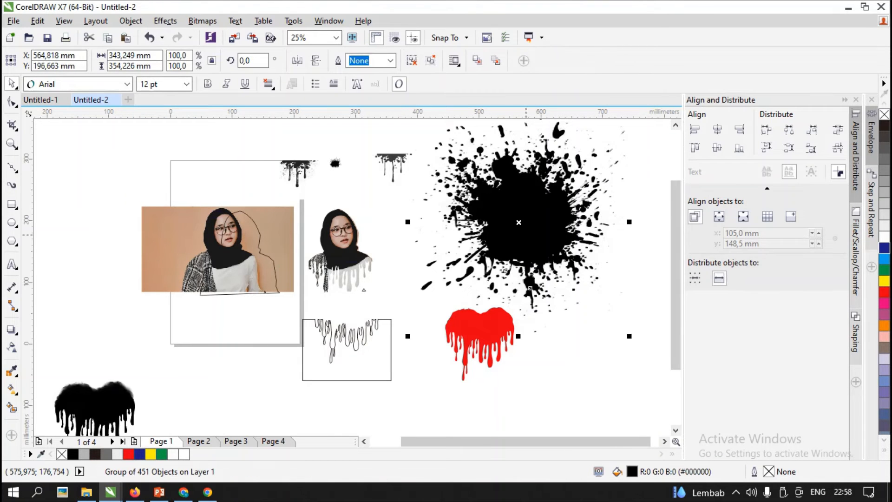
{"action": "key", "text": "Delete"}
{"action": "left_click_drag", "start_coordinate": [527, 235], "coordinate": [552, 254]}
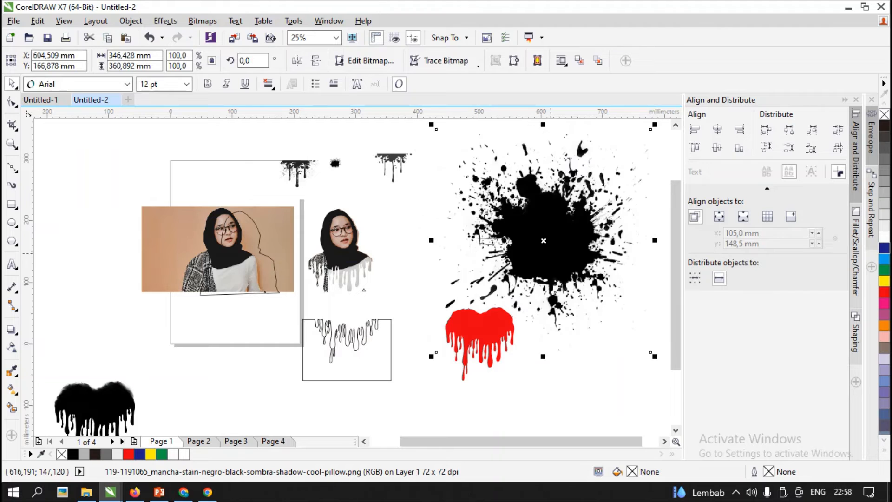
{"action": "key", "text": "ctrl+z"}
{"action": "key", "text": "ctrl+z"}
{"action": "key", "text": "ctrl+z"}
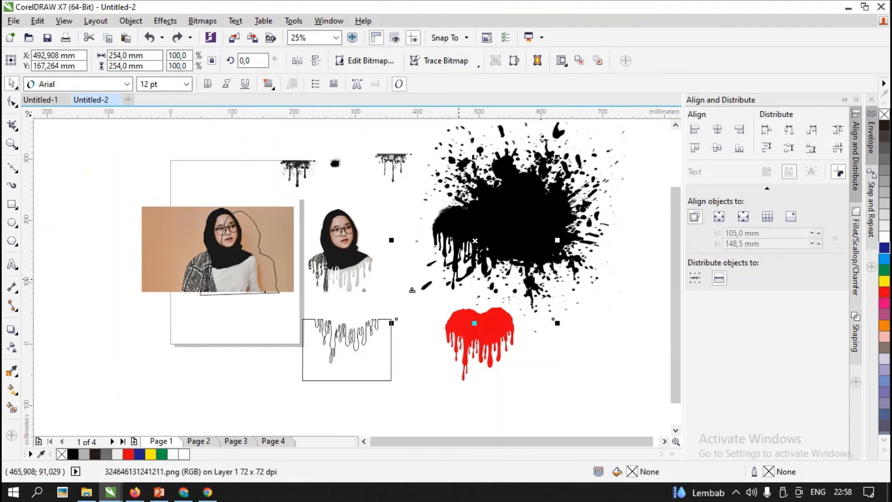
Move the black drip heart image and the traced splatter off the original splatter bitmap, and delete that bitmap.
{"action": "left_click_drag", "start_coordinate": [457, 222], "coordinate": [619, 306]}
{"action": "mouse_move", "coordinate": [534, 285]}
{"action": "left_mouse_down"}
{"action": "mouse_move", "coordinate": [471, 340]}
{"action": "mouse_move", "coordinate": [278, 420]}
{"action": "left_mouse_up"}
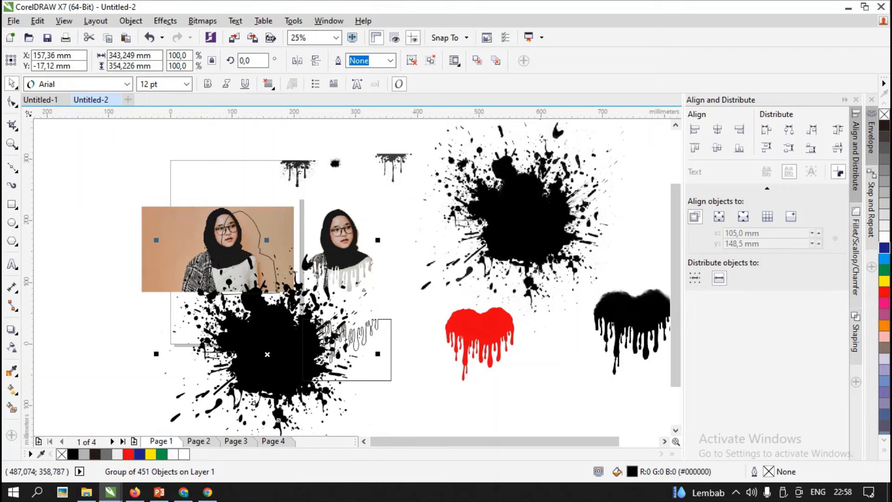
{"action": "left_click", "coordinate": [552, 221]}
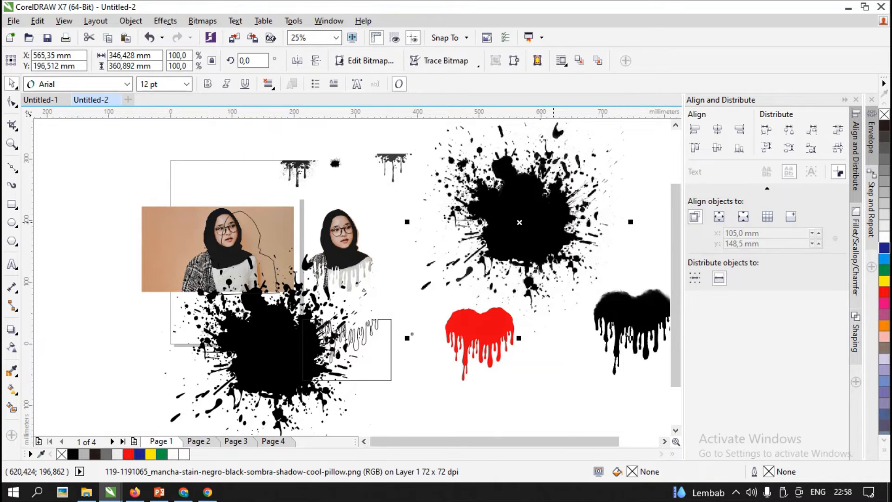
{"action": "key", "text": "Delete"}
Move the traced splatter over the woman's cutout, and delete the original photo and its silhouette outline.
{"action": "left_click_drag", "start_coordinate": [273, 365], "coordinate": [390, 299]}
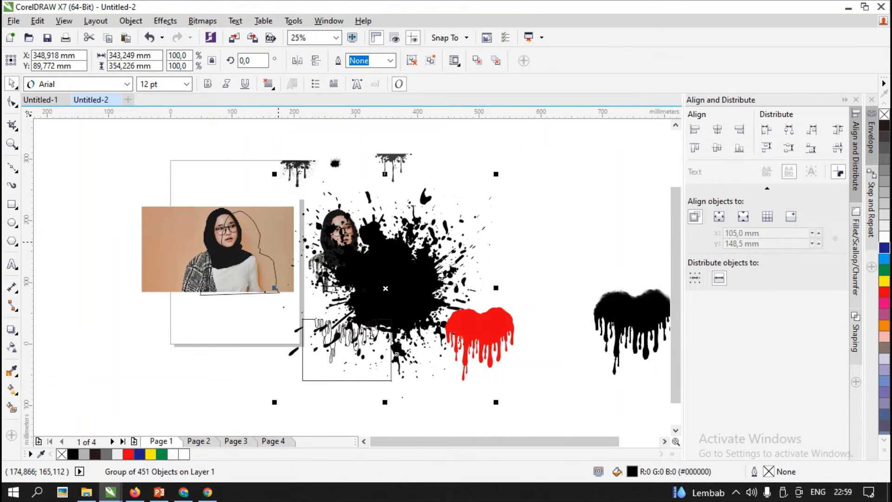
{"action": "left_click", "coordinate": [278, 242]}
{"action": "key", "text": "Delete"}
{"action": "left_click", "coordinate": [264, 256]}
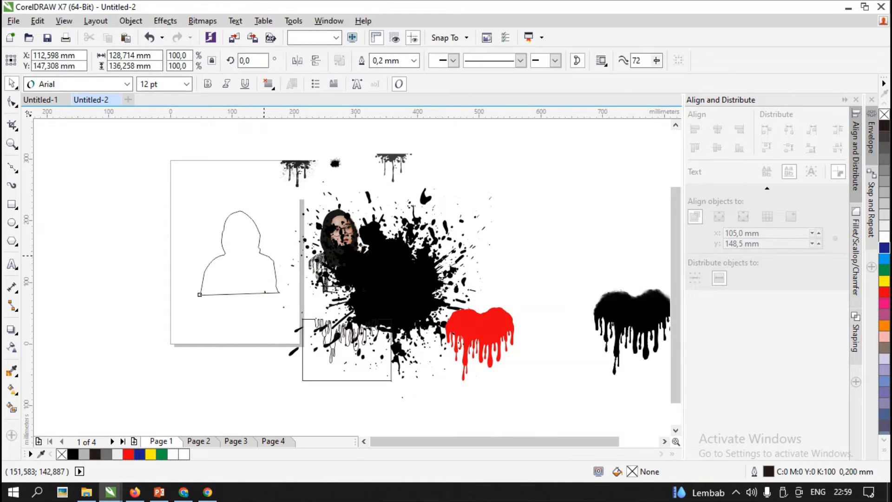
{"action": "key", "text": "Delete"}
Fill the traced splatter yellow (C:0 M:0 Y:100 K:0) and send it behind the woman's cutout.
{"action": "left_click", "coordinate": [397, 354]}
{"action": "left_click", "coordinate": [884, 281]}
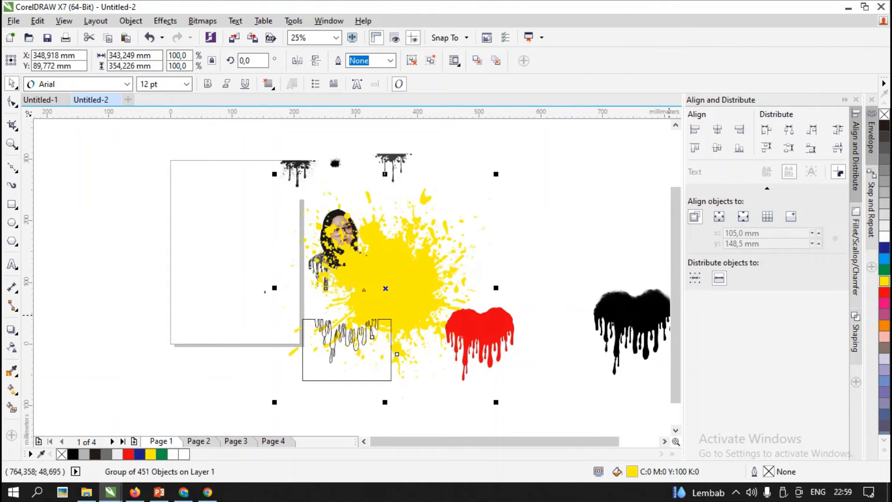
{"action": "left_click", "coordinate": [496, 61]}
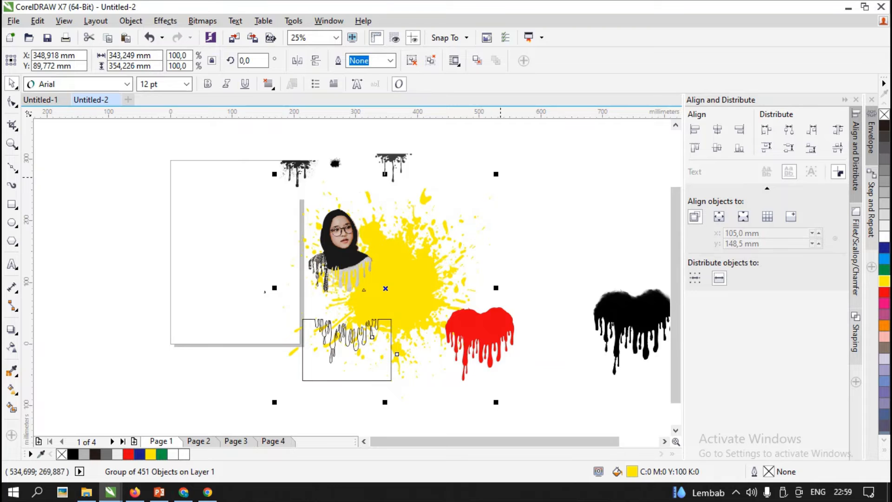
Scale the yellow splatter to 71.6% and position it centred behind the woman's cutout.
{"action": "left_click_drag", "start_coordinate": [496, 174], "coordinate": [436, 236]}
{"action": "left_click_drag", "start_coordinate": [403, 277], "coordinate": [404, 215]}
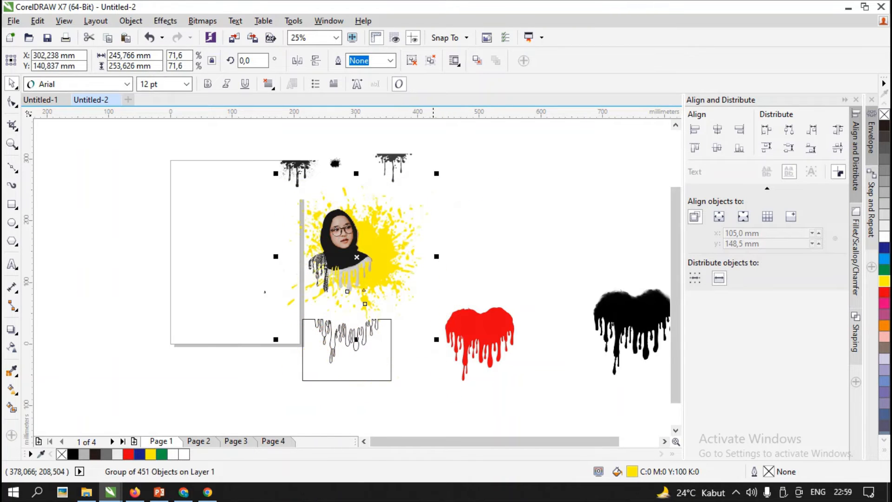
{"action": "left_click", "coordinate": [431, 60]}
{"action": "key", "text": "ctrl+z"}
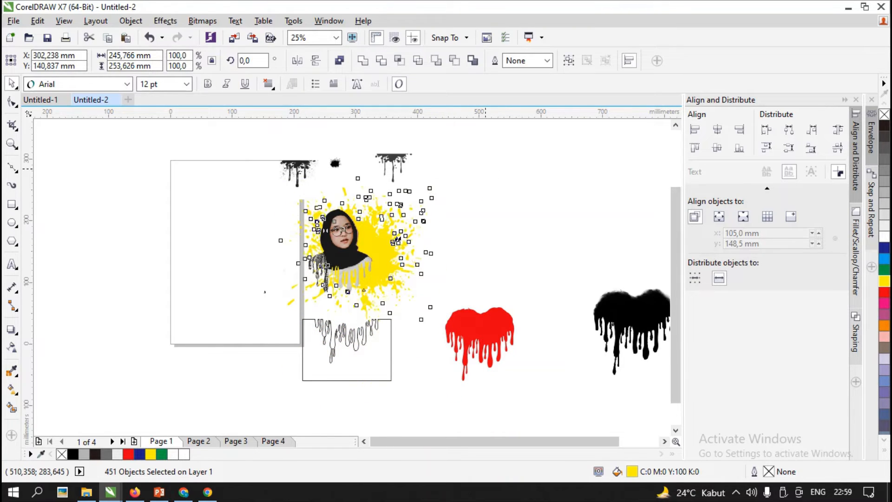
{"action": "left_click_drag", "start_coordinate": [410, 233], "coordinate": [392, 229]}
Move the small drip shapes and the small black splatter image into the empty area right of the cutout.
{"action": "left_click", "coordinate": [418, 148]}
{"action": "left_click_drag", "start_coordinate": [396, 156], "coordinate": [492, 206]}
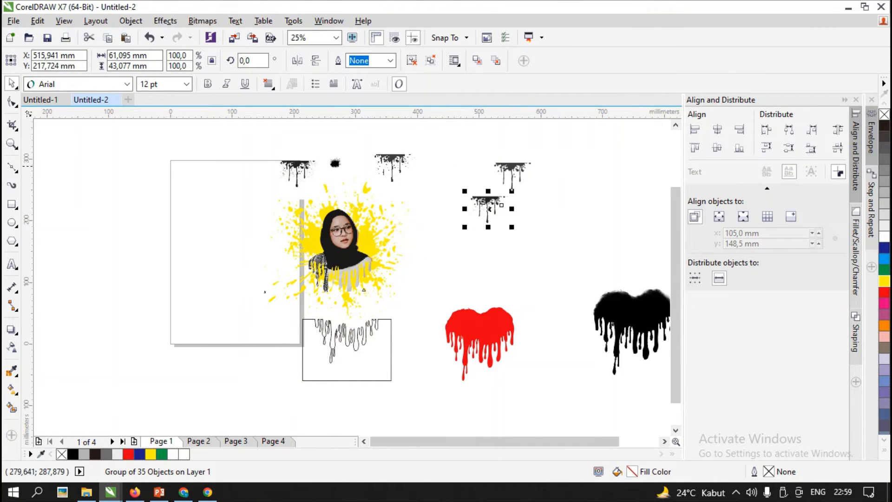
{"action": "left_click_drag", "start_coordinate": [335, 162], "coordinate": [474, 238]}
{"action": "left_click_drag", "start_coordinate": [296, 161], "coordinate": [538, 229]}
Enlarge the small black butterfly splatter image to 477.8% and trace it as line art with the detail at maximum.
{"action": "left_click", "coordinate": [475, 236]}
{"action": "left_click_drag", "start_coordinate": [463, 248], "coordinate": [418, 292]}
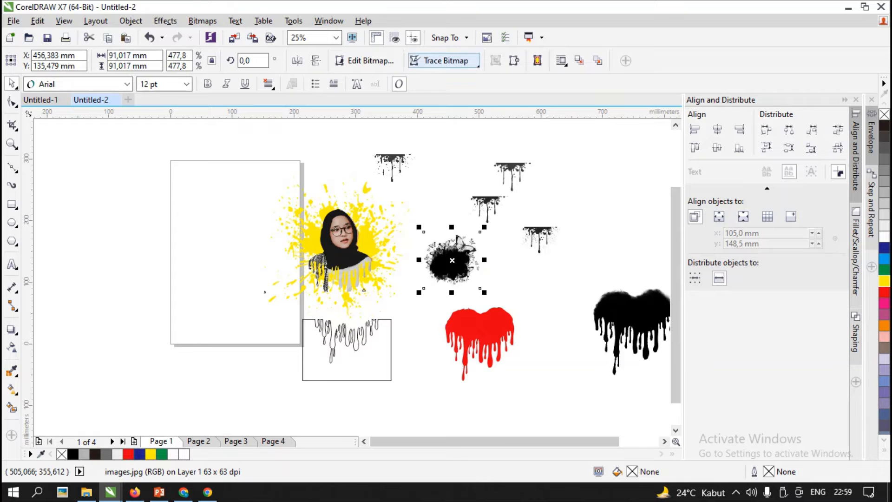
{"action": "left_click", "coordinate": [439, 61]}
{"action": "mouse_move", "coordinate": [454, 105]}
{"action": "left_click", "coordinate": [554, 106]}
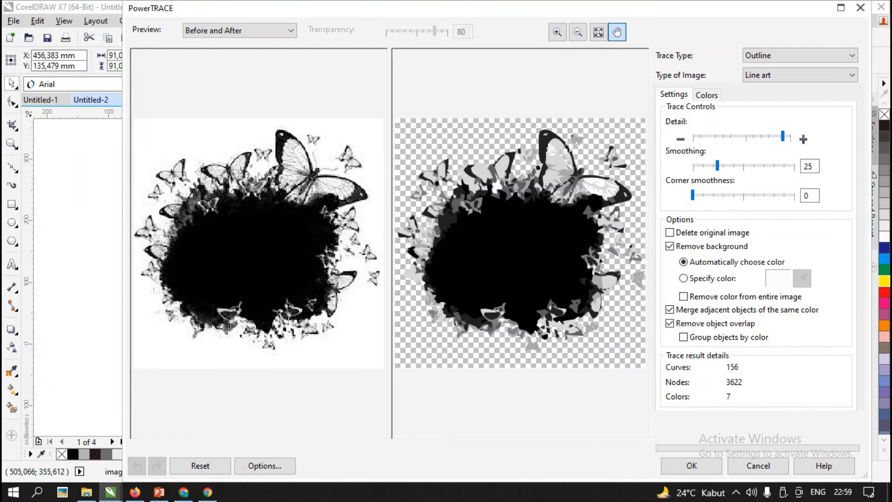
{"action": "left_click_drag", "start_coordinate": [783, 136], "coordinate": [783, 136]}
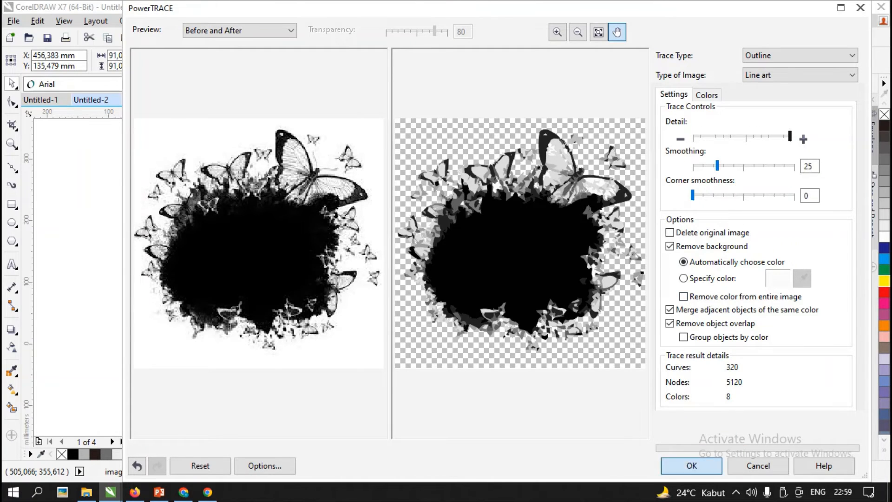
{"action": "key", "text": "Return"}
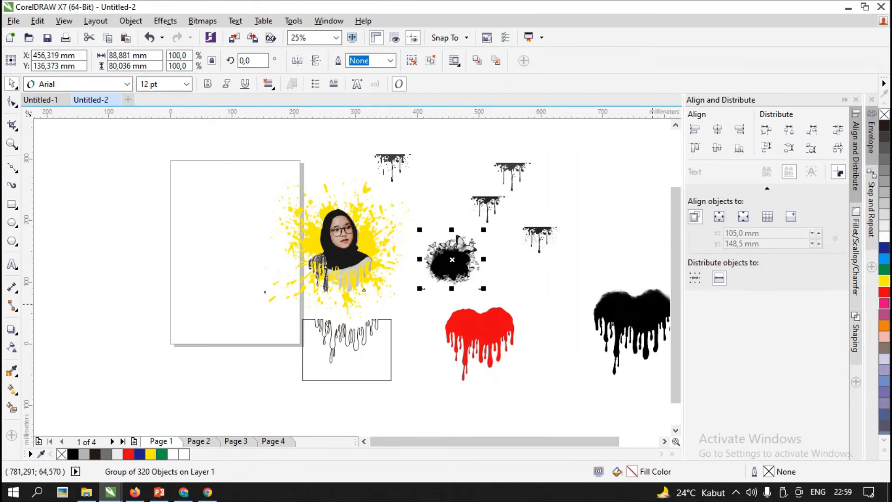
Fill the traced butterfly splatter magenta (C:0 M:100 Y:0 K:0) and give it a white hairline outline.
{"action": "left_click", "coordinate": [884, 303]}
{"action": "scroll", "coordinate": [474, 246], "scroll_direction": "up", "scroll_amount": 3}
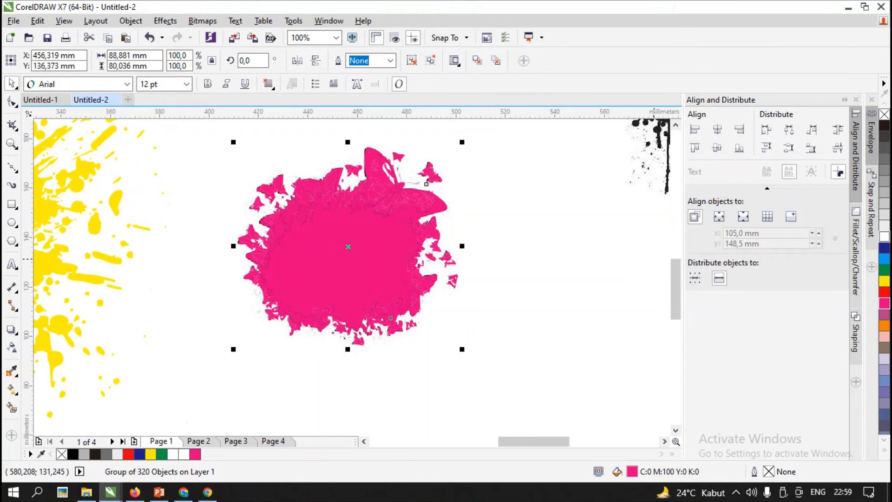
{"action": "right_click", "coordinate": [885, 237]}
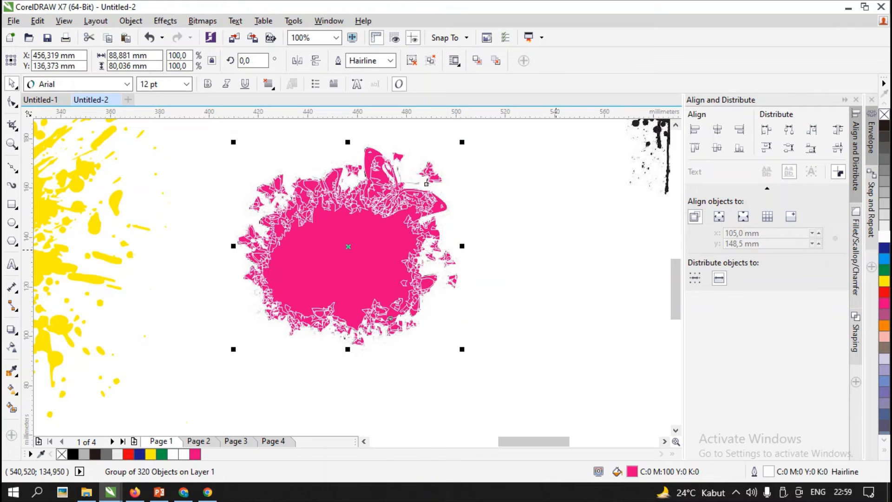
{"action": "scroll", "coordinate": [557, 250], "scroll_direction": "down", "scroll_amount": 2}
{"action": "left_click", "coordinate": [559, 266]}
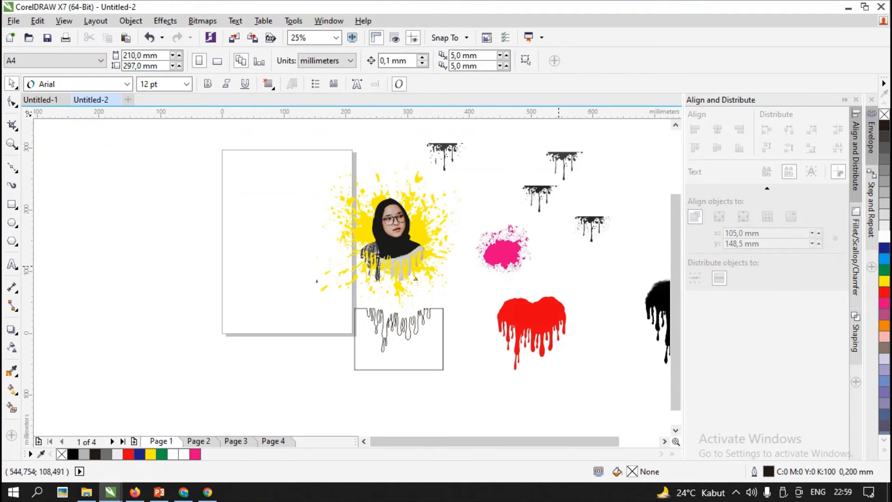
Delete the outlined drip shape below the portrait and shift the yellow splatter lower behind the woman's cutout.
{"action": "left_click", "coordinate": [423, 221]}
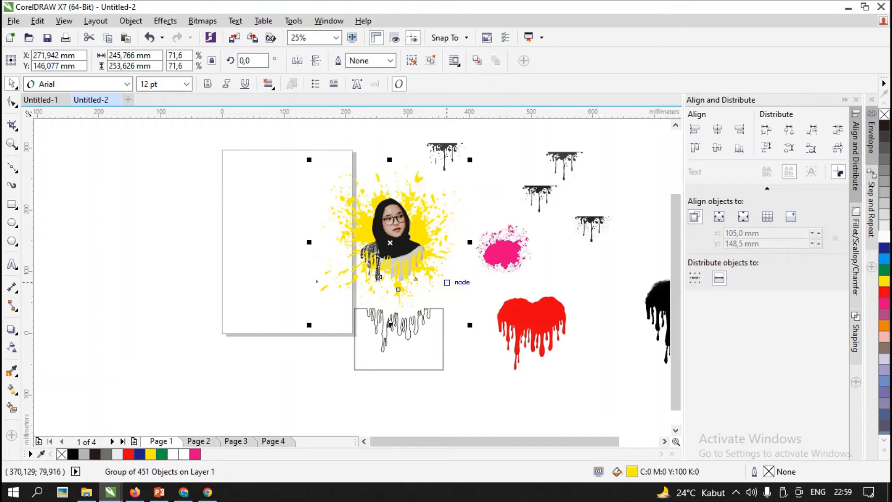
{"action": "left_click", "coordinate": [417, 370]}
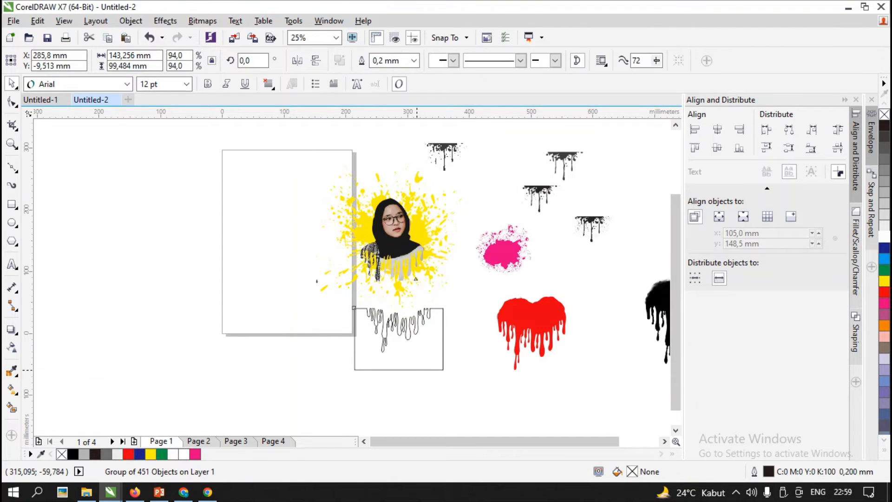
{"action": "scroll", "coordinate": [416, 370], "scroll_direction": "up", "scroll_amount": 2}
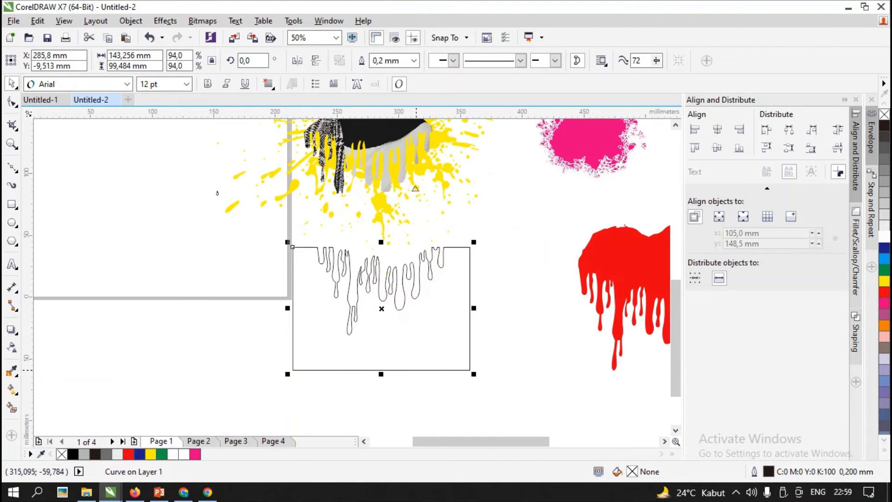
{"action": "left_click_drag", "start_coordinate": [416, 370], "coordinate": [410, 267]}
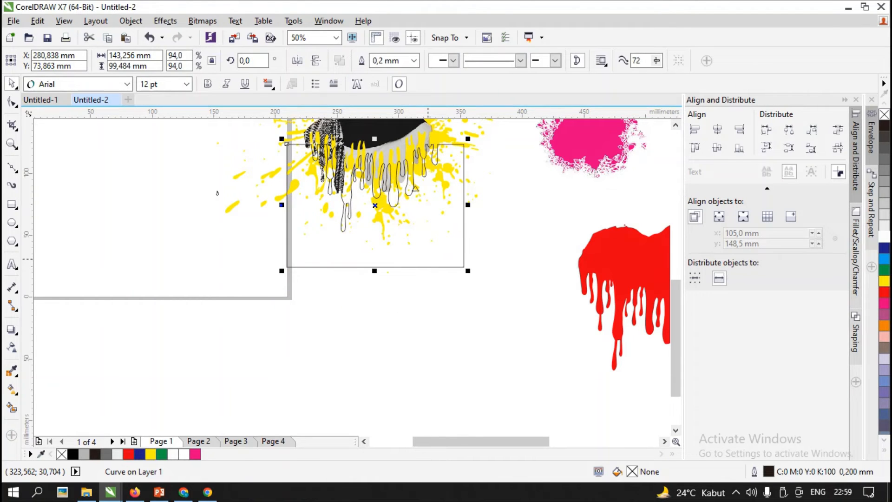
{"action": "left_click", "coordinate": [217, 193]}
{"action": "scroll", "coordinate": [217, 193], "scroll_direction": "down", "scroll_amount": 2}
{"action": "left_click", "coordinate": [314, 184]}
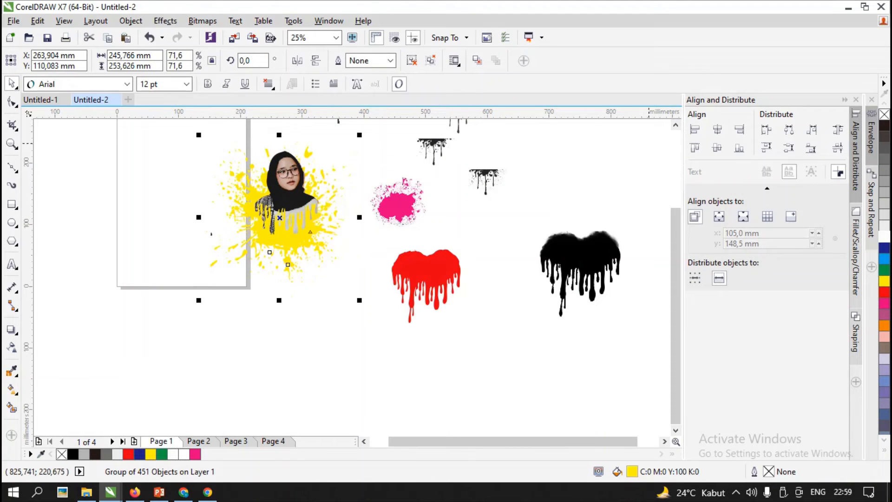
Move the small drip shape above the yellow splatter over towards the other small drip shapes.
{"action": "left_click", "coordinate": [676, 125]}
{"action": "left_click", "coordinate": [676, 125]}
{"action": "left_click_drag", "start_coordinate": [340, 162], "coordinate": [398, 159]}
Duplicate the yellow splatter at 40.5% scale over the upper left of the woman's head and fill the copy cyan (C:100 M:0 Y:0 K:0).
{"action": "left_click", "coordinate": [310, 219]}
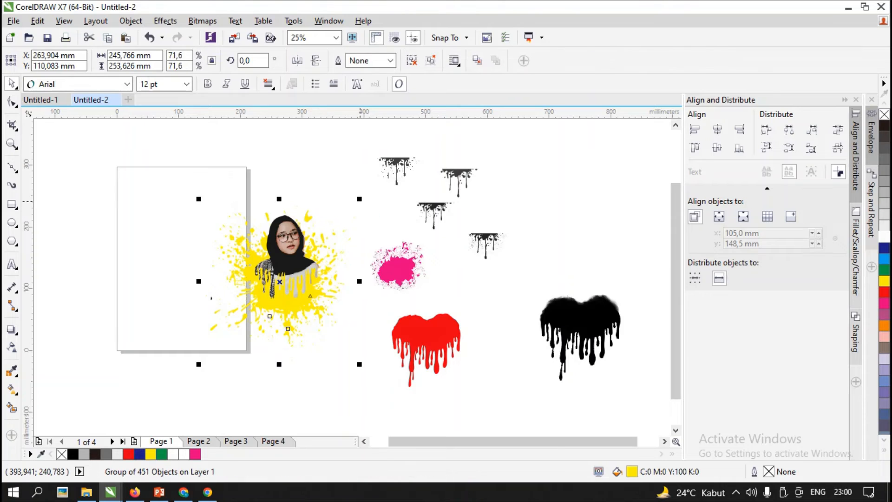
{"action": "left_click_drag", "start_coordinate": [360, 197], "coordinate": [315, 176]}
{"action": "left_click", "coordinate": [884, 258]}
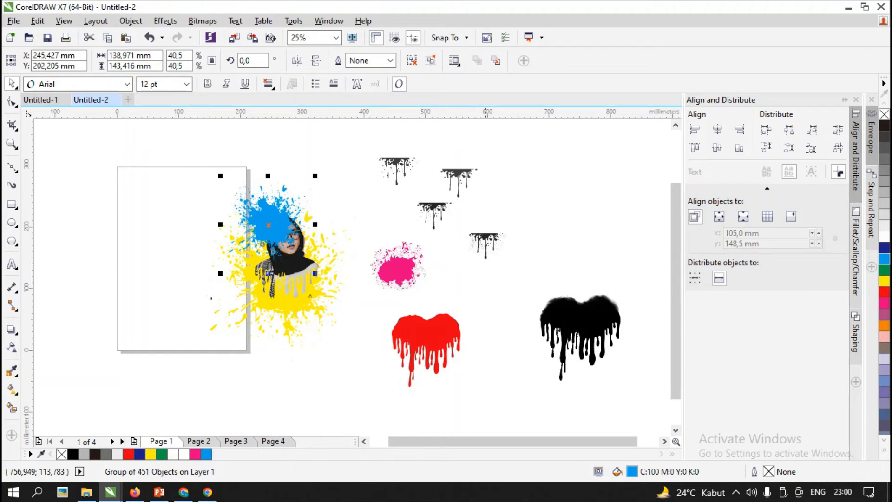
Duplicate the cyan splatter to the right side of the woman's head as a magenta copy (C:0 M:100 Y:0 K:0) at the back.
{"action": "left_click_drag", "start_coordinate": [270, 226], "coordinate": [322, 225]}
{"action": "right_click", "coordinate": [322, 226]}
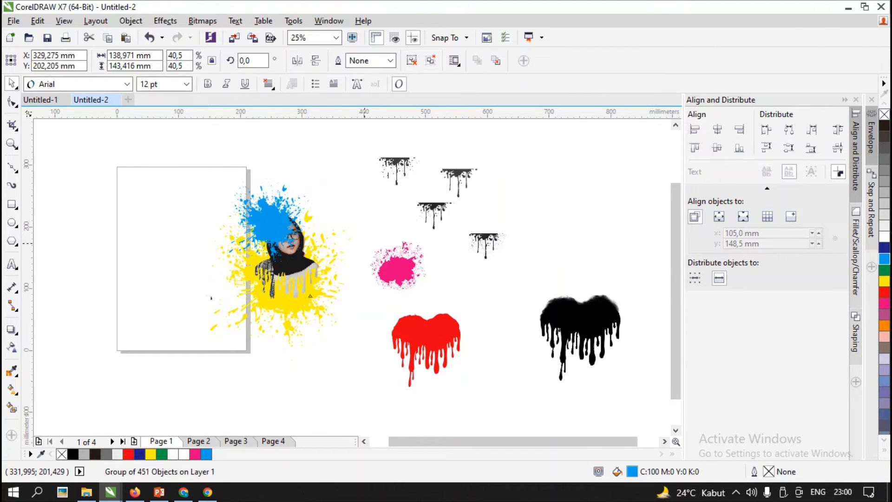
{"action": "left_click", "coordinate": [884, 325]}
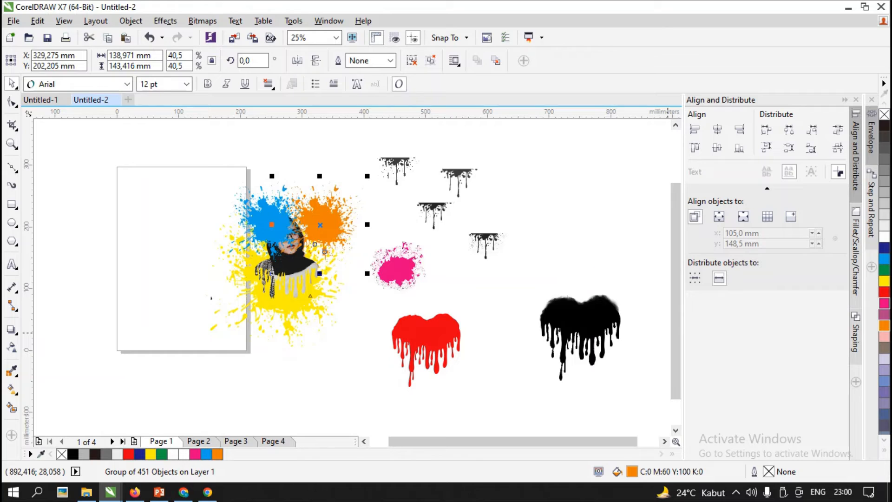
{"action": "left_click", "coordinate": [884, 303]}
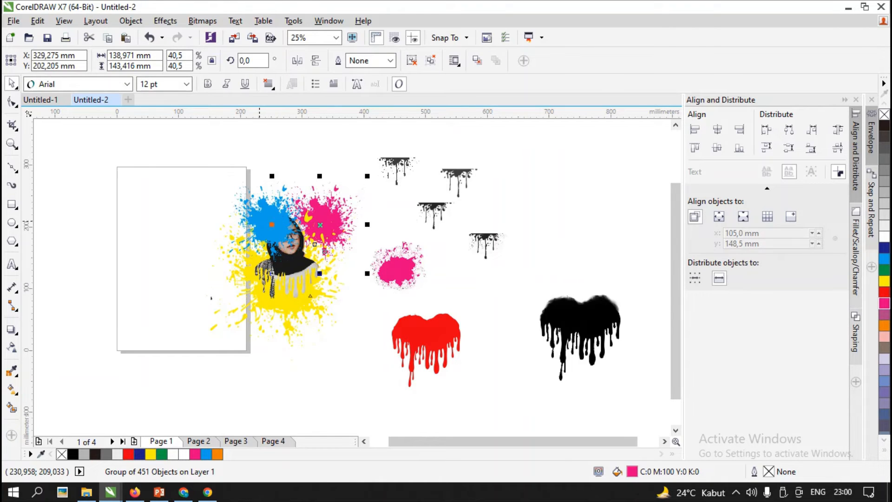
Send the cyan splatter behind the yellow splatter and the woman's cutout.
{"action": "left_click", "coordinate": [259, 222]}
{"action": "left_click", "coordinate": [496, 60]}
{"action": "left_click", "coordinate": [554, 195]}
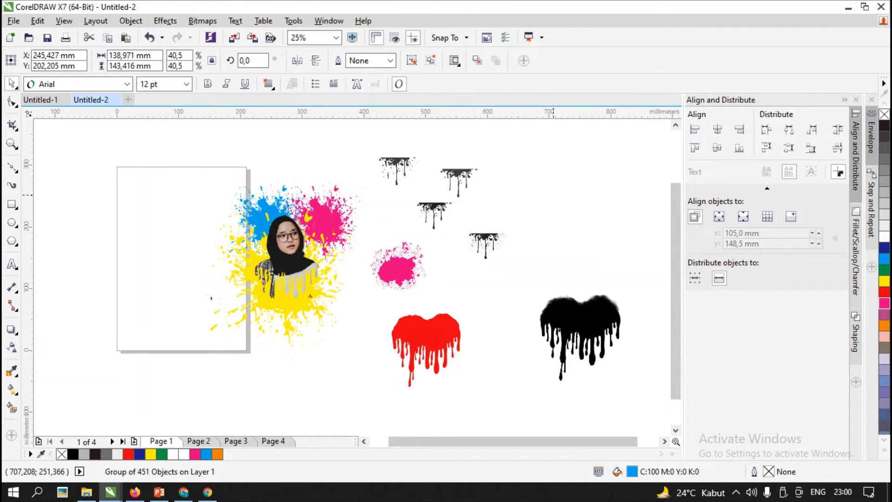
Delete the black drip image, the red heart drip, the small drip shapes and the magenta butterfly splatter beside the artwork.
{"action": "left_click_drag", "start_coordinate": [520, 382], "coordinate": [398, 265]}
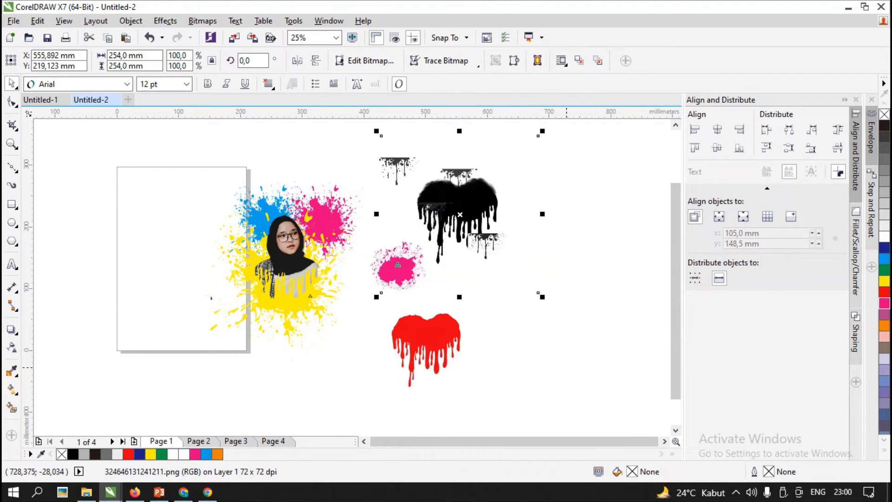
{"action": "key", "text": "Delete"}
{"action": "left_click_drag", "start_coordinate": [562, 390], "coordinate": [355, 140]}
{"action": "key", "text": "Delete"}
{"action": "left_click_drag", "start_coordinate": [392, 365], "coordinate": [178, 186]}
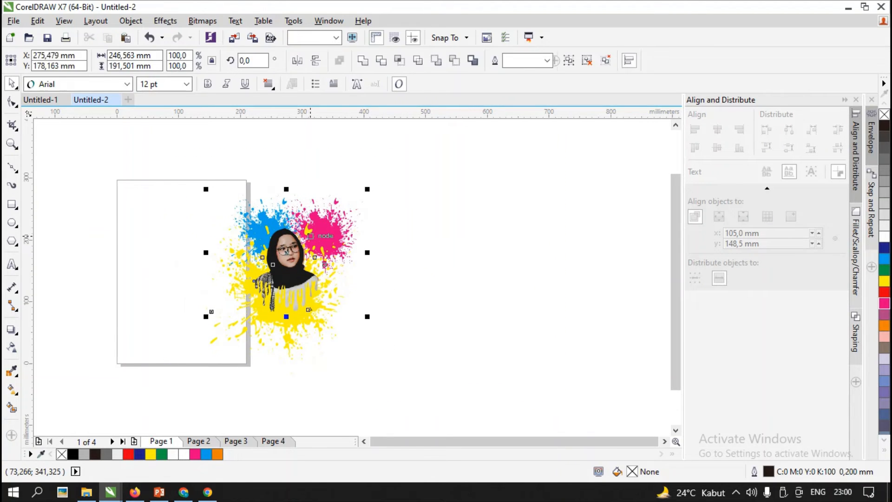
{"action": "left_click_drag", "start_coordinate": [310, 232], "coordinate": [246, 239]}
{"action": "key", "text": "z"}
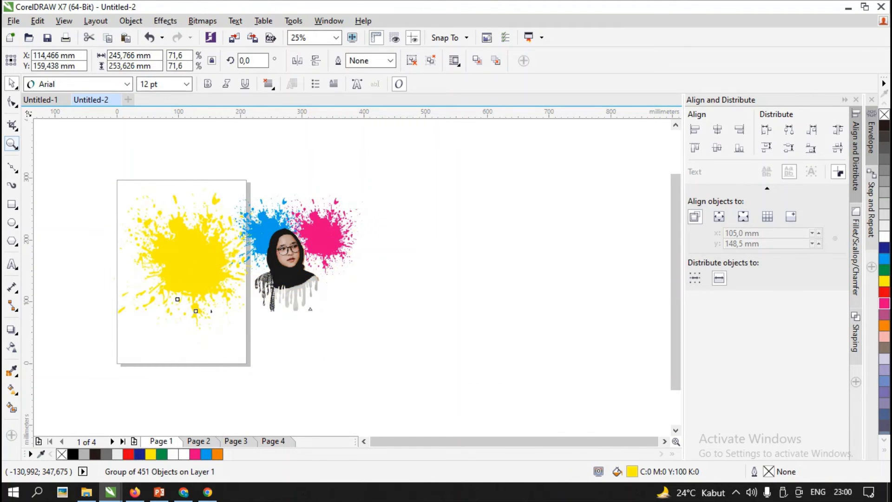
{"action": "key", "text": "F3"}
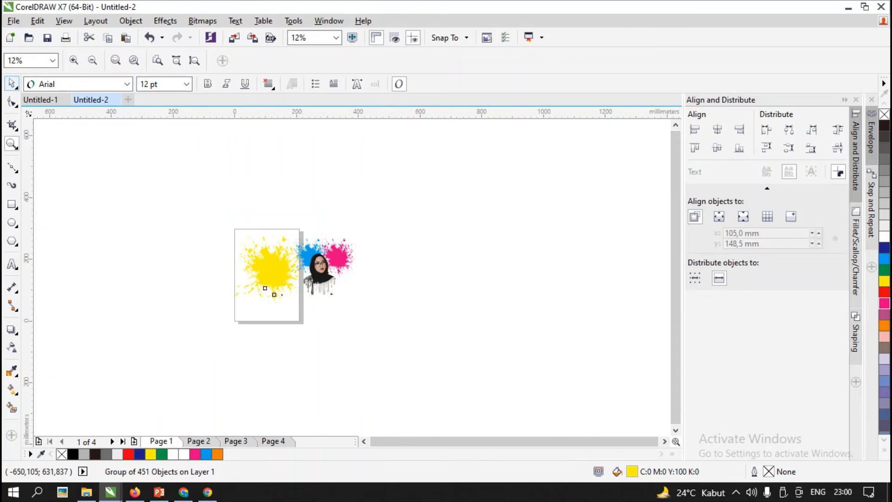
{"action": "left_click", "coordinate": [11, 84]}
{"action": "key", "text": "ctrl+z"}
Move the whole artwork, cutout and coloured splatters together, onto the page.
{"action": "left_click_drag", "start_coordinate": [248, 213], "coordinate": [411, 361]}
{"action": "left_click_drag", "start_coordinate": [348, 279], "coordinate": [301, 270]}
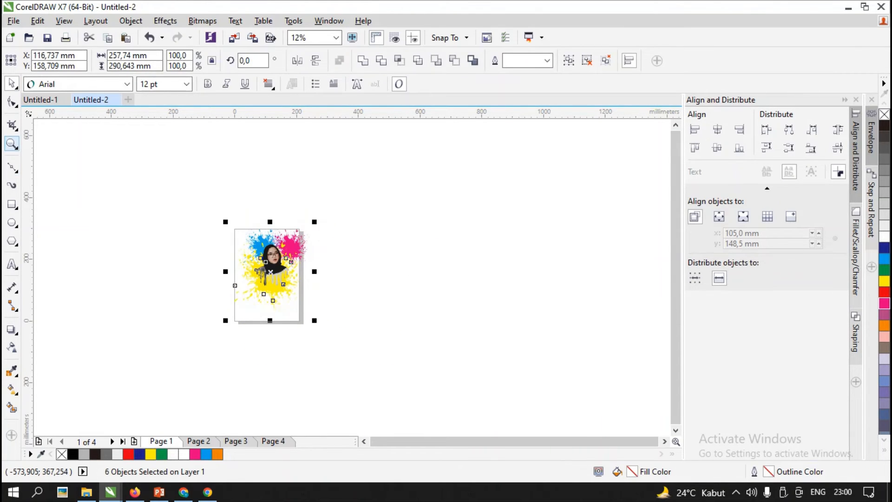
{"action": "left_click_drag", "start_coordinate": [199, 205], "coordinate": [319, 313]}
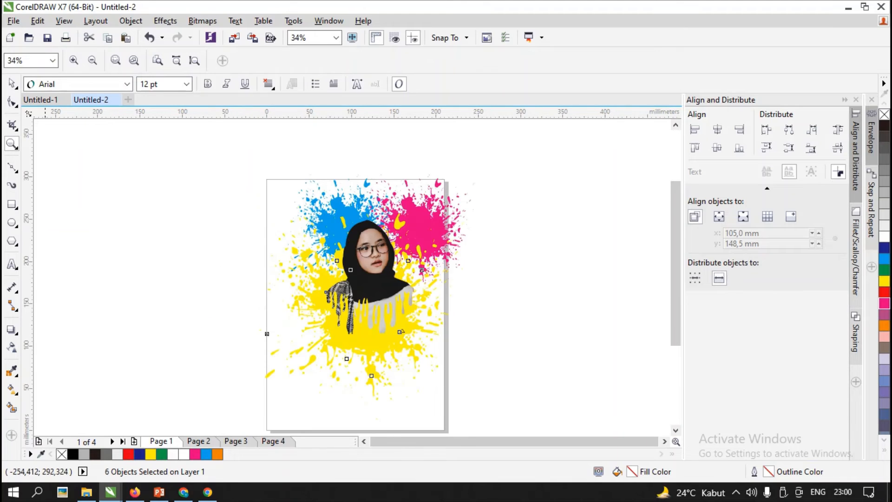
{"action": "key", "text": "space"}
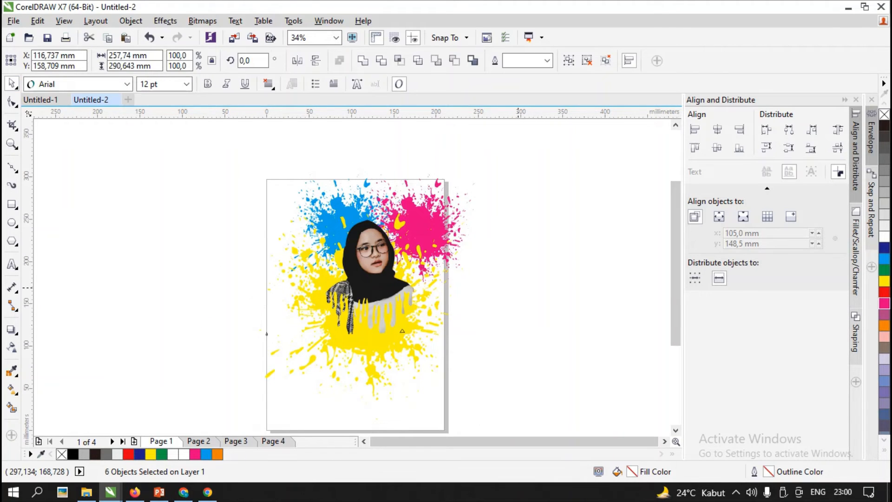
{"action": "key", "text": "Escape"}
Draw a rectangle about 106 × 90 mm over the woman's drips and fill it rich black (C:100 M:100 Y:100 K:100).
{"action": "left_click", "coordinate": [12, 205]}
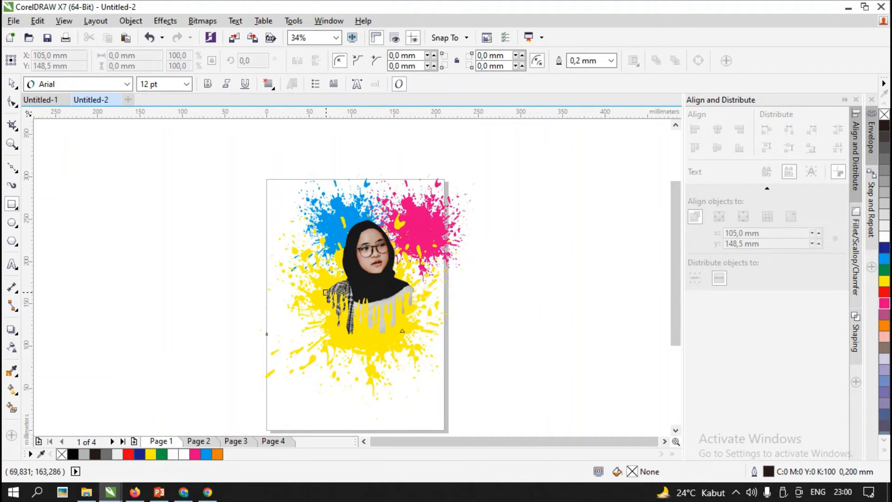
{"action": "left_click_drag", "start_coordinate": [326, 292], "coordinate": [416, 369]}
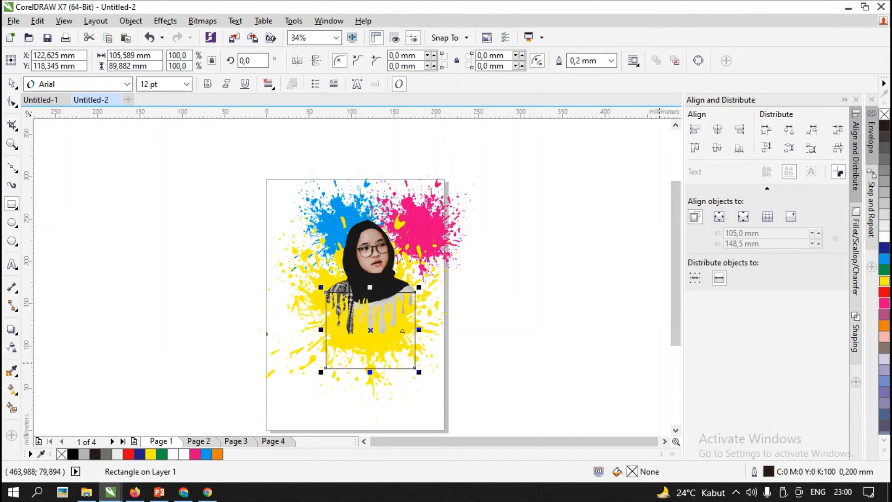
{"action": "left_click", "coordinate": [885, 126]}
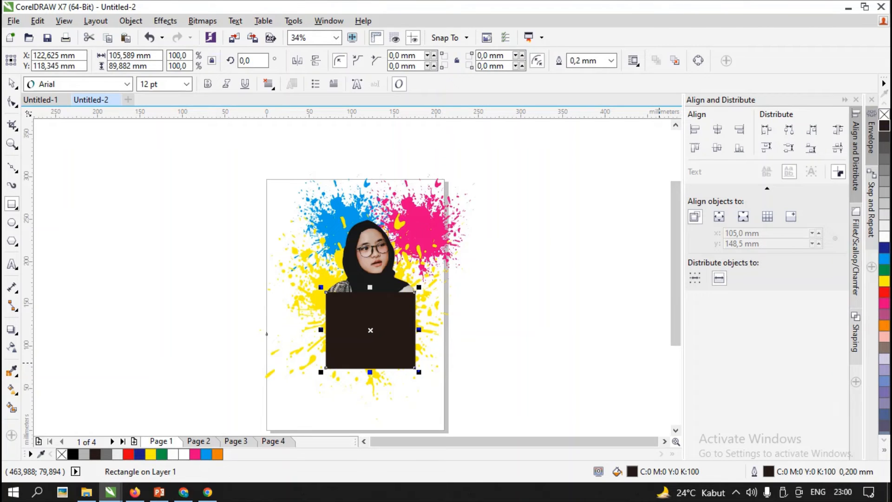
{"action": "left_click", "coordinate": [885, 450]}
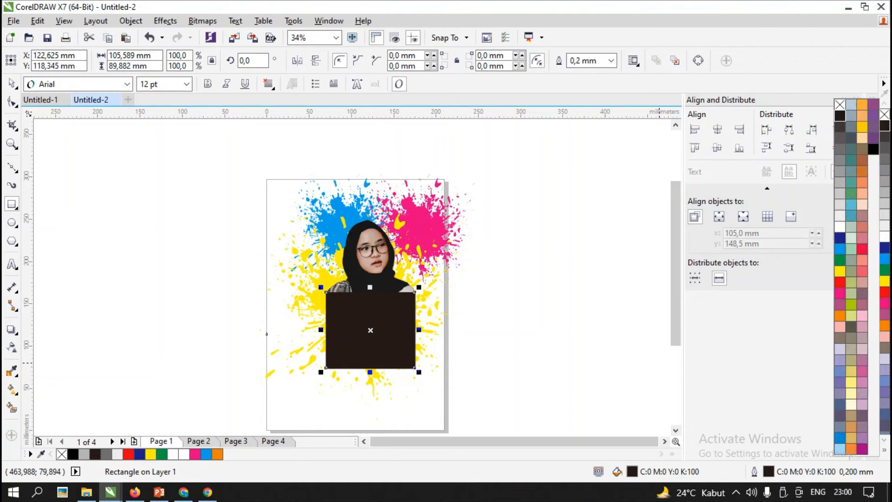
{"action": "left_click", "coordinate": [873, 148]}
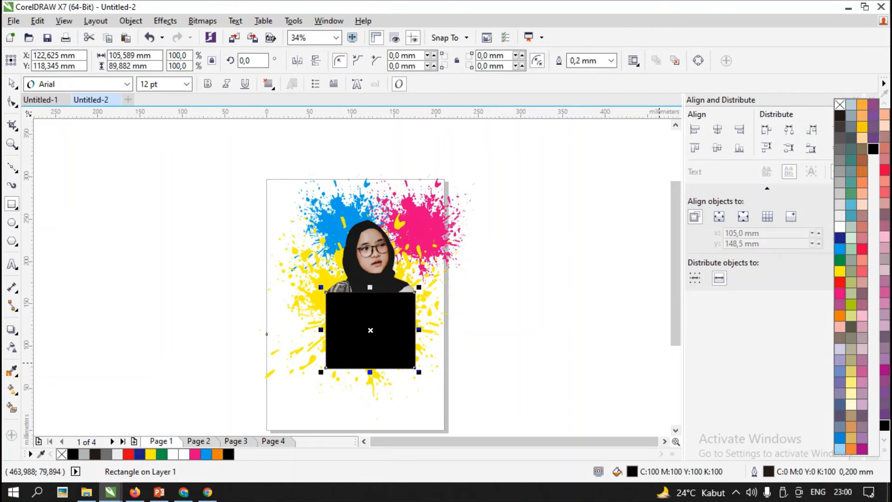
Bring the woman's cutout to the front of the black rectangle.
{"action": "left_click", "coordinate": [12, 84]}
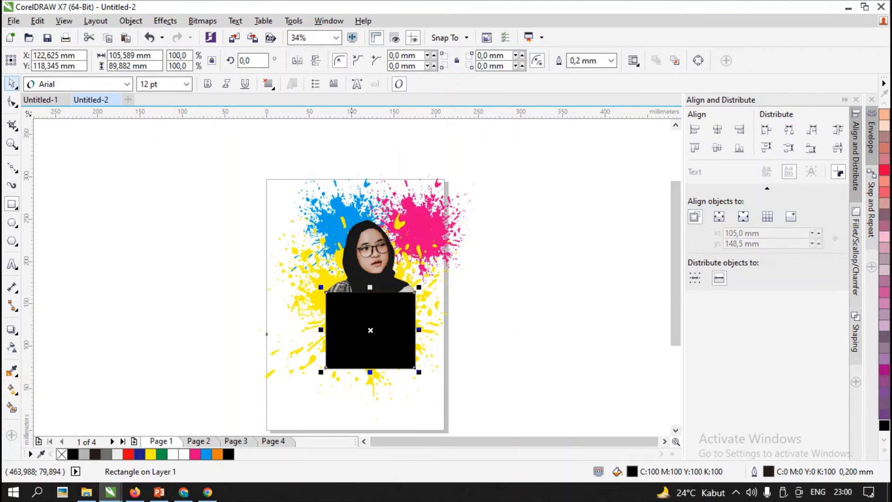
{"action": "left_click", "coordinate": [363, 255]}
{"action": "left_click", "coordinate": [12, 84]}
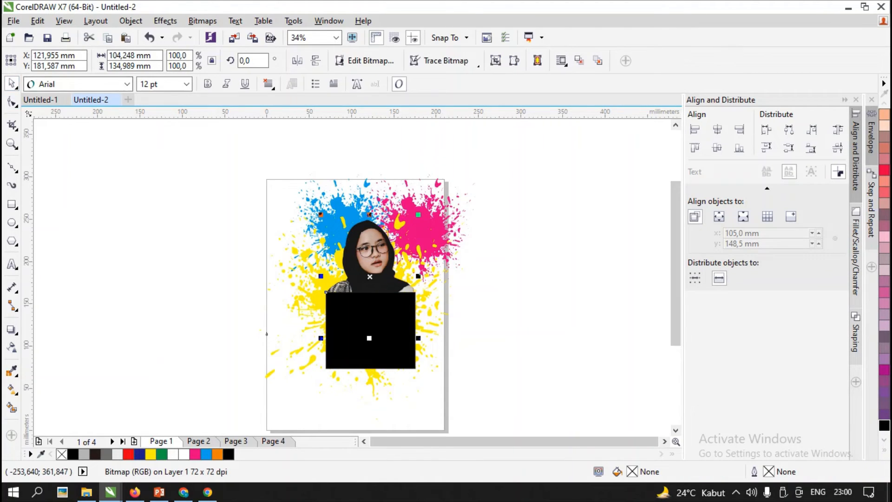
{"action": "left_click", "coordinate": [579, 61]}
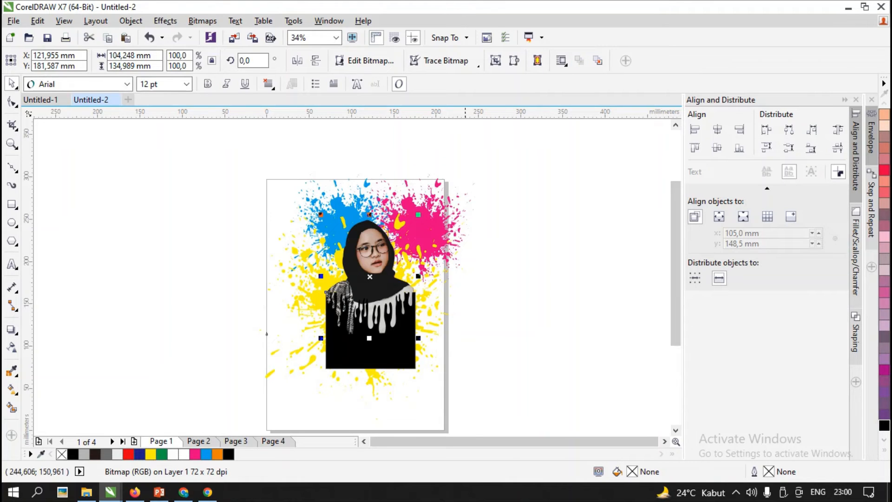
Move the black rectangle up slightly, convert it to curves and fit its two top corner nodes to the woman's shoulders.
{"action": "scroll", "coordinate": [399, 351], "scroll_direction": "up", "scroll_amount": 2}
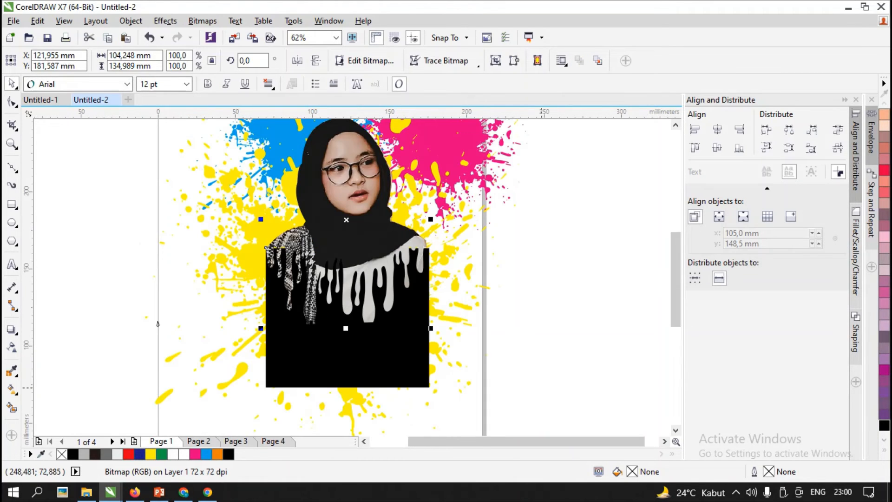
{"action": "left_click", "coordinate": [400, 355]}
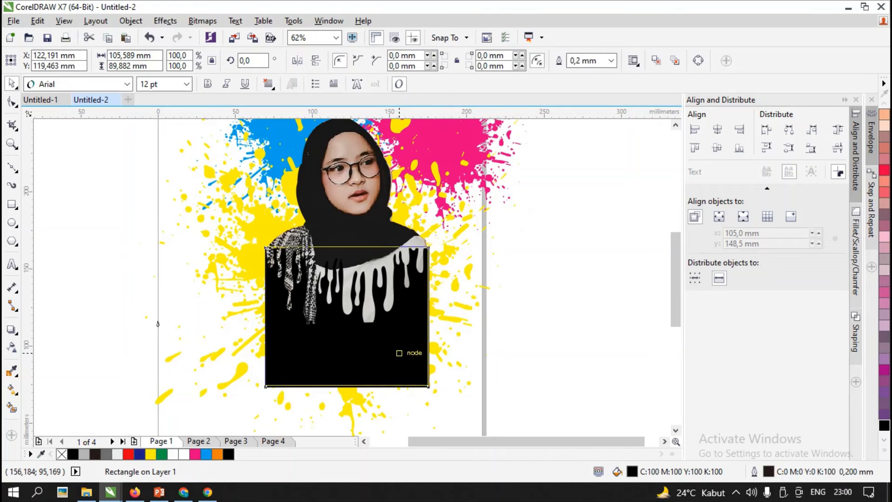
{"action": "left_click_drag", "start_coordinate": [400, 355], "coordinate": [401, 343]}
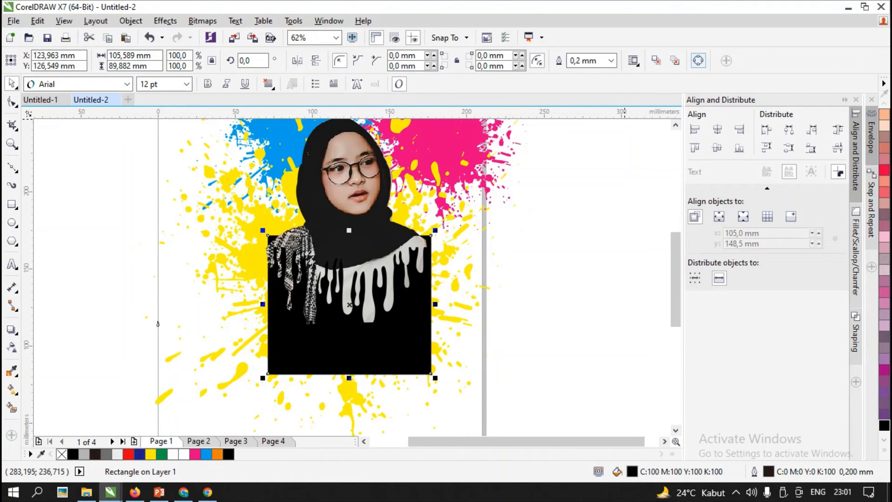
{"action": "key", "text": "ctrl+q"}
{"action": "scroll", "coordinate": [402, 246], "scroll_direction": "up", "scroll_amount": 1}
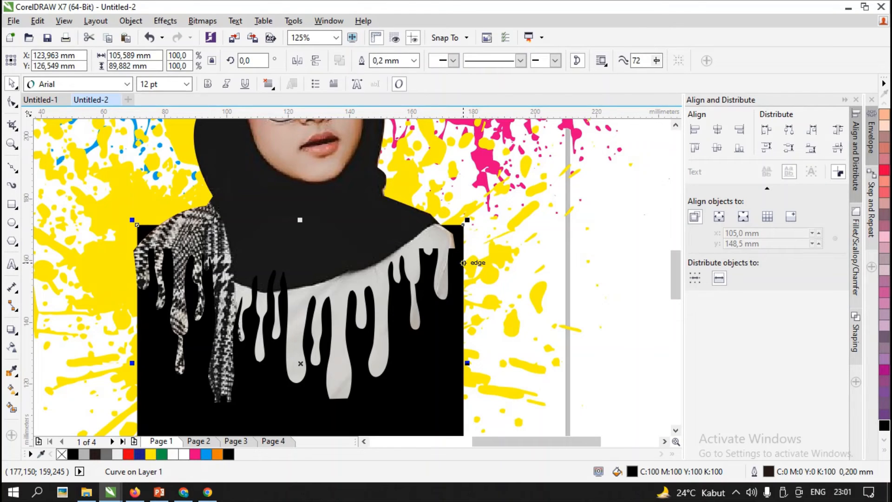
{"action": "key", "text": "F10"}
{"action": "left_click_drag", "start_coordinate": [463, 225], "coordinate": [453, 234]}
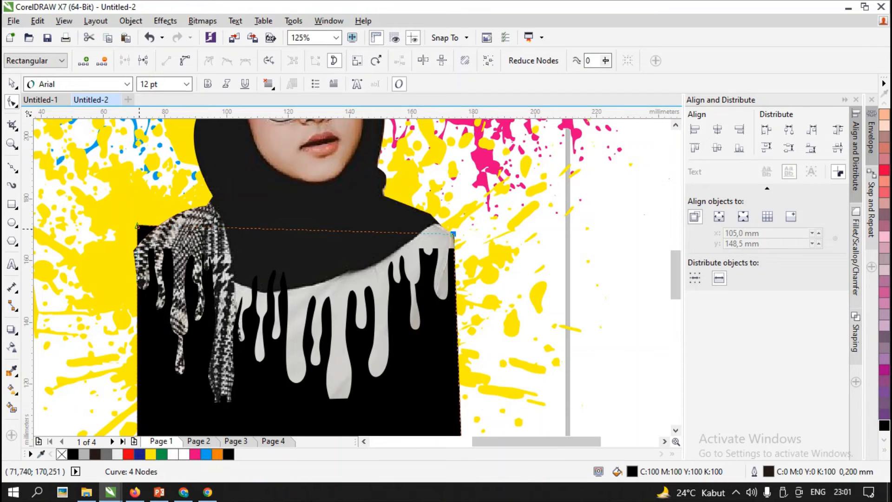
{"action": "left_click_drag", "start_coordinate": [137, 227], "coordinate": [134, 251]}
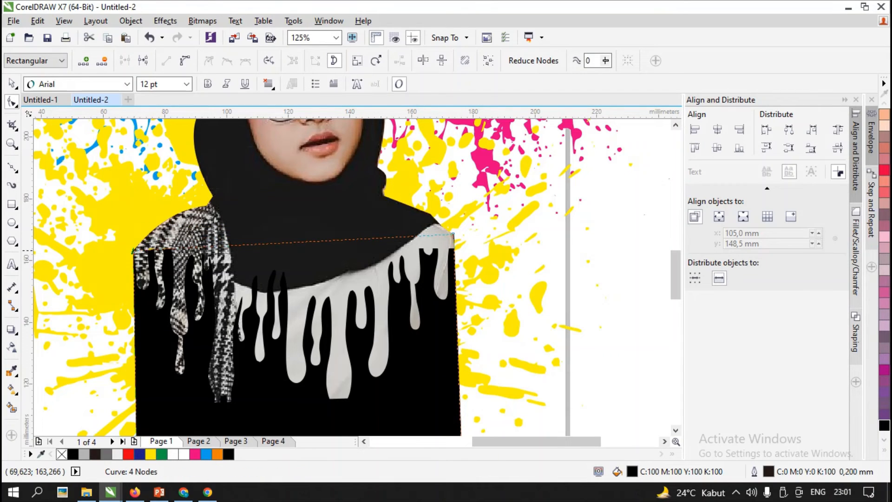
{"action": "key", "text": "z"}
{"action": "key", "text": "F3"}
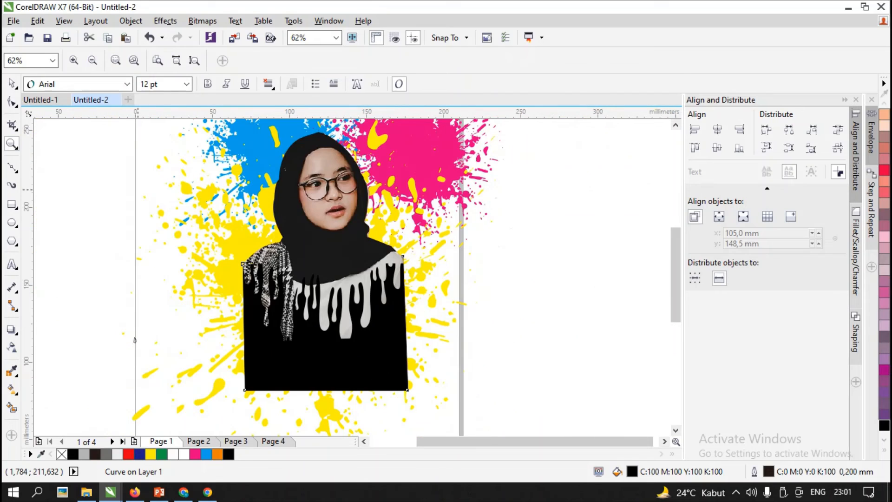
Try pale pink and muted purple fills on the black shape, then restore rich black and remove its outline.
{"action": "key", "text": "space"}
{"action": "left_click", "coordinate": [348, 359]}
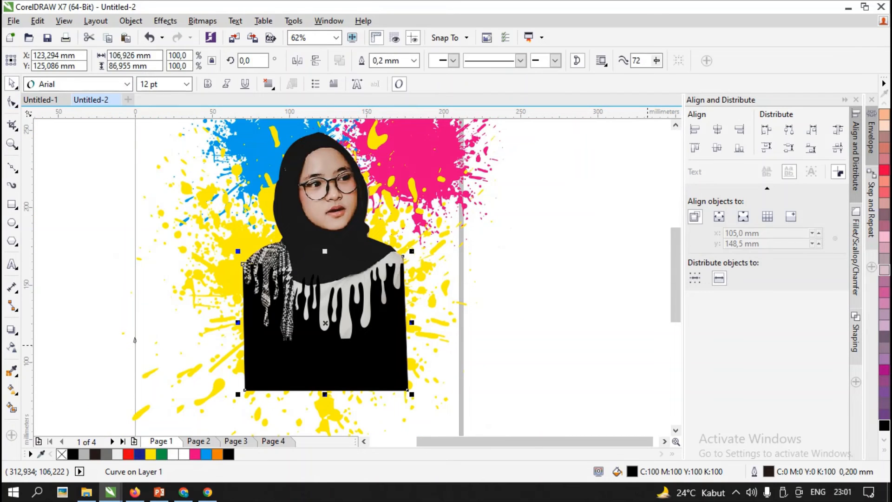
{"action": "left_click", "coordinate": [884, 270]}
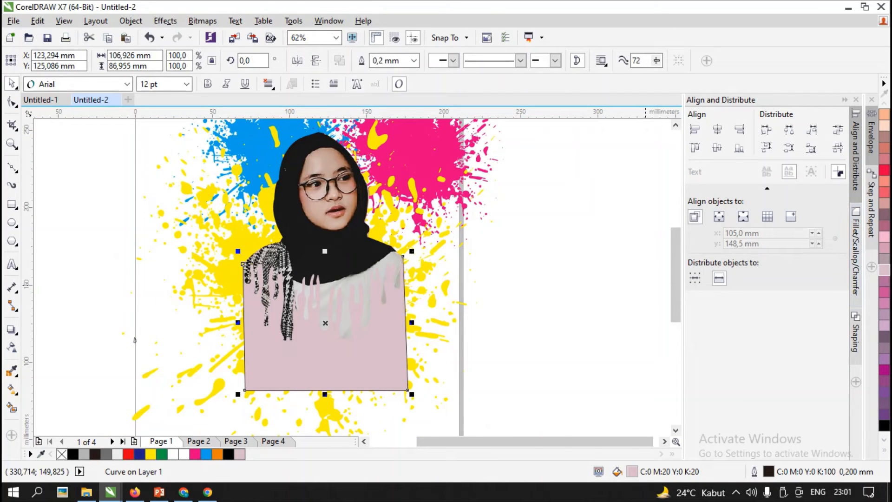
{"action": "left_click", "coordinate": [884, 347]}
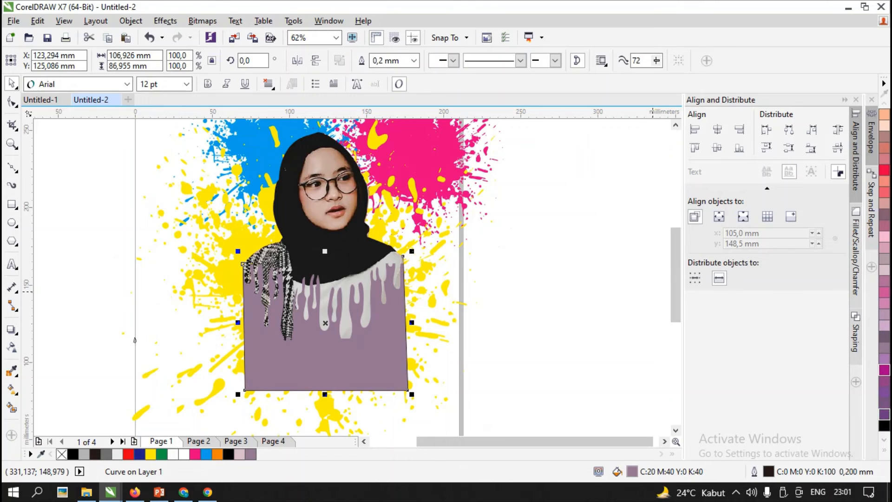
{"action": "left_click", "coordinate": [885, 425]}
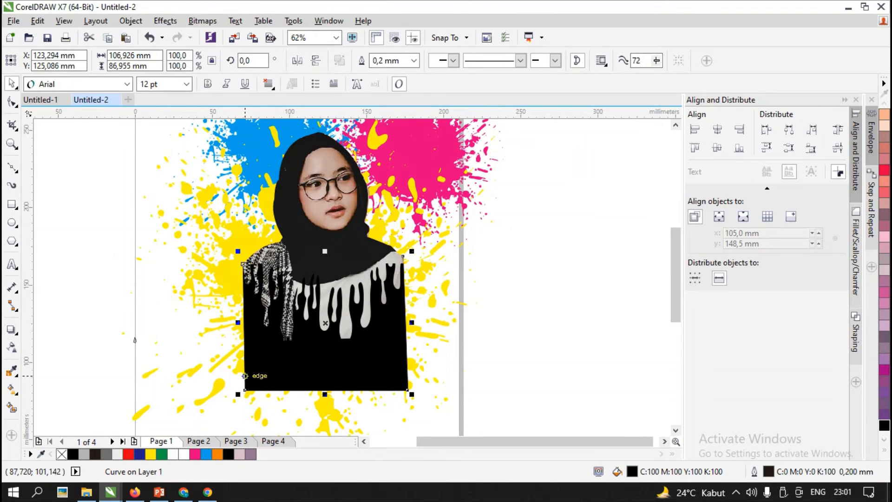
{"action": "right_click", "coordinate": [62, 454]}
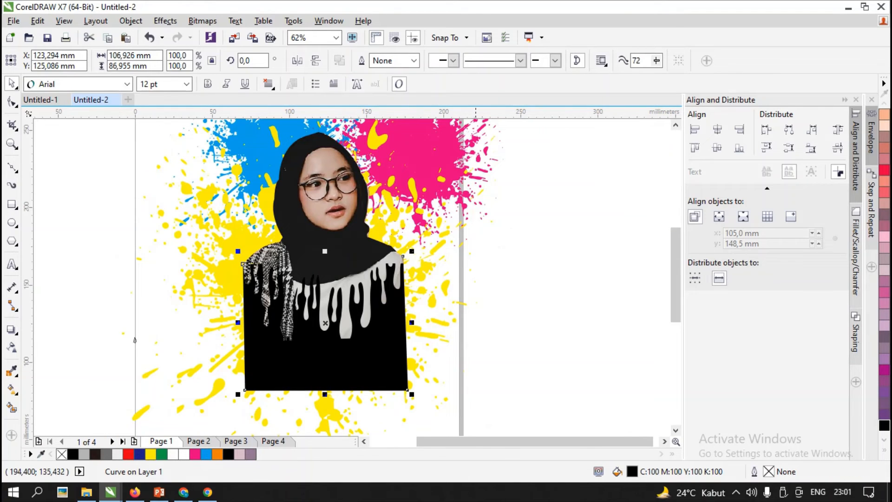
{"action": "left_click", "coordinate": [544, 287]}
{"action": "left_click_drag", "start_coordinate": [675, 297], "coordinate": [675, 293]}
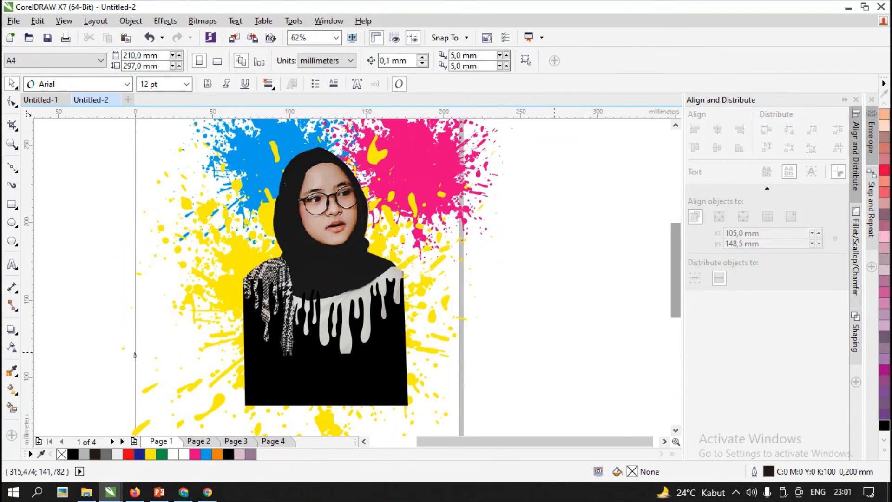
Delete the black shape's two bottom corner nodes and bend the remaining lower segment into a rounded curve below the drips.
{"action": "left_click", "coordinate": [393, 398]}
{"action": "key", "text": "F10"}
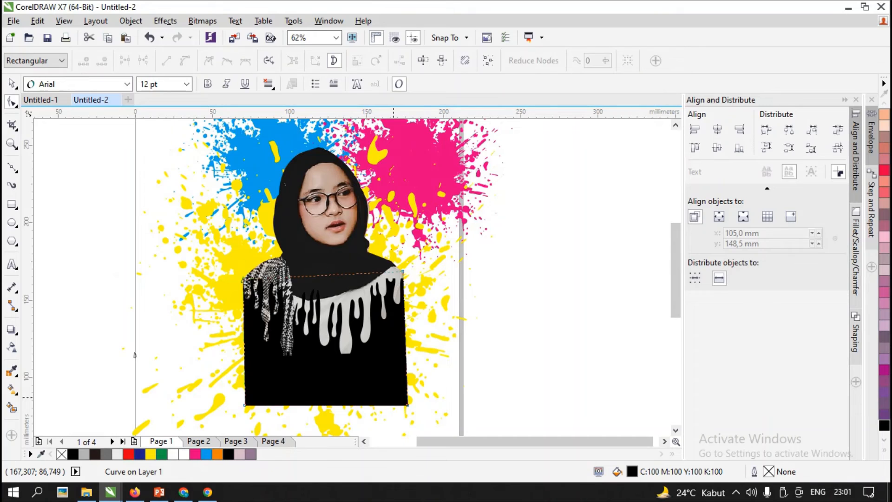
{"action": "key", "text": "Delete"}
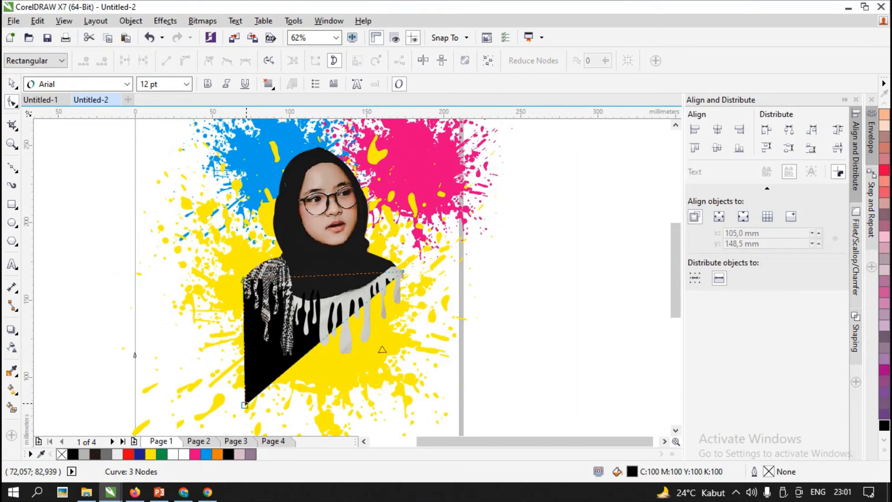
{"action": "left_click", "coordinate": [245, 404]}
{"action": "left_click", "coordinate": [185, 60]}
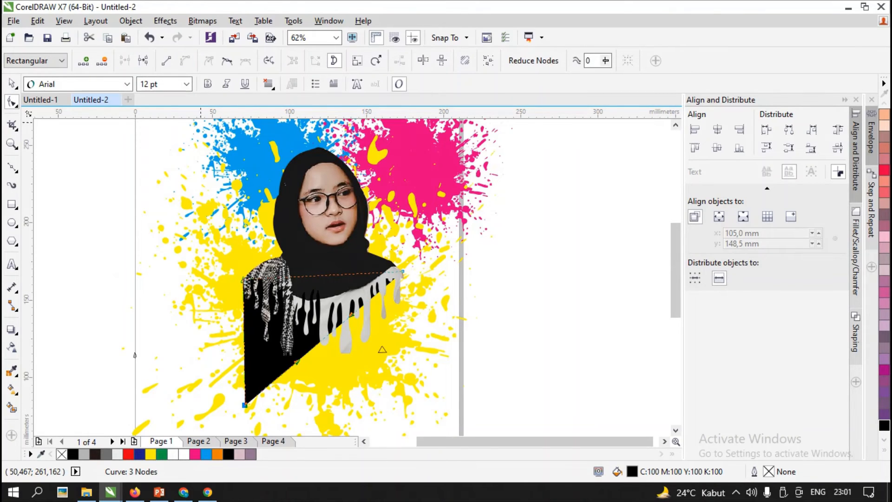
{"action": "key", "text": "Delete"}
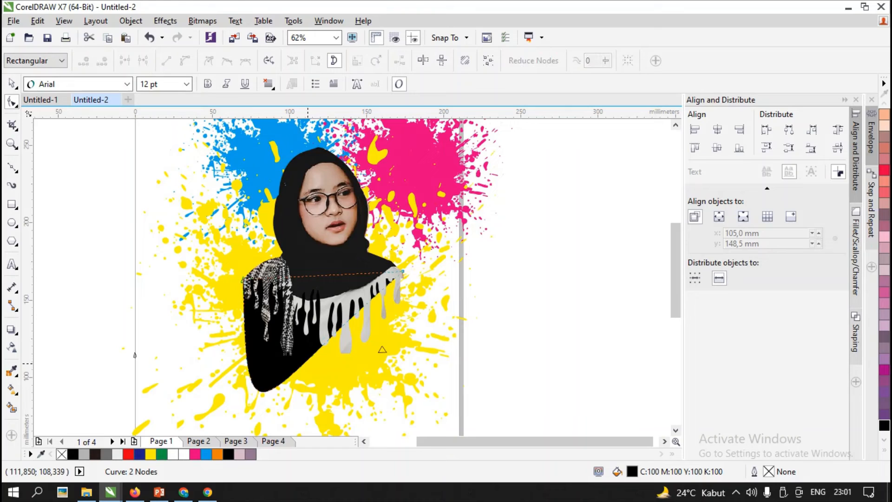
{"action": "left_click_drag", "start_coordinate": [305, 363], "coordinate": [389, 384]}
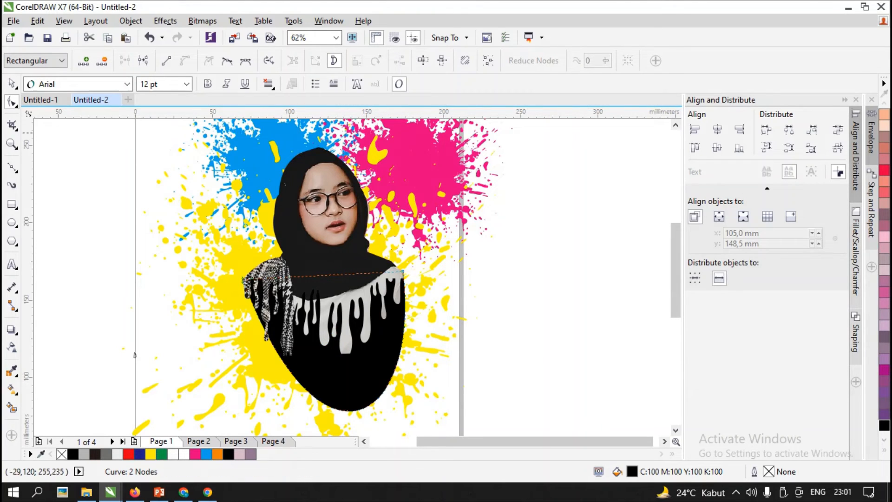
{"action": "key", "text": "space"}
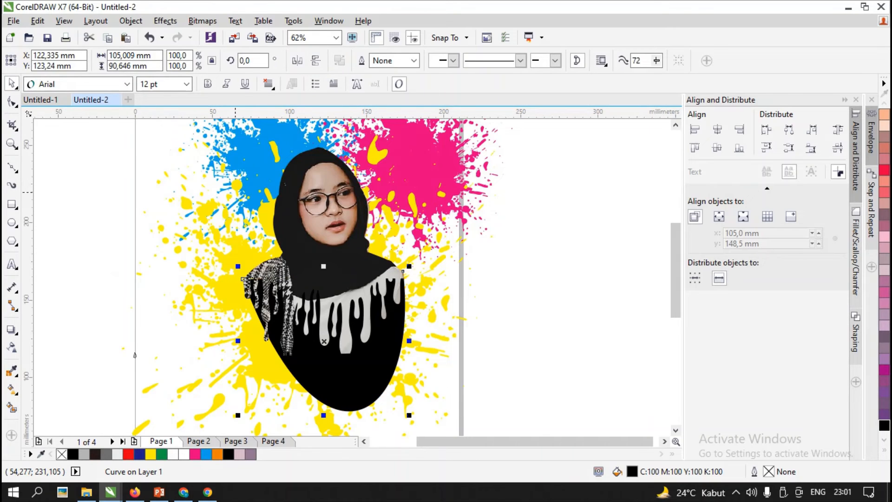
Delete the black backing shape and recolour the yellow splatter rich black (C:100 M:100 Y:100 K:100).
{"action": "key", "text": "Delete"}
{"action": "left_click", "coordinate": [261, 350]}
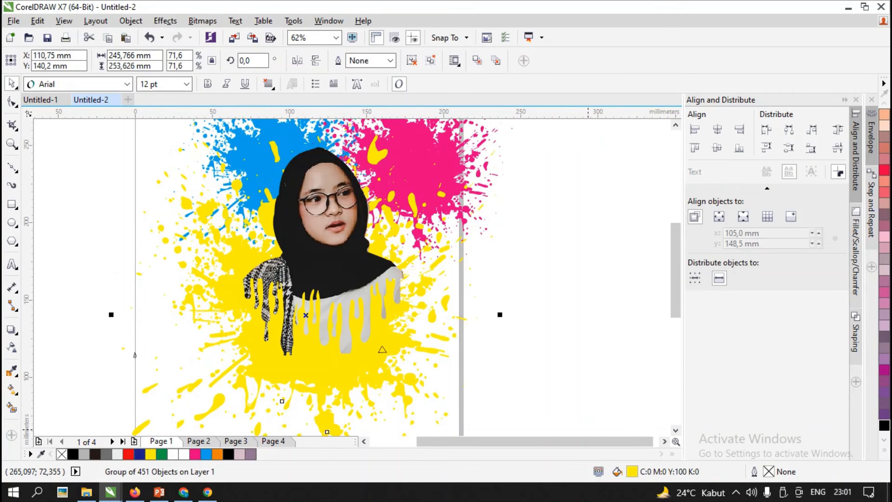
{"action": "left_click", "coordinate": [884, 425]}
{"action": "scroll", "coordinate": [387, 316], "scroll_direction": "down", "scroll_amount": 1}
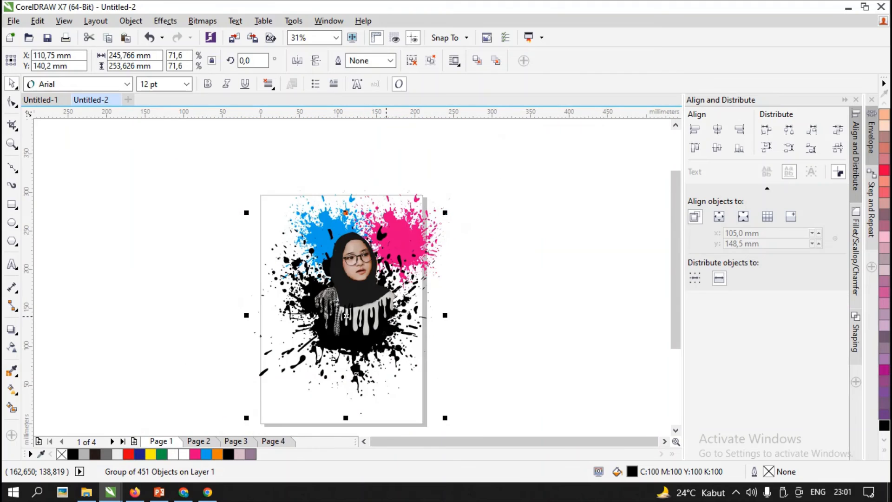
{"action": "scroll", "coordinate": [390, 280], "scroll_direction": "up", "scroll_amount": 1}
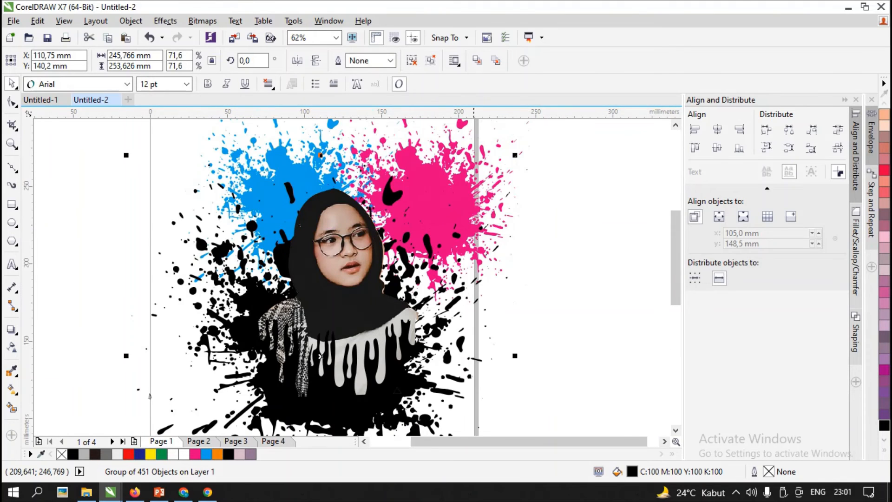
Reposition the magenta and cyan splatters beside the woman's head and shift the whole artwork slightly left and down on the page.
{"action": "left_click_drag", "start_coordinate": [474, 191], "coordinate": [451, 204]}
{"action": "left_click_drag", "start_coordinate": [261, 168], "coordinate": [259, 186]}
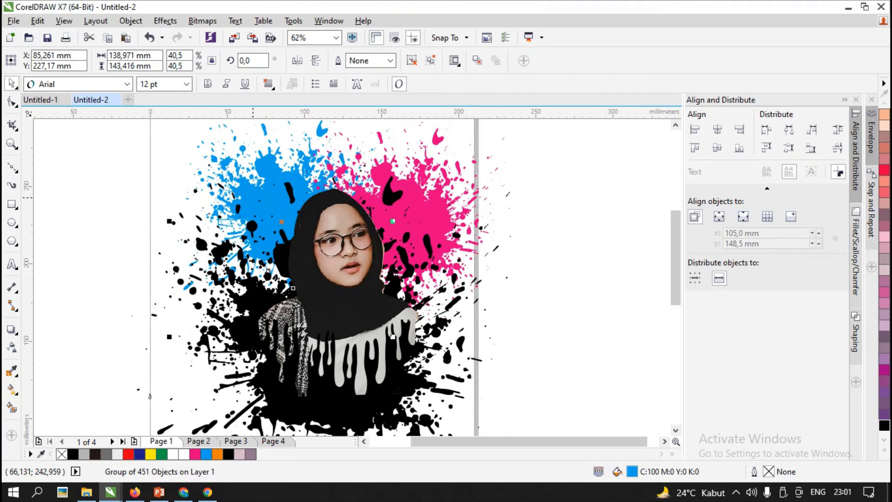
{"action": "scroll", "coordinate": [320, 232], "scroll_direction": "down", "scroll_amount": 1}
{"action": "mouse_move", "coordinate": [448, 382]}
{"action": "left_mouse_down"}
{"action": "mouse_move", "coordinate": [444, 371]}
{"action": "mouse_move", "coordinate": [183, 213]}
{"action": "mouse_move", "coordinate": [181, 145]}
{"action": "left_mouse_up"}
{"action": "left_click_drag", "start_coordinate": [384, 223], "coordinate": [376, 229]}
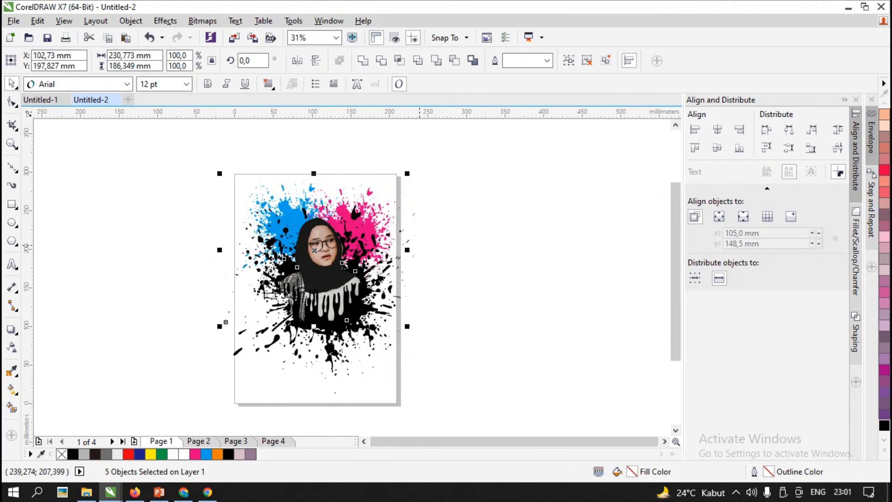
Group all the artwork into one object and draw a frame rectangle about 174 × 229 mm over it.
{"action": "mouse_move", "coordinate": [517, 401]}
{"action": "left_mouse_down"}
{"action": "mouse_move", "coordinate": [409, 375]}
{"action": "mouse_move", "coordinate": [165, 138]}
{"action": "mouse_move", "coordinate": [173, 122]}
{"action": "left_mouse_up"}
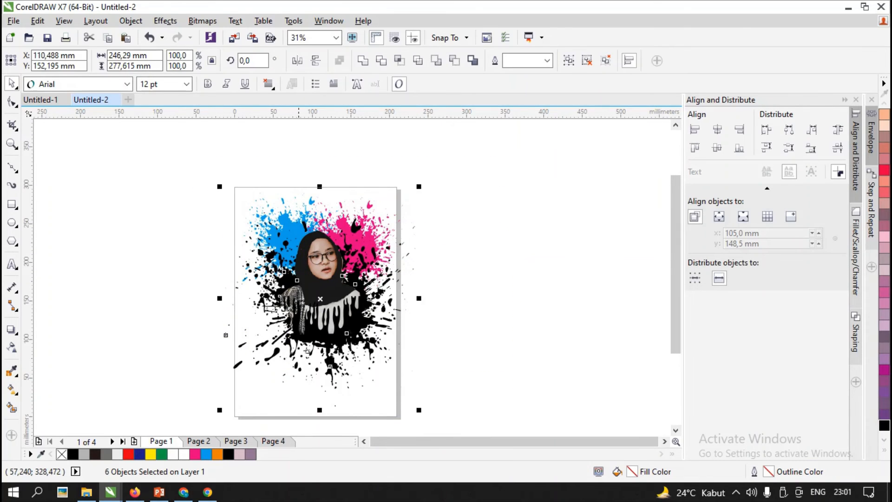
{"action": "key", "text": "ctrl+g"}
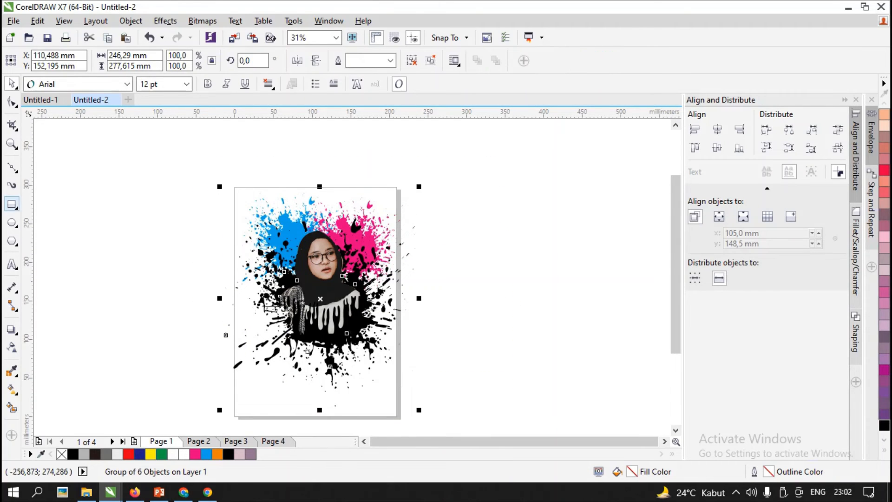
{"action": "left_click", "coordinate": [12, 204]}
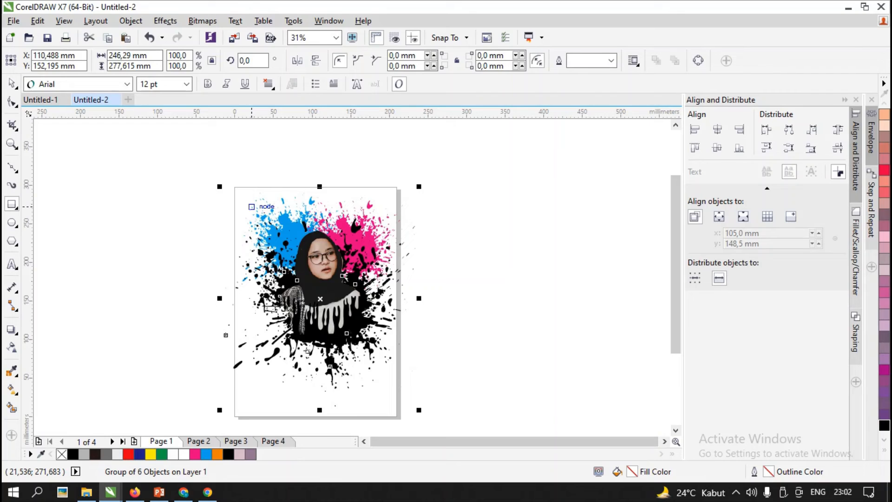
{"action": "left_click_drag", "start_coordinate": [251, 207], "coordinate": [385, 383]}
{"action": "left_click", "coordinate": [12, 84]}
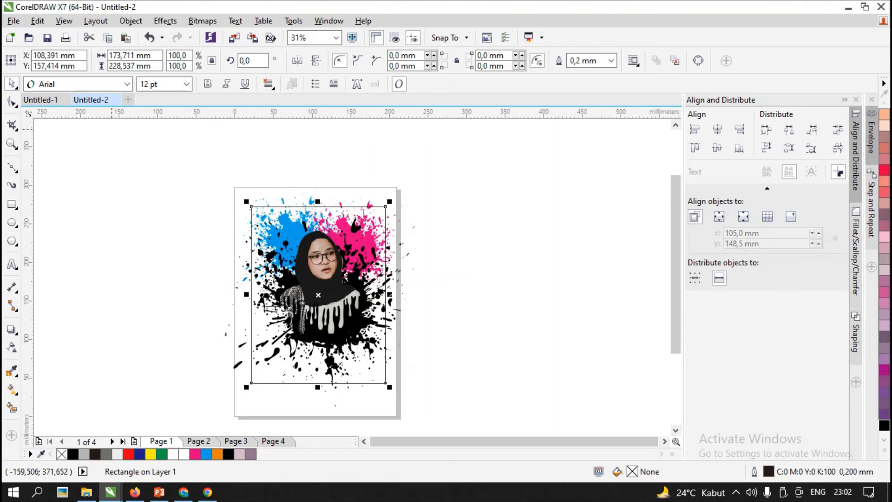
{"action": "left_click", "coordinate": [186, 238]}
PowerClip the grouped artwork inside the frame rectangle.
{"action": "left_click", "coordinate": [238, 356]}
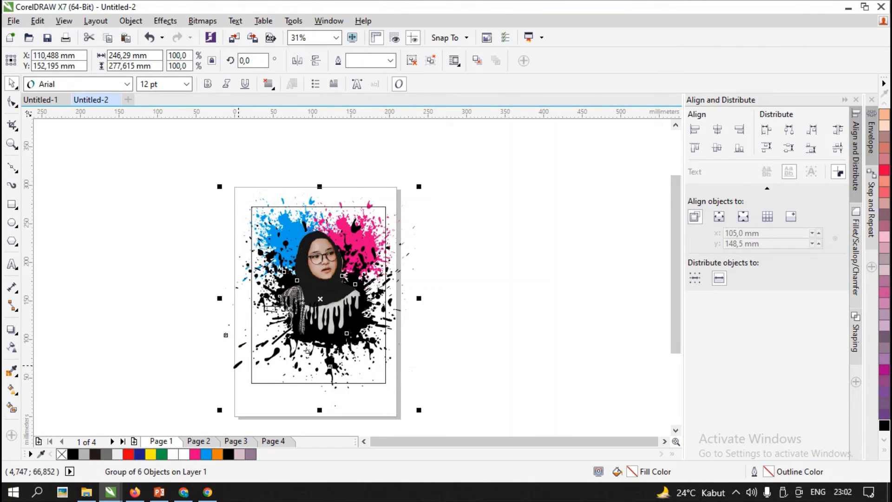
{"action": "right_click", "coordinate": [239, 365]}
{"action": "left_click", "coordinate": [274, 45]}
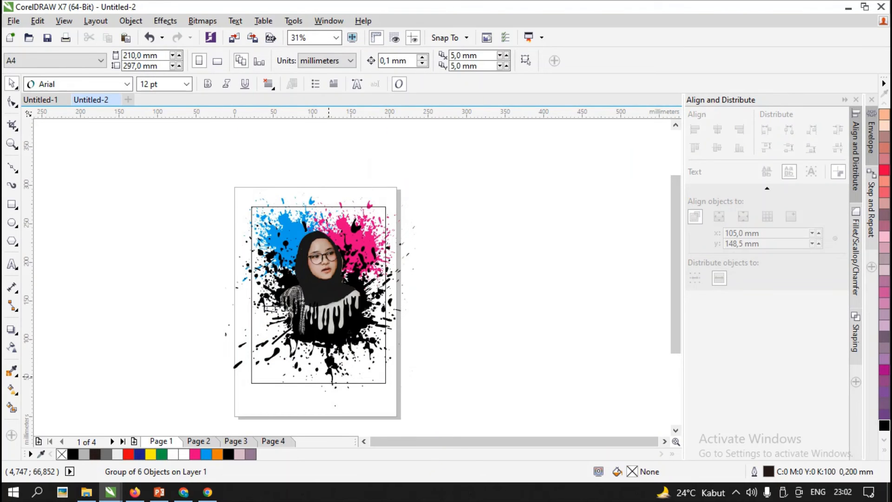
{"action": "left_click", "coordinate": [328, 383]}
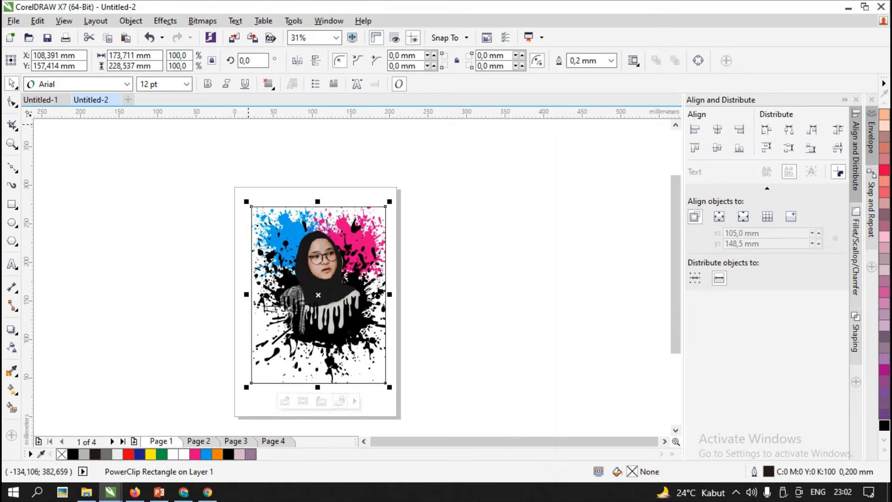
Round all four corners of the PowerClip frame to a radius of about 15.4 mm.
{"action": "left_click", "coordinate": [12, 101]}
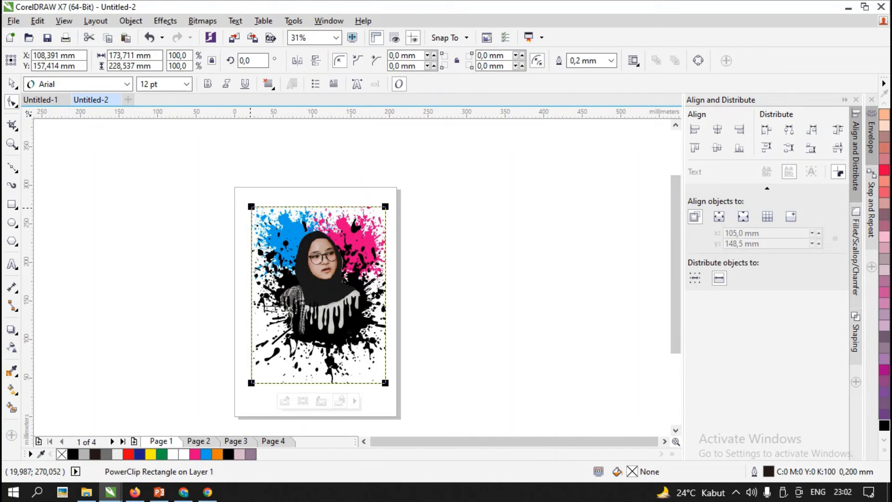
{"action": "left_click_drag", "start_coordinate": [252, 206], "coordinate": [304, 142]}
{"action": "left_click", "coordinate": [12, 83]}
{"action": "left_click", "coordinate": [152, 191]}
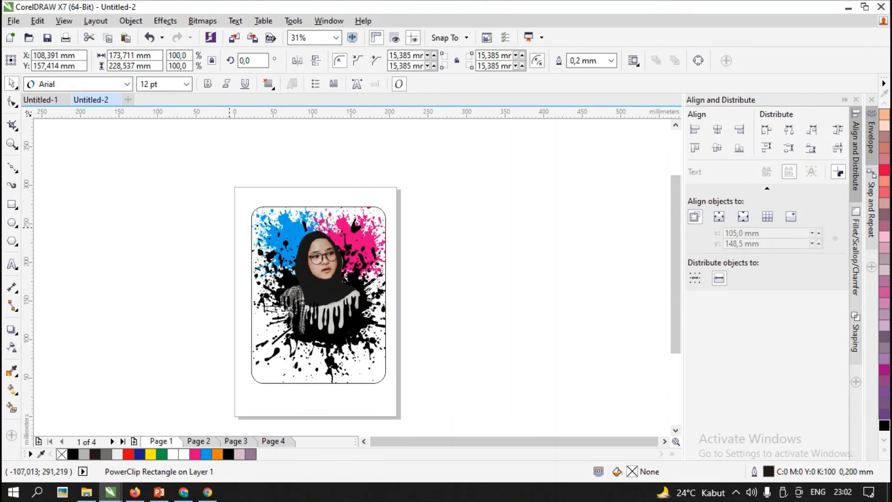
Set the rounded PowerClip frame's outline width to 3 mm.
{"action": "left_click", "coordinate": [346, 206]}
{"action": "left_click", "coordinate": [612, 61]}
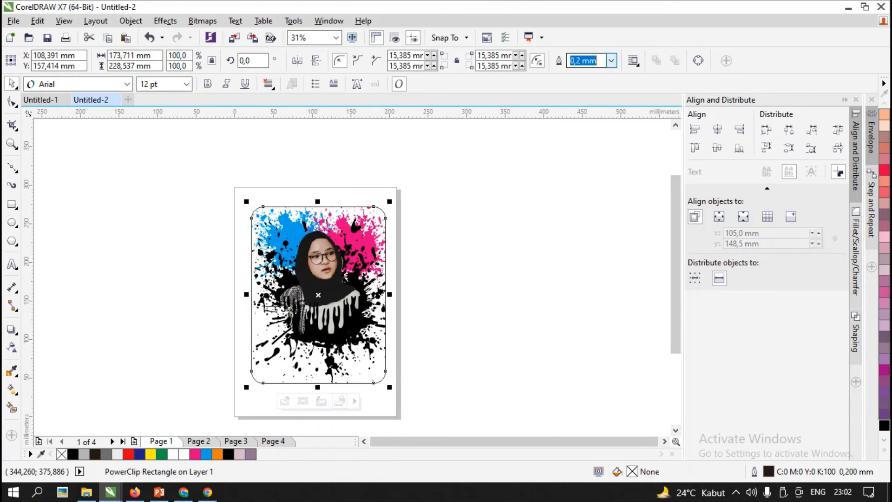
{"action": "left_click", "coordinate": [598, 182]}
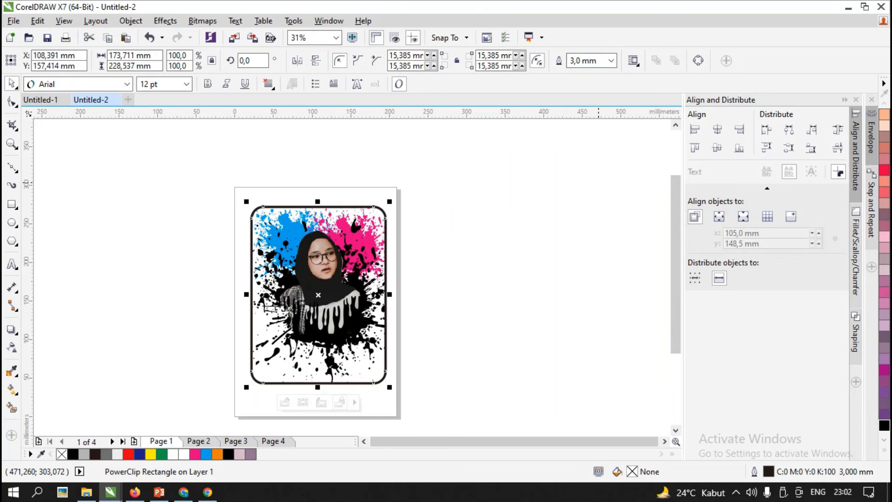
Set the rounded PowerClip frame's outline width to 10 mm and convert the frame to curves.
{"action": "left_click", "coordinate": [611, 60]}
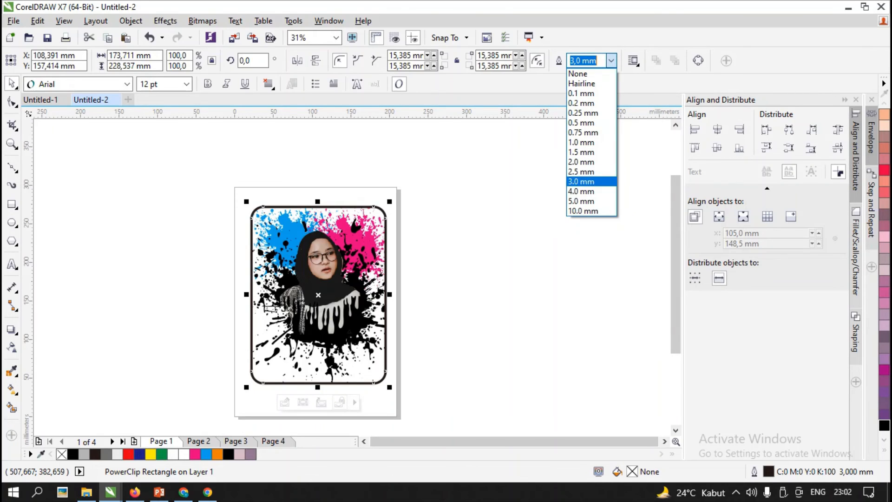
{"action": "key", "text": "Return"}
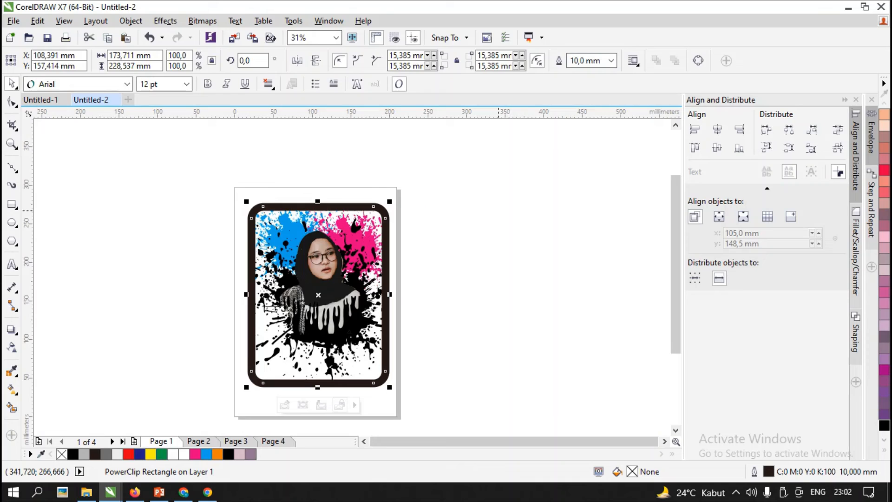
{"action": "key", "text": "ctrl+q"}
{"action": "left_click", "coordinate": [483, 215]}
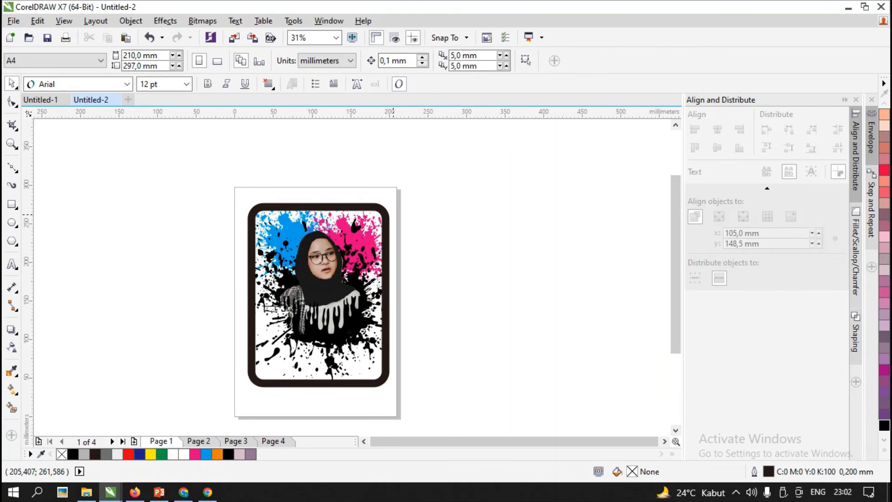
{"action": "left_click", "coordinate": [389, 215]}
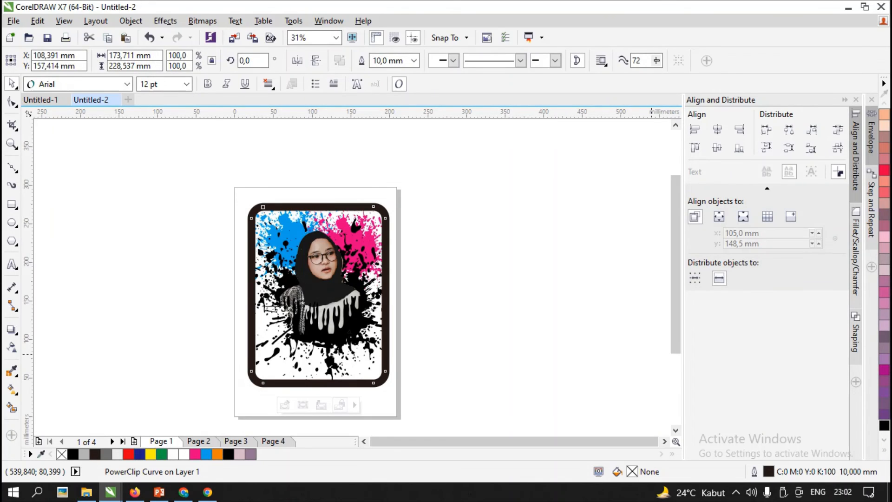
{"action": "left_click", "coordinate": [884, 425]}
{"action": "key", "text": "ctrl+z"}
{"action": "key", "text": "Escape"}
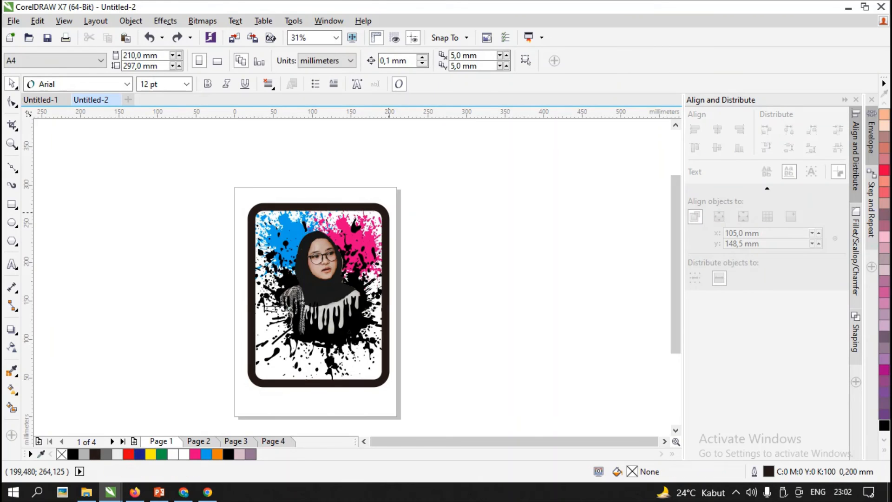
Convert the frame's outline to a separate object and fill it with black from the palette.
{"action": "left_click_drag", "start_coordinate": [385, 217], "coordinate": [494, 182]}
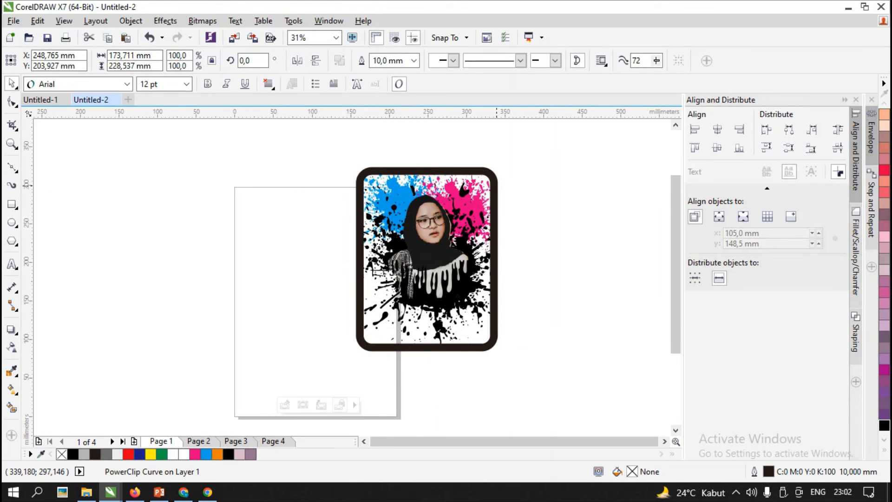
{"action": "key", "text": "ctrl+z"}
{"action": "key", "text": "ctrl+shift+q"}
{"action": "left_click", "coordinate": [499, 195]}
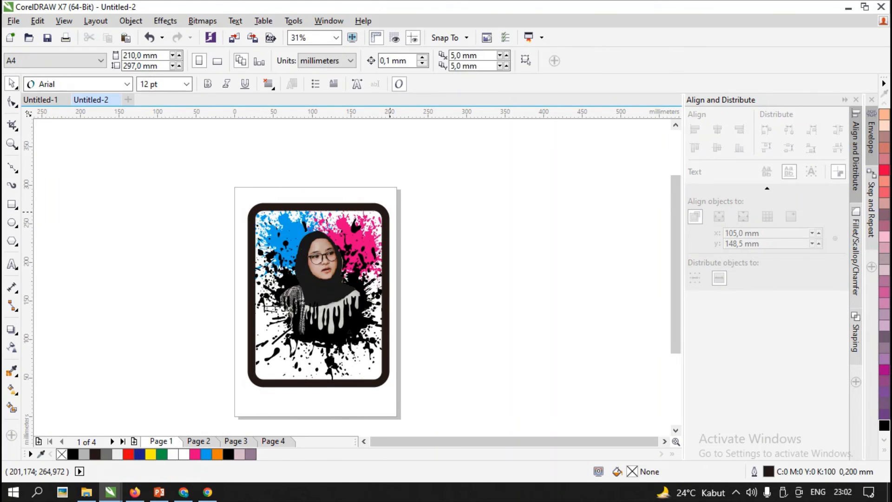
{"action": "left_click", "coordinate": [330, 282]}
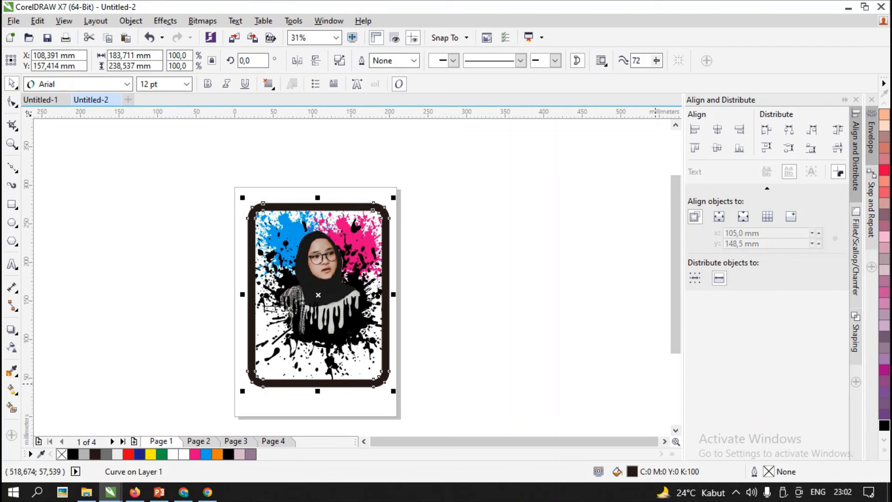
{"action": "left_click", "coordinate": [884, 426]}
{"action": "left_click", "coordinate": [499, 331]}
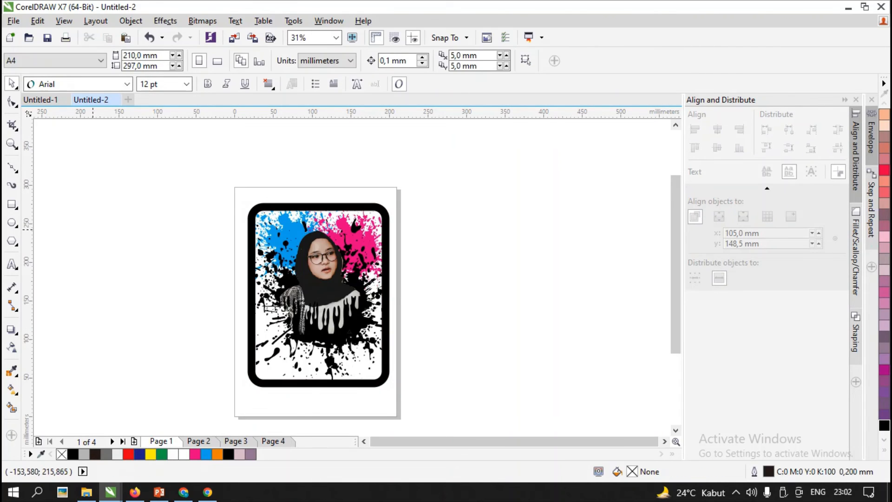
Add the artistic text "Sabyan Concert" in the empty area beside the framed portrait.
{"action": "left_click", "coordinate": [12, 144]}
{"action": "left_click_drag", "start_coordinate": [215, 195], "coordinate": [399, 421]}
{"action": "key", "text": "space"}
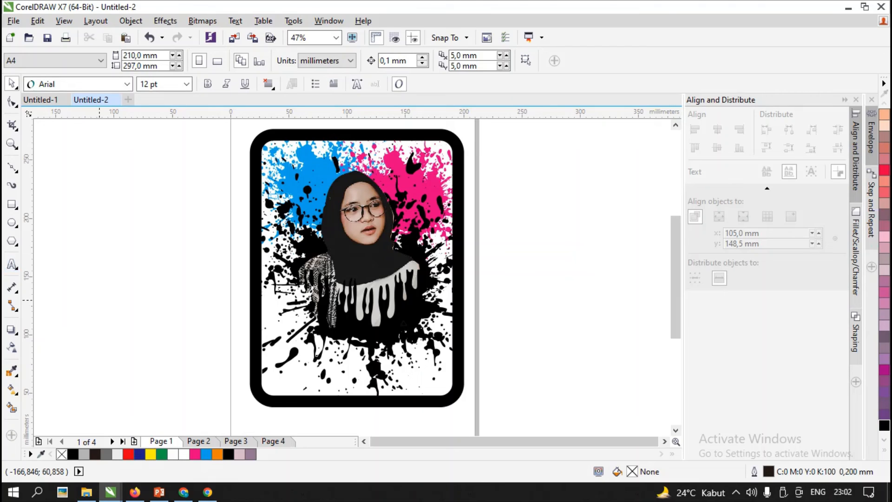
{"action": "left_click", "coordinate": [122, 315]}
{"action": "type", "text": "Sabyan"}
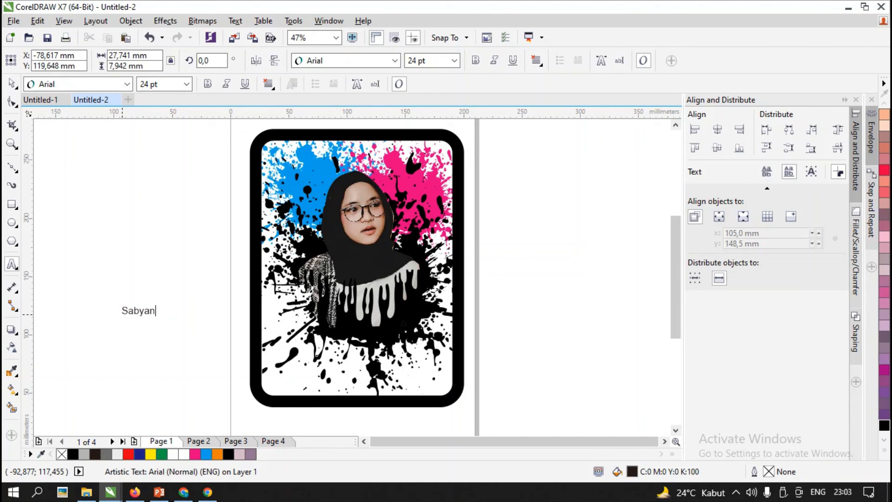
{"action": "type", "text": " Concert"}
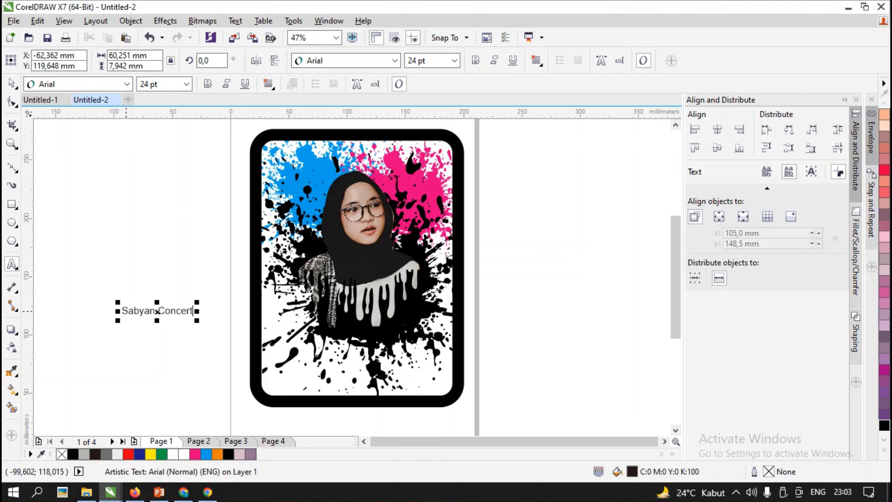
Enlarge the "Sabyan Concert" text proportionally to about 136 mm wide and set its font to Khodijah Free.
{"action": "left_click", "coordinate": [12, 103]}
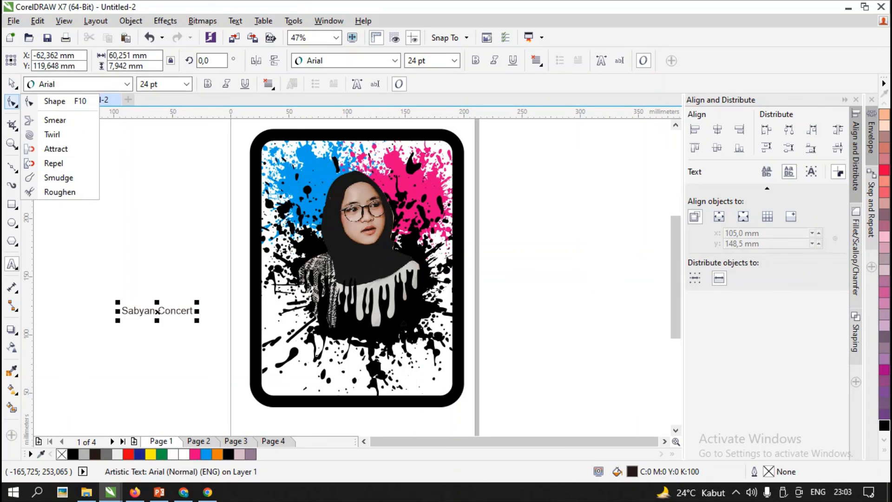
{"action": "left_click", "coordinate": [12, 84]}
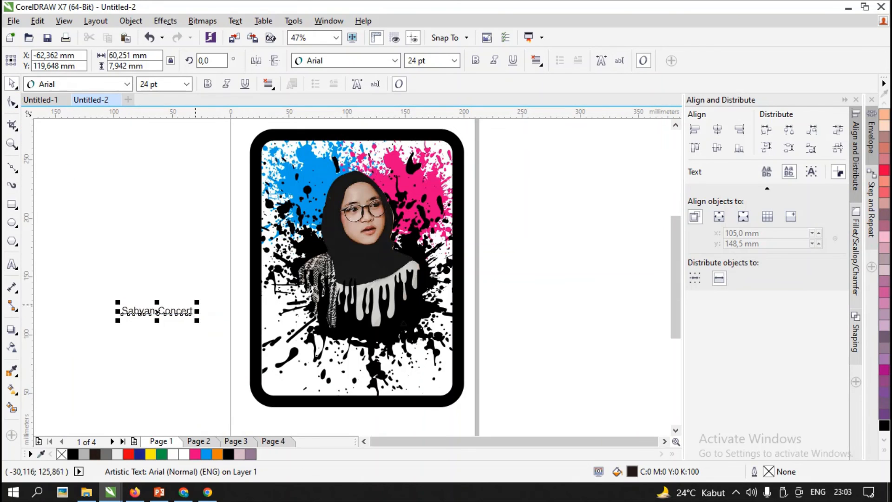
{"action": "left_click_drag", "start_coordinate": [196, 301], "coordinate": [284, 289]}
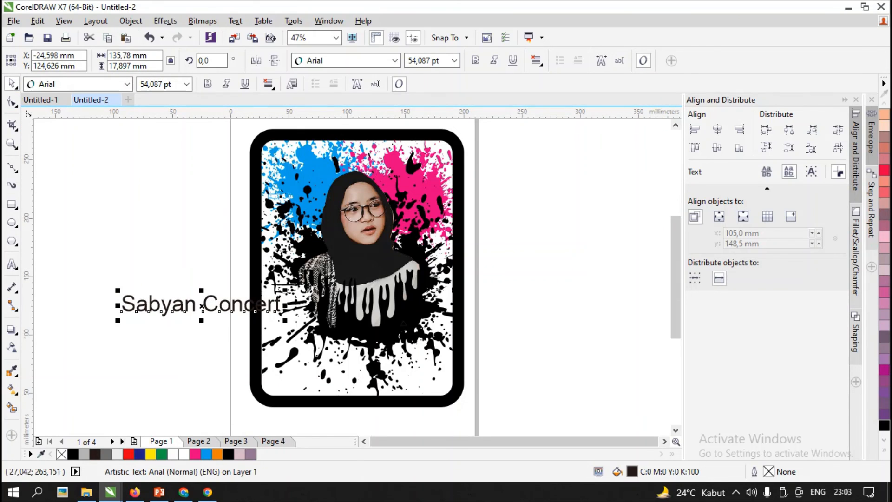
{"action": "left_click", "coordinate": [395, 60]}
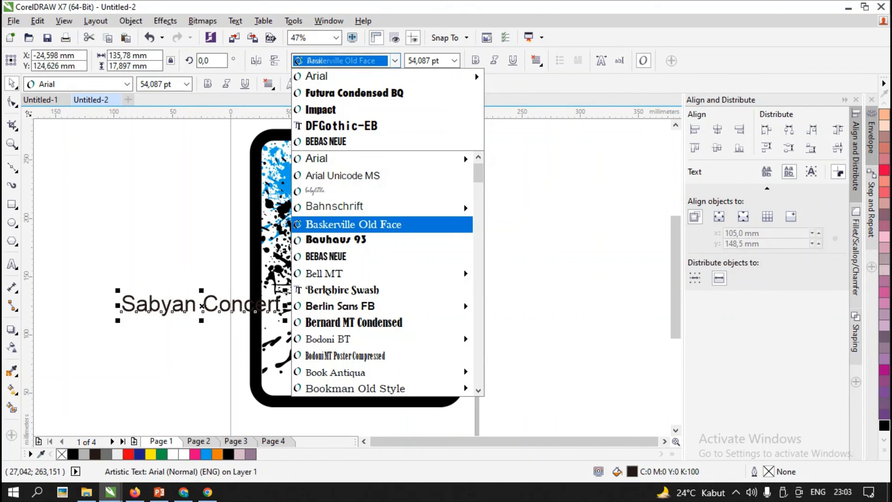
{"action": "type", "text": "kh"}
{"action": "key", "text": "Return"}
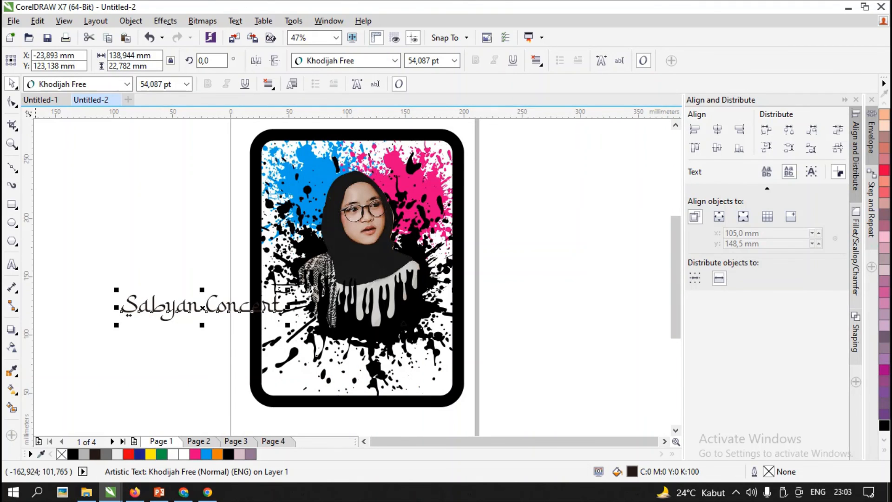
Apply a one-step outside contour to the "Sabyan Concert" text and set the contour's fill to red.
{"action": "left_click", "coordinate": [11, 329]}
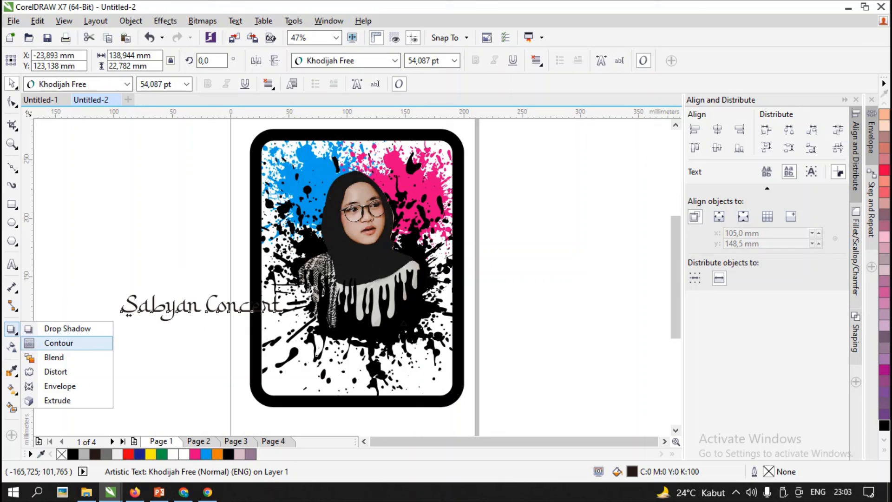
{"action": "left_click", "coordinate": [63, 333]}
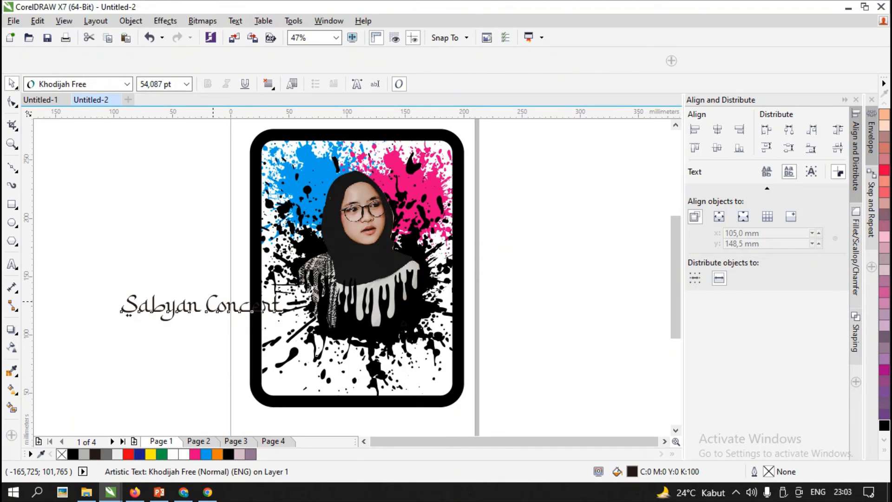
{"action": "left_click", "coordinate": [323, 60]}
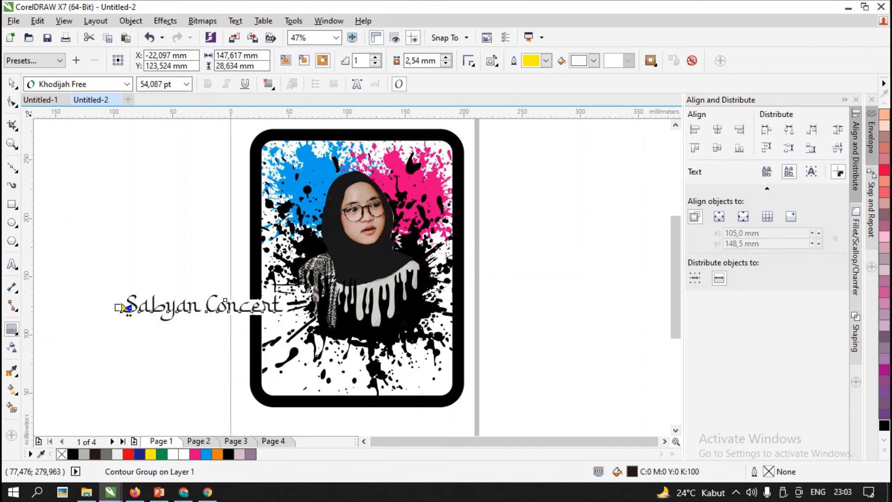
{"action": "left_click", "coordinate": [594, 61]}
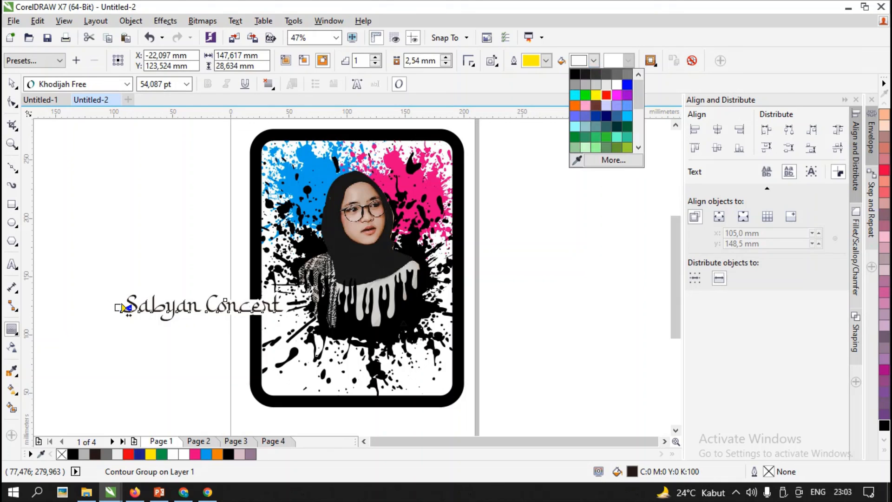
{"action": "left_click", "coordinate": [607, 95]}
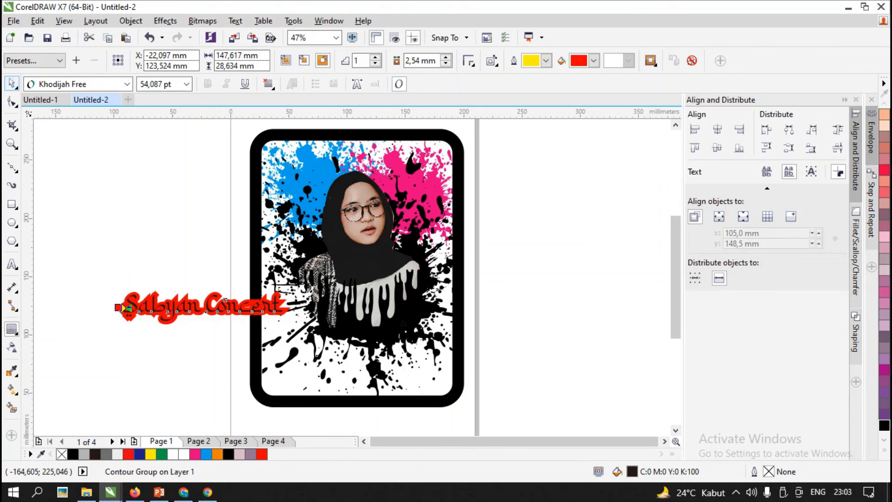
Move the contoured "Sabyan Concert" text inside the frame, below the portrait and just above the frame's lower edge.
{"action": "left_click", "coordinate": [12, 83]}
{"action": "left_click", "coordinate": [70, 174]}
{"action": "left_click_drag", "start_coordinate": [174, 303], "coordinate": [312, 347]}
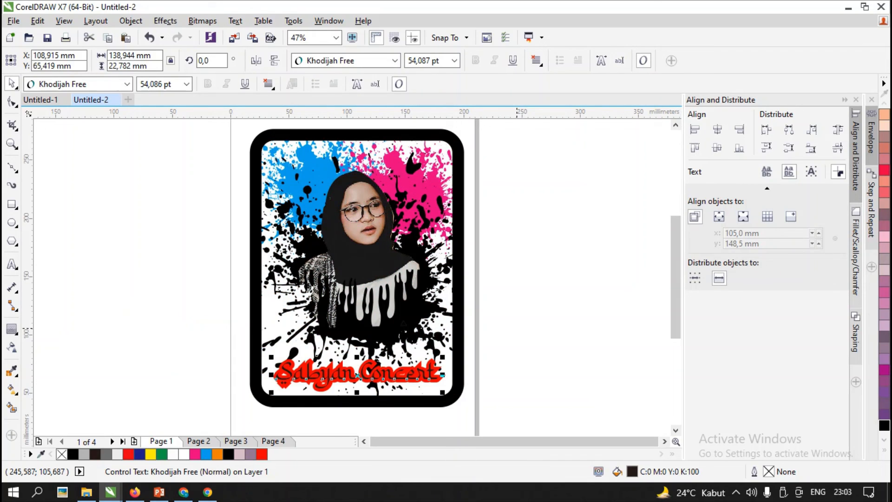
{"action": "left_click", "coordinate": [516, 327]}
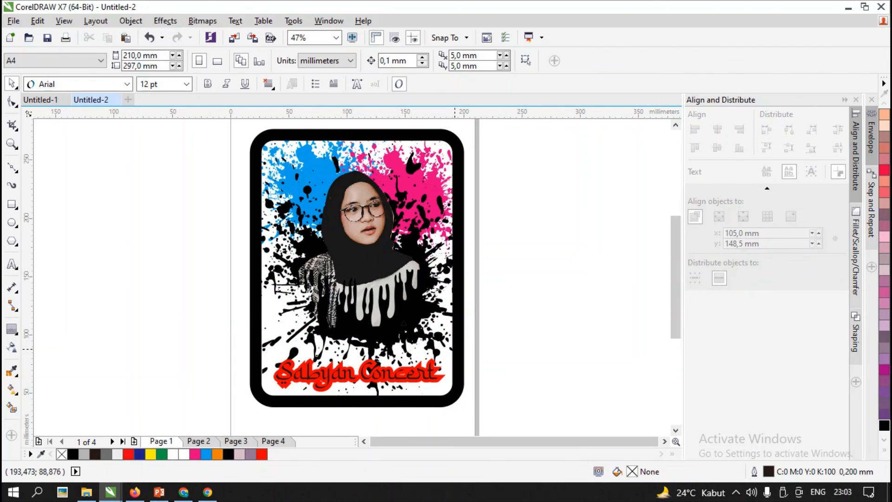
Reduce the red contour offset of the "Sabyan Concert" text to 1.54 mm.
{"action": "scroll", "coordinate": [434, 375], "scroll_direction": "up", "scroll_amount": 3}
{"action": "left_click", "coordinate": [431, 377]}
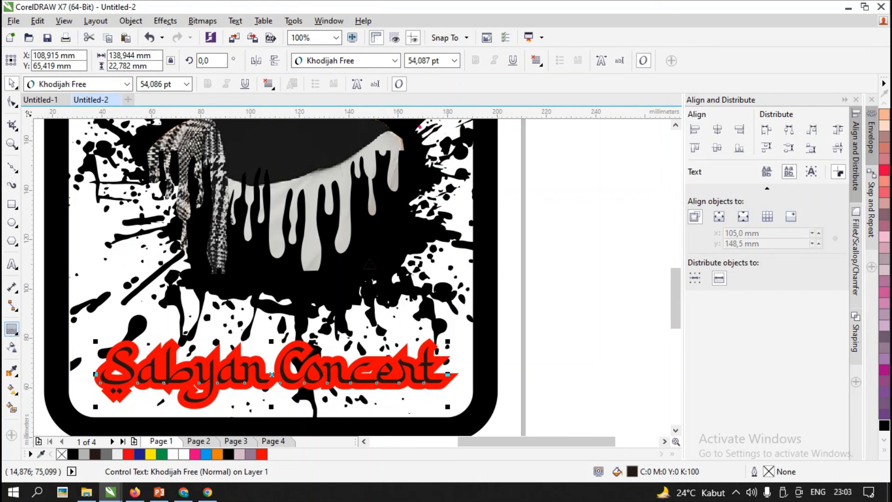
{"action": "left_click", "coordinate": [12, 329]}
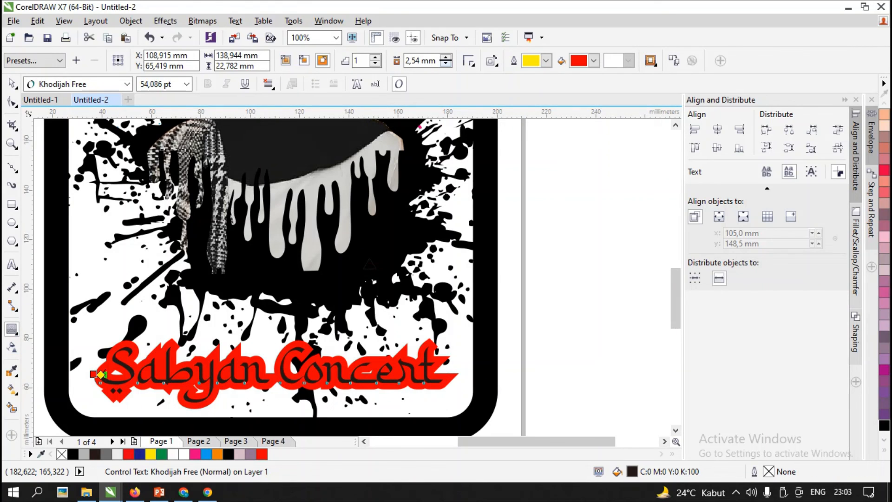
{"action": "left_click", "coordinate": [446, 64]}
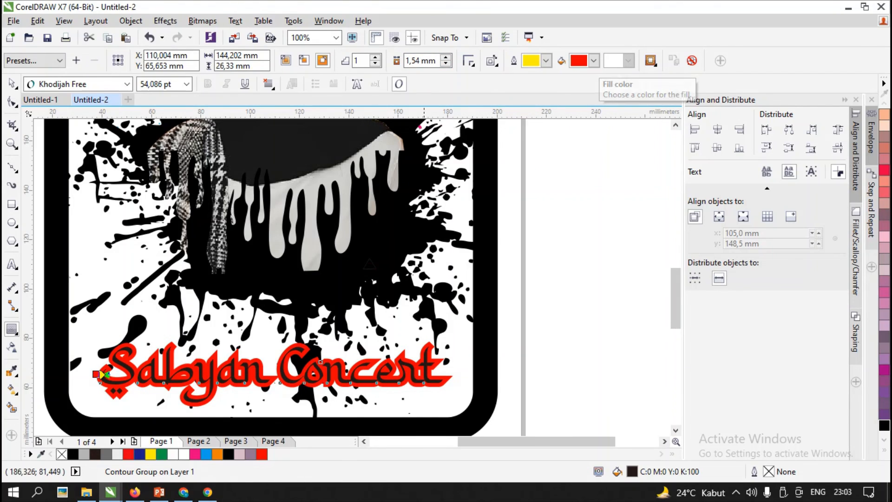
{"action": "left_click", "coordinate": [12, 84]}
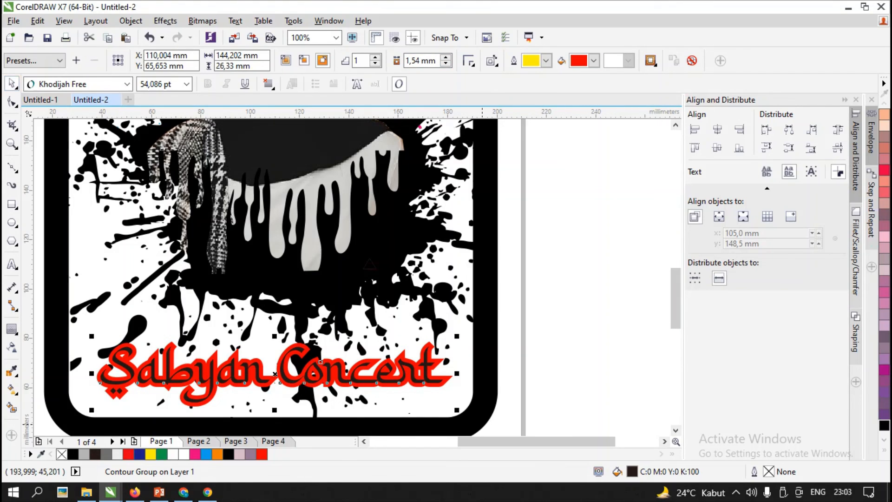
{"action": "key", "text": "Escape"}
{"action": "scroll", "coordinate": [459, 333], "scroll_direction": "down", "scroll_amount": 2}
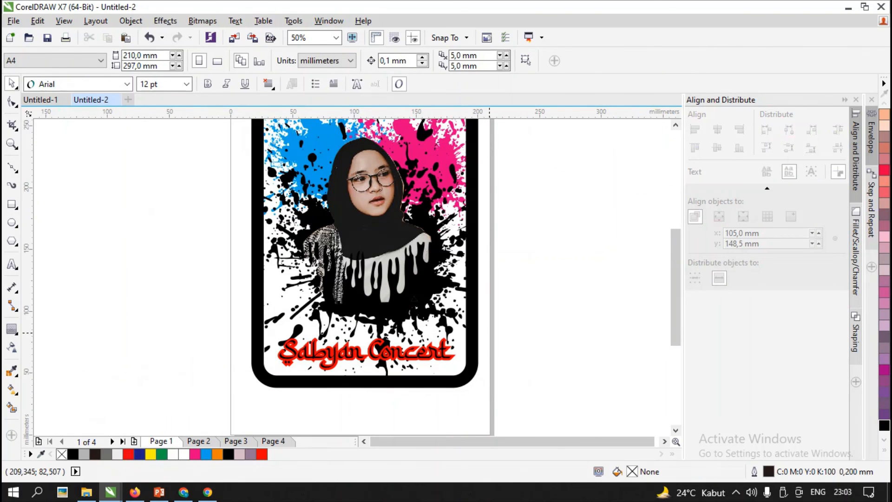
{"action": "scroll", "coordinate": [365, 278], "scroll_direction": "up", "scroll_amount": 2}
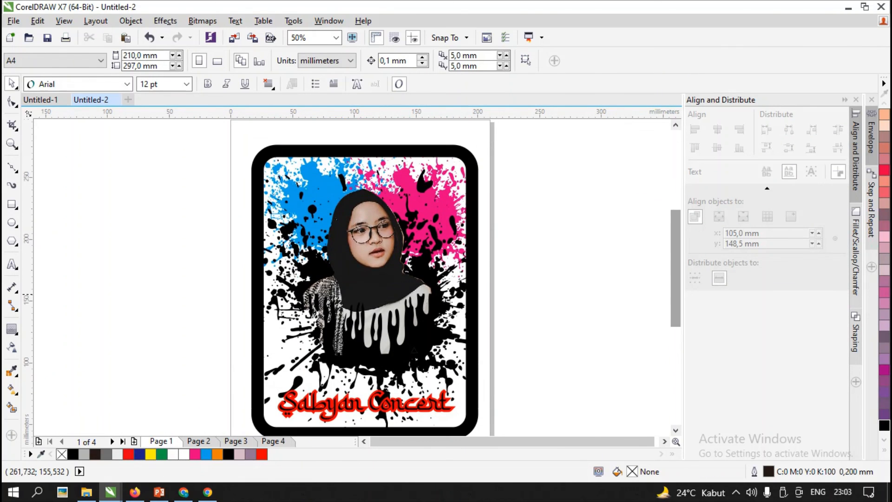
{"action": "scroll", "coordinate": [540, 293], "scroll_direction": "down", "scroll_amount": 2}
{"action": "scroll", "coordinate": [540, 296], "scroll_direction": "up", "scroll_amount": 2}
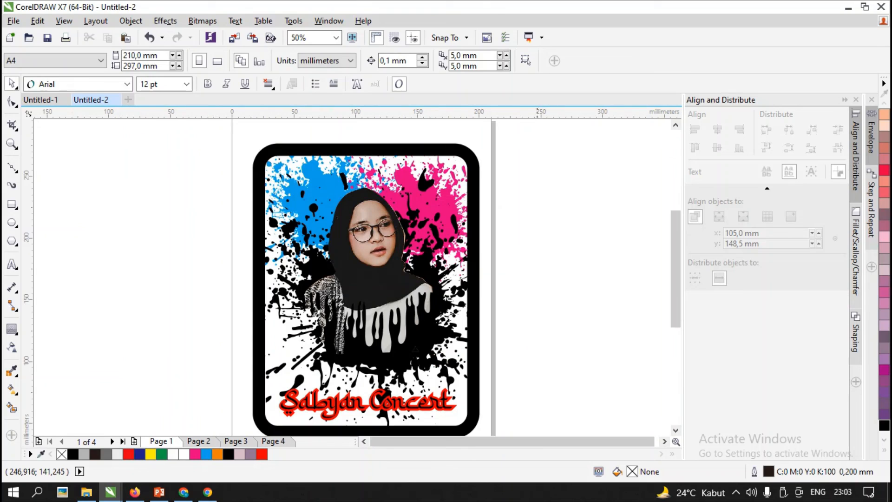